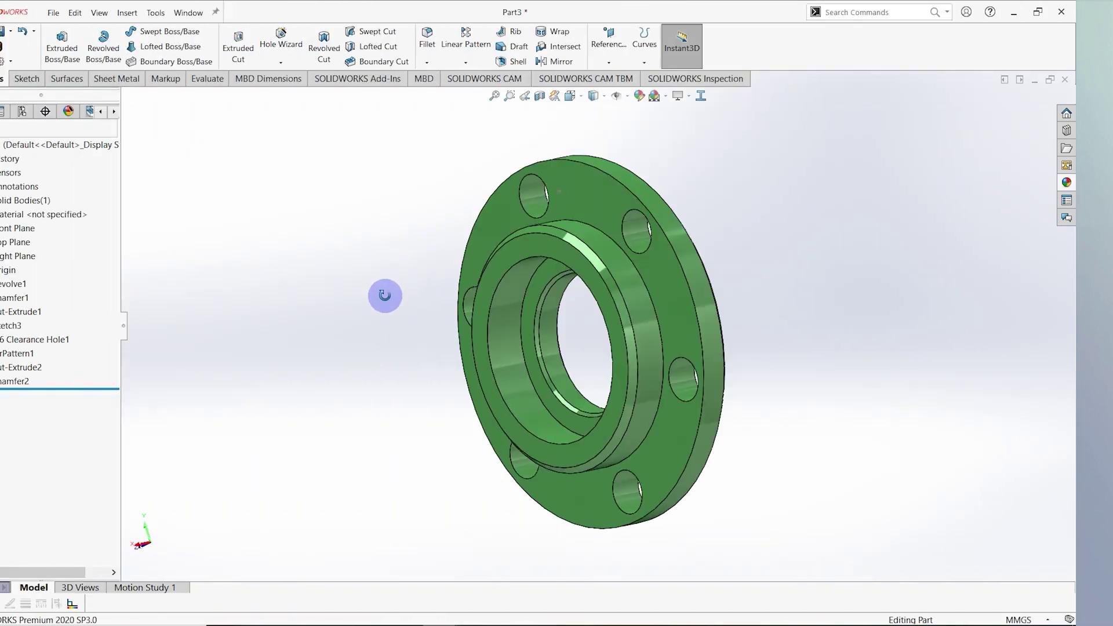
# - Rotate the finished flange model to view it from another side
pyautogui.moveTo(385, 294); pyautogui.dragTo(739, 238, button='middle')
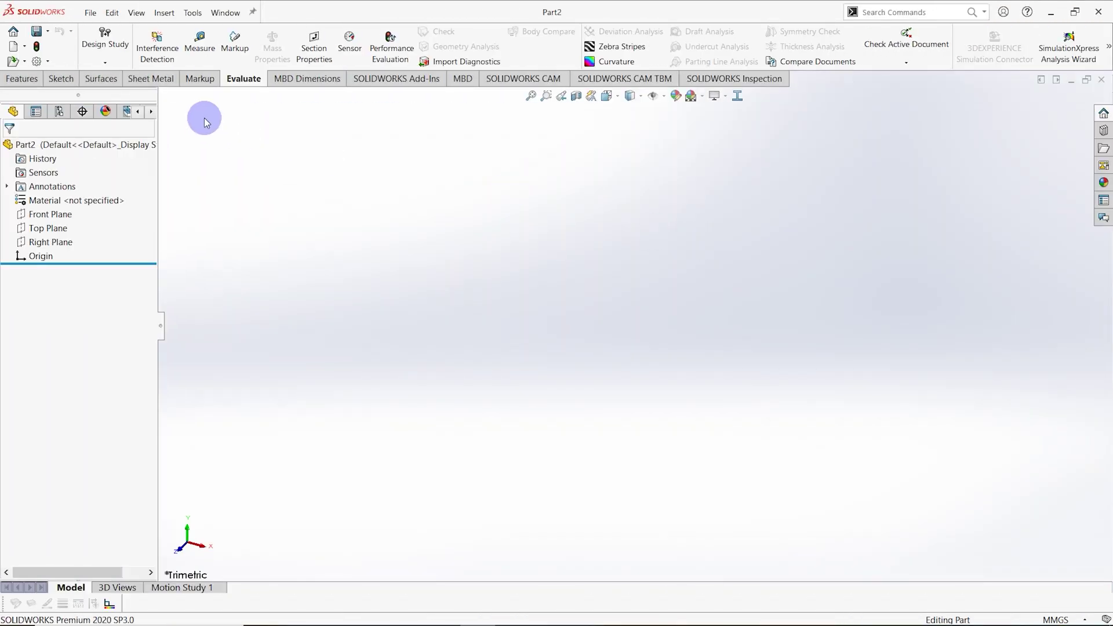
# - Start Sketch1 on the Front Plane of Part2
pyautogui.click(62, 79)
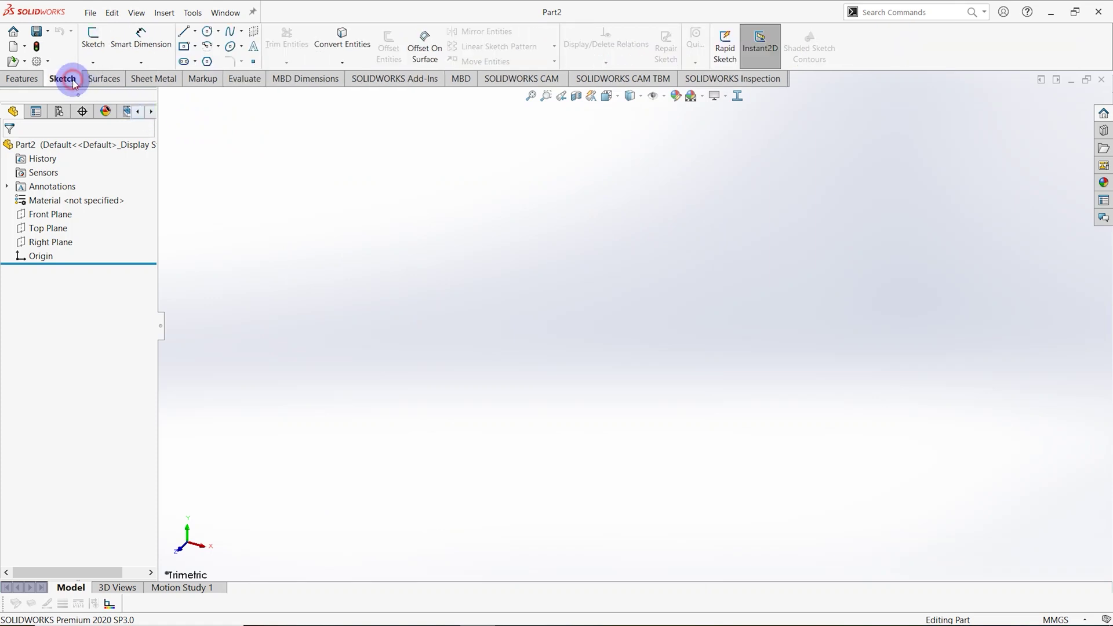
pyautogui.click(91, 40)
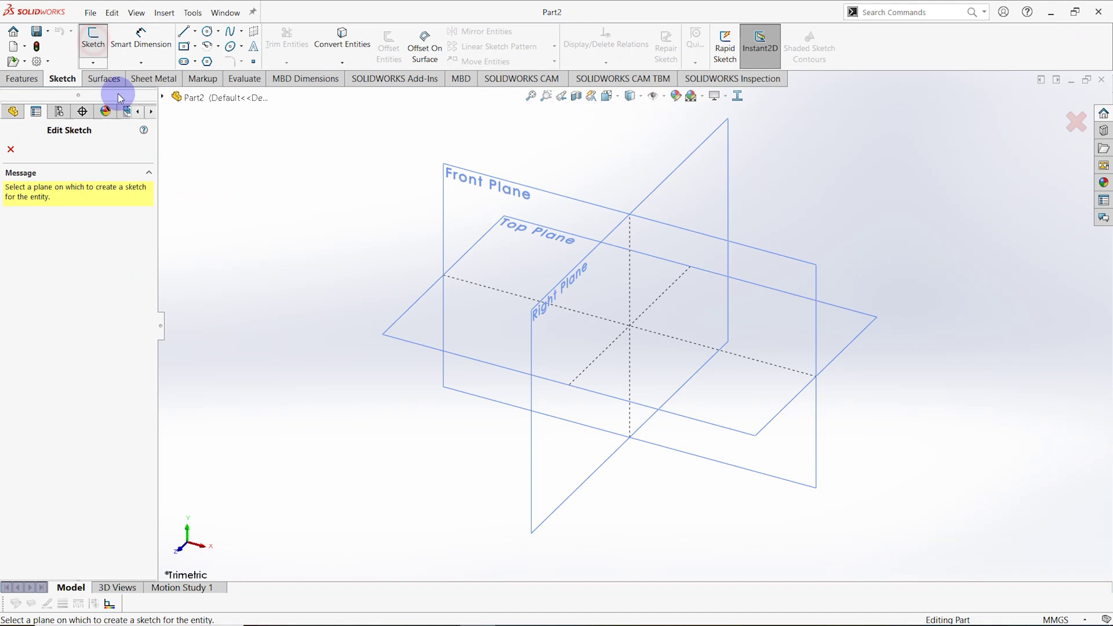
pyautogui.rightClick(475, 207)
pyautogui.click(468, 197)
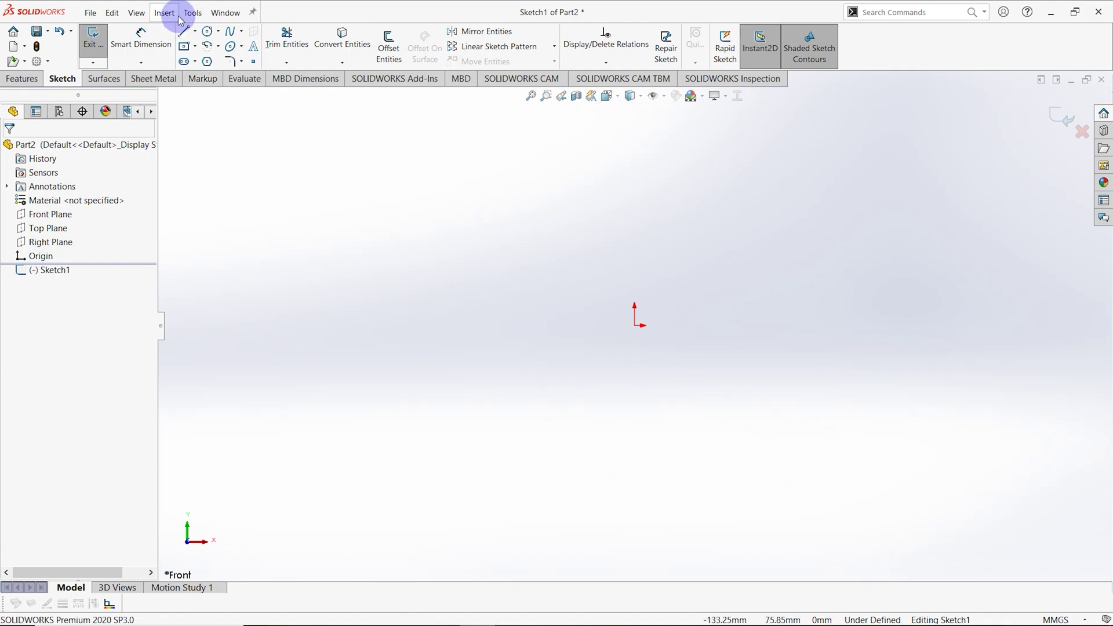
# - Draw the stepped line profile from the origin: up, across, down a step, across, down to baseline
pyautogui.click(185, 30)
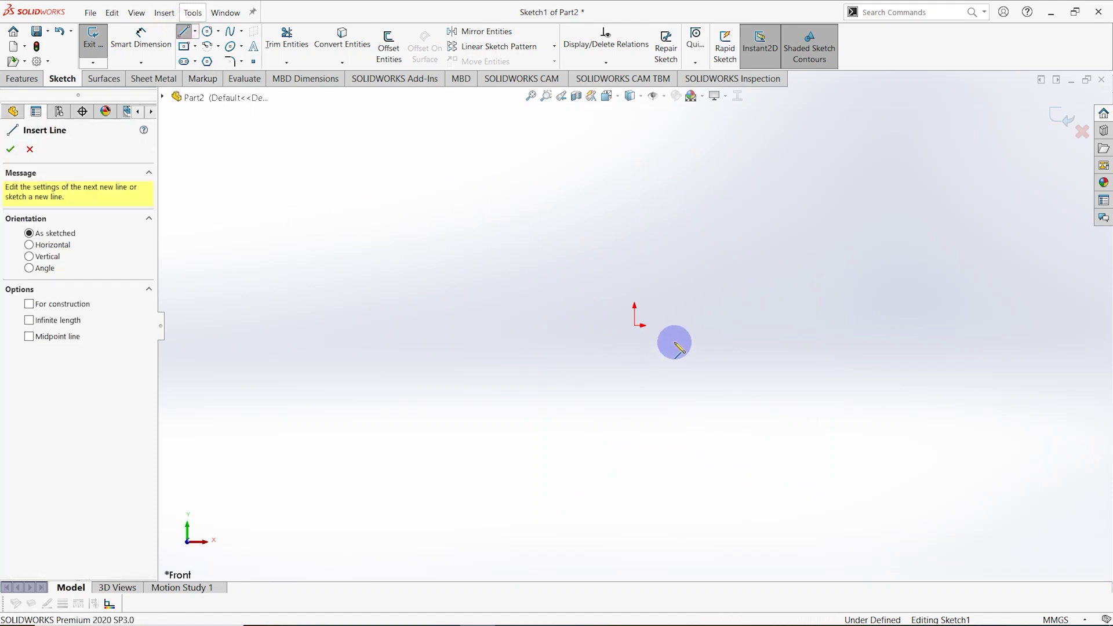
pyautogui.click(636, 326)
pyautogui.click(635, 217)
pyautogui.click(673, 216)
pyautogui.click(673, 252)
pyautogui.click(707, 252)
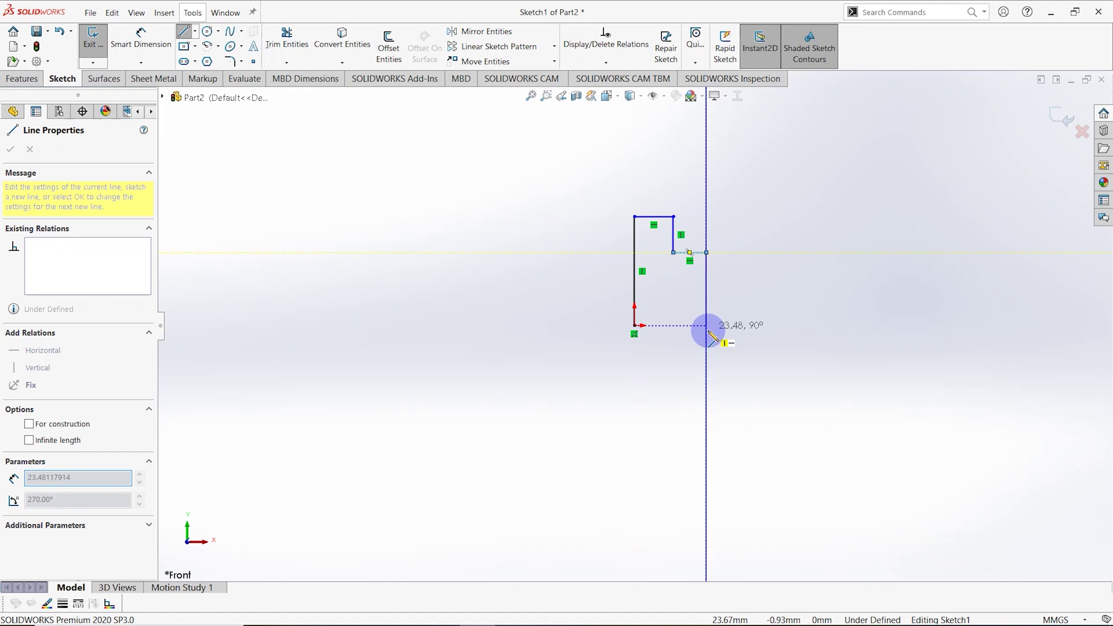
pyautogui.click(707, 326)
pyautogui.rightClick(745, 266)
pyautogui.click(764, 278)
# - Draw a horizontal centerline from the origin to the profile's bottom-right corner
pyautogui.click(195, 31)
pyautogui.click(207, 62)
pyautogui.click(634, 326)
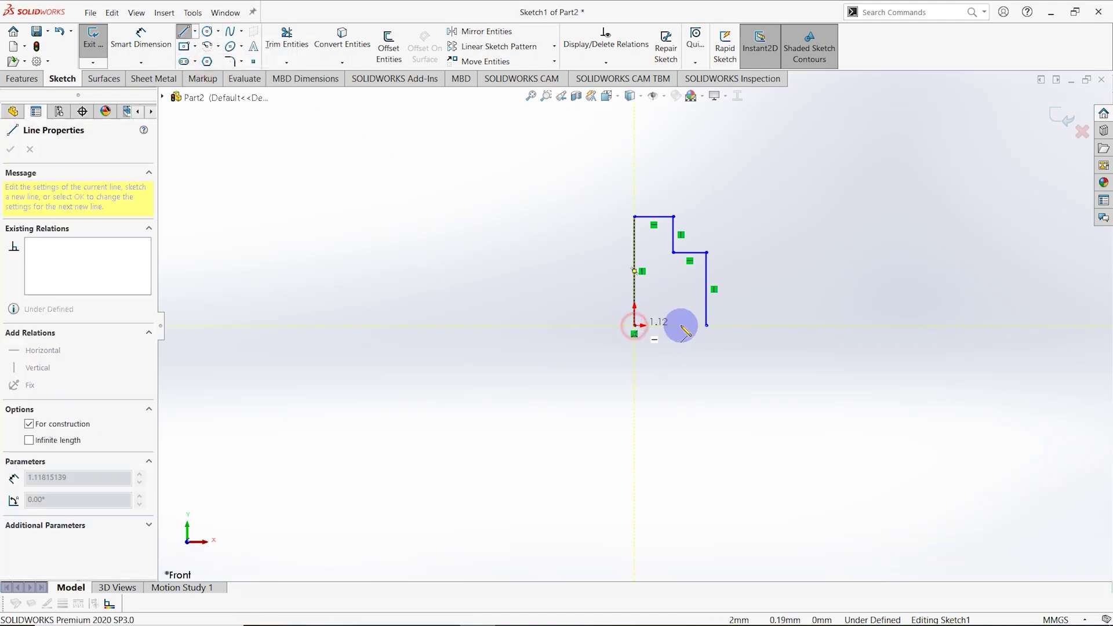
pyautogui.click(706, 327)
pyautogui.rightClick(778, 238)
pyautogui.click(798, 246)
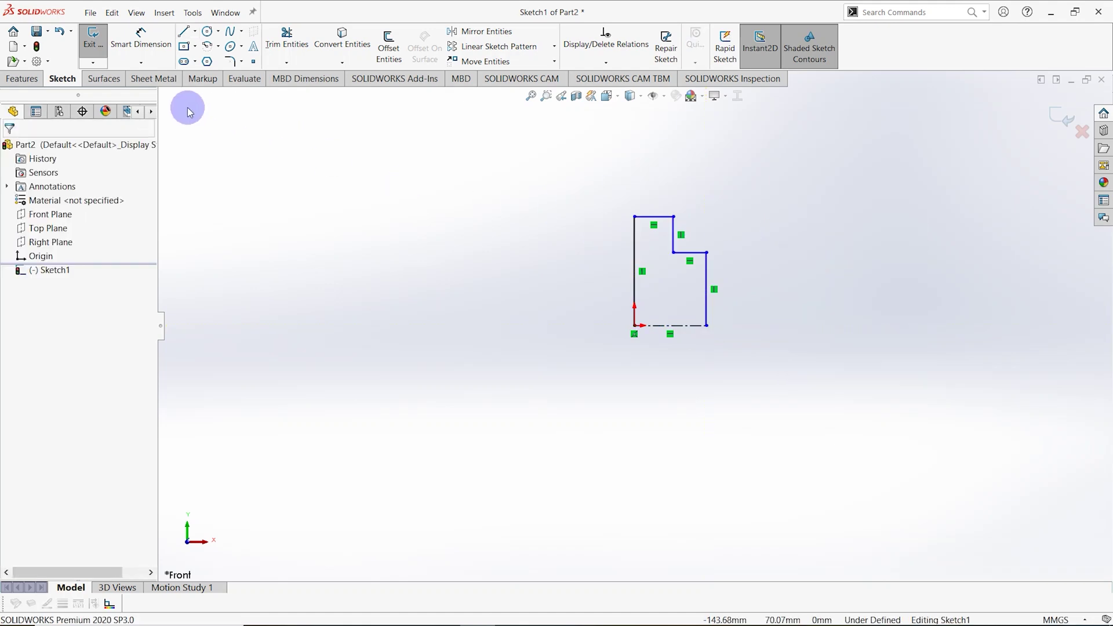
pyautogui.click(150, 50)
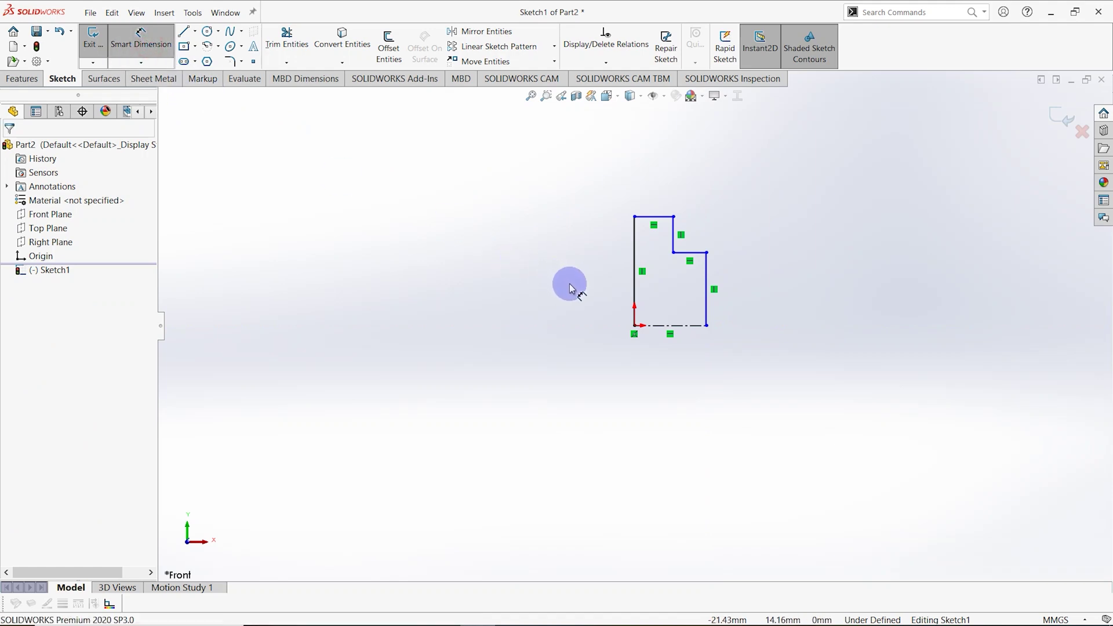
# - Dimension the profile height to 55/2 (27.50) and the top line to 5
pyautogui.click(658, 331)
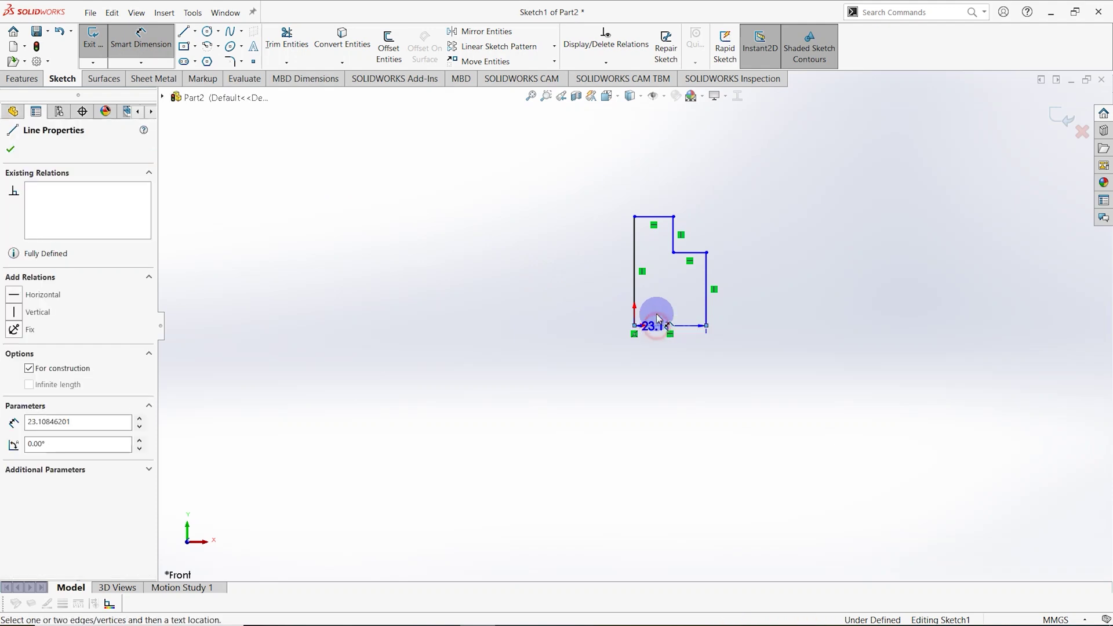
pyautogui.click(634, 217)
pyautogui.click(598, 269)
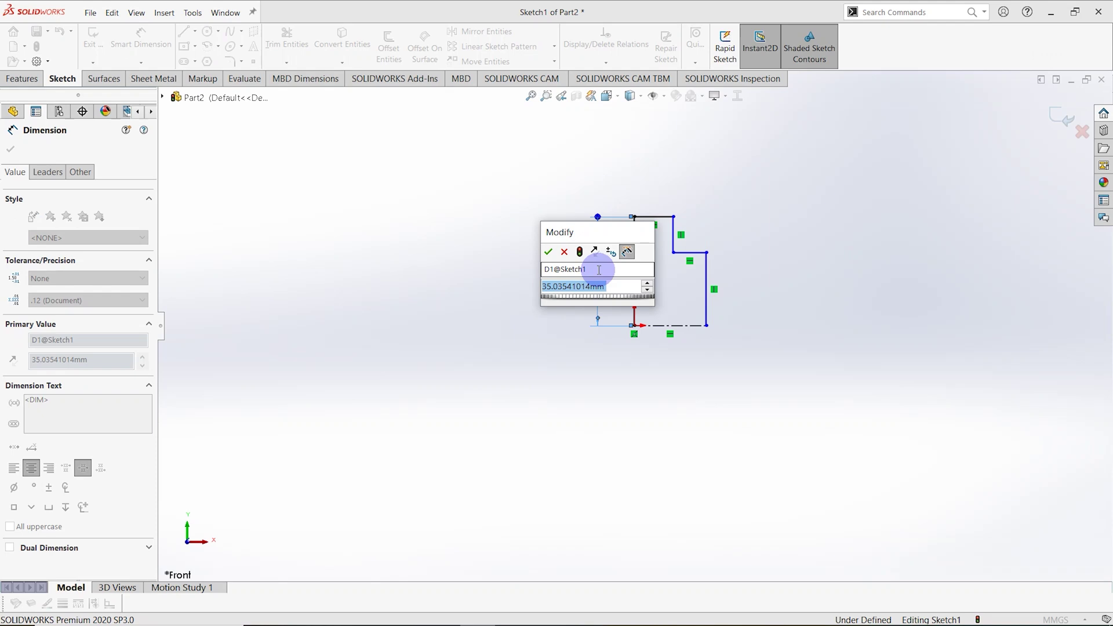
pyautogui.write('55/2')
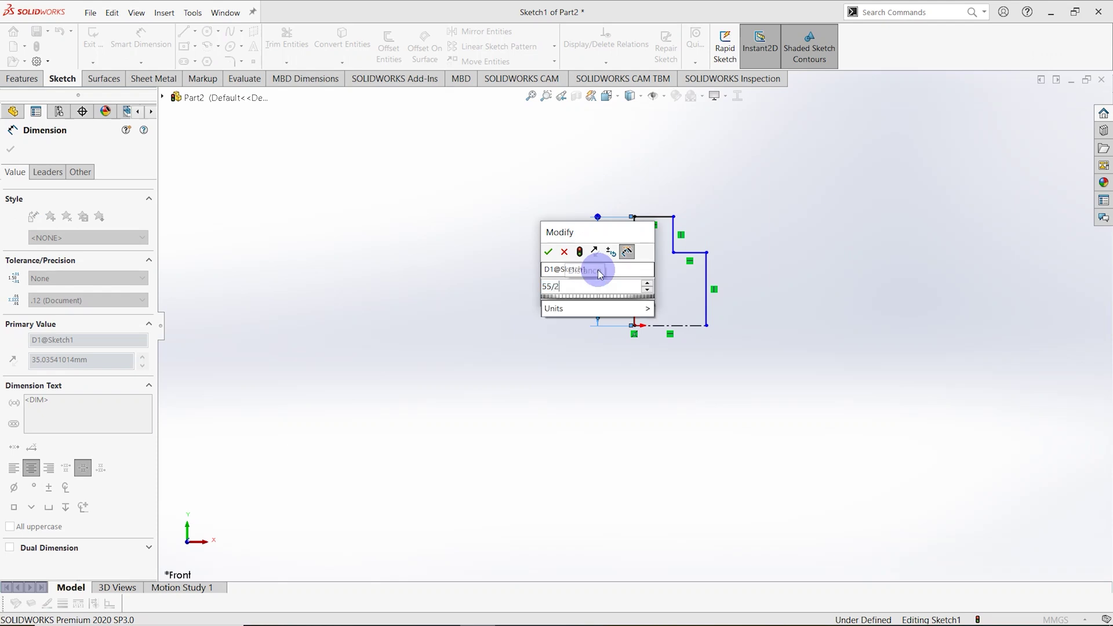
pyautogui.press('Return')
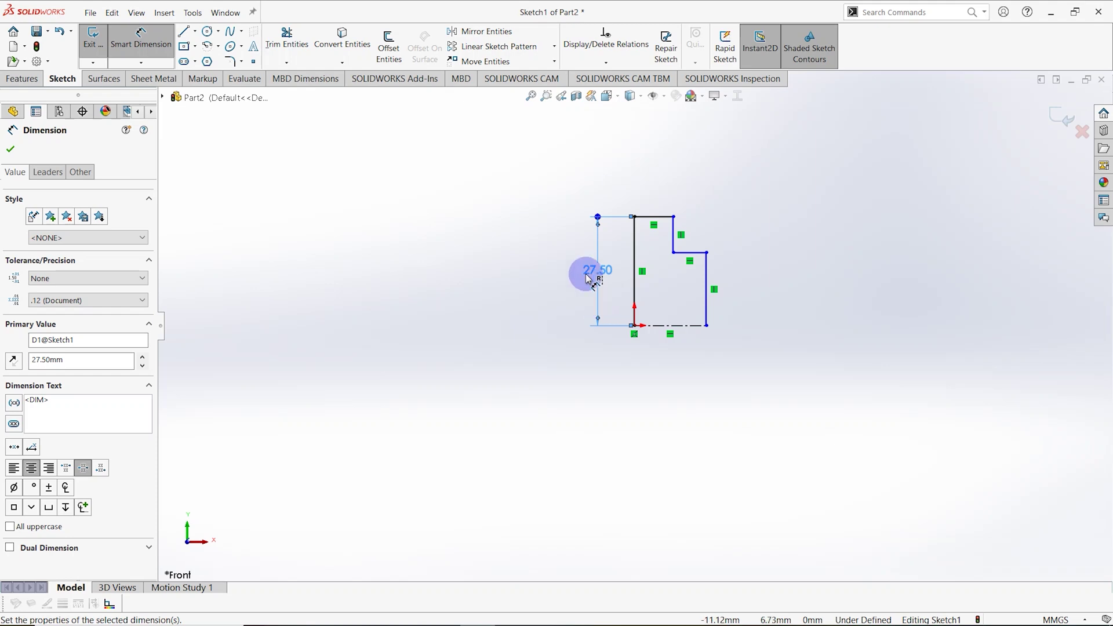
pyautogui.click(665, 222)
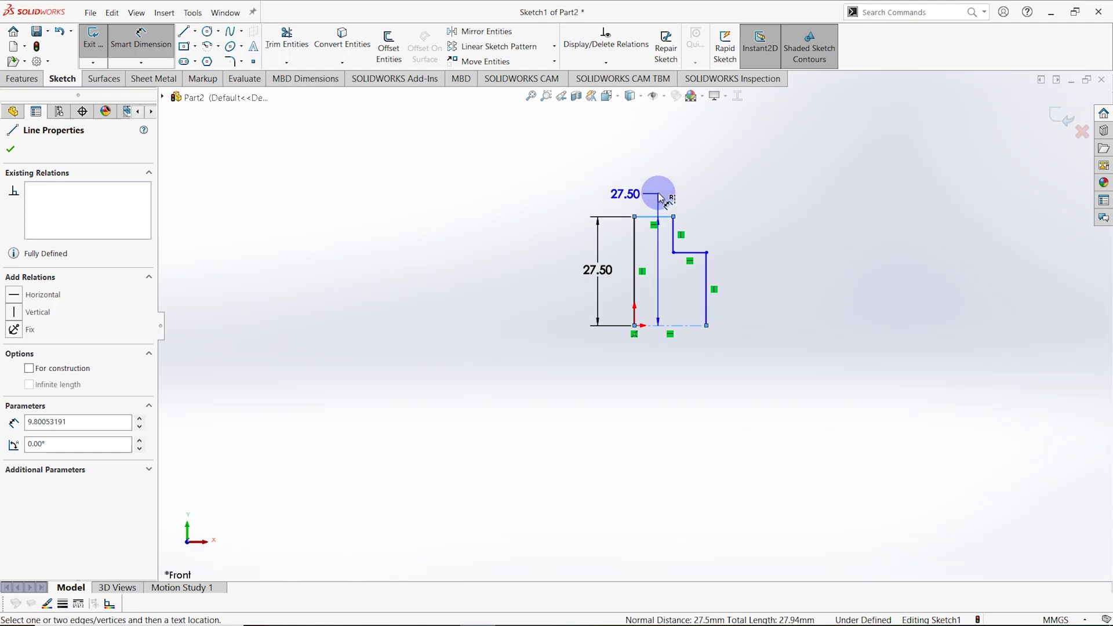
pyautogui.press('Escape')
pyautogui.click(659, 198)
pyautogui.write('5')
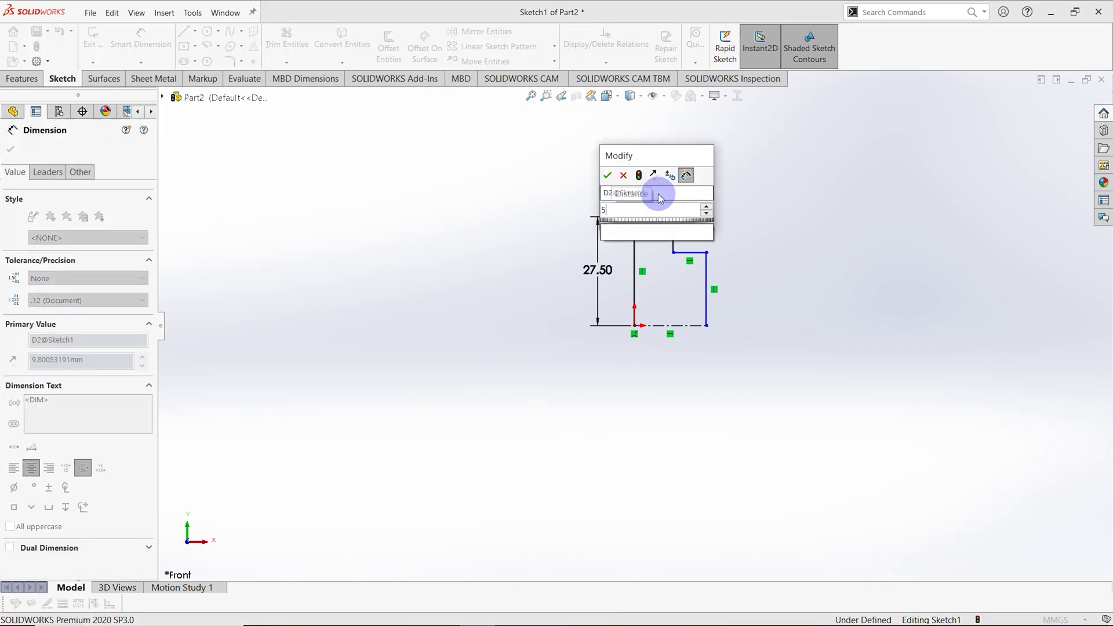
pyautogui.press('Return')
# - Dimension the step width to 6 and the right-side height to 18.50
pyautogui.click(688, 256)
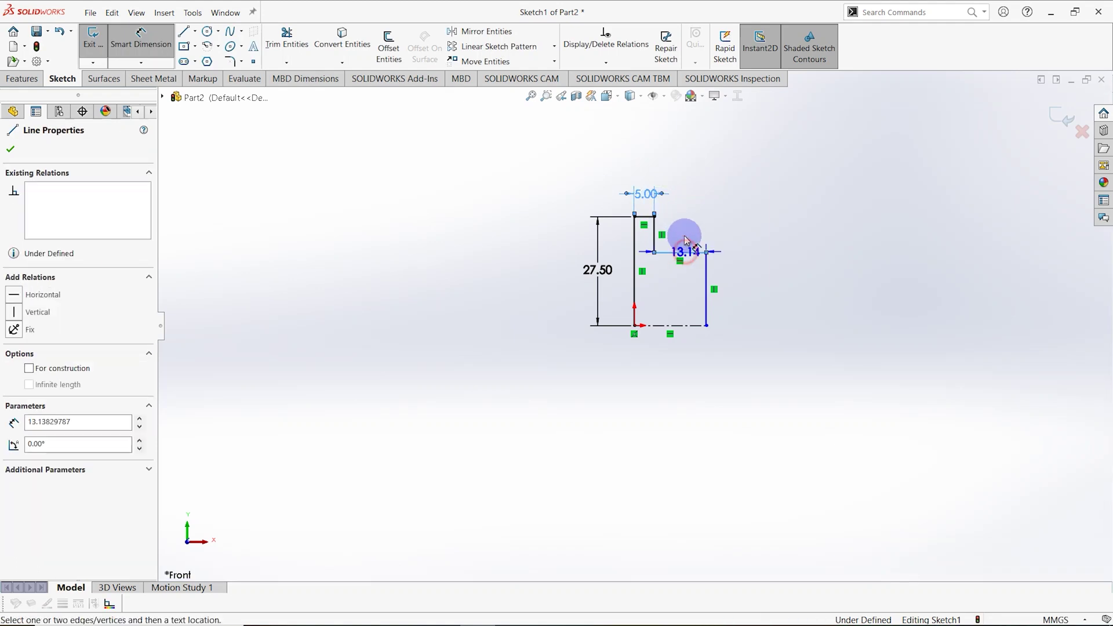
pyautogui.click(679, 212)
pyautogui.write('6')
pyautogui.press('Return')
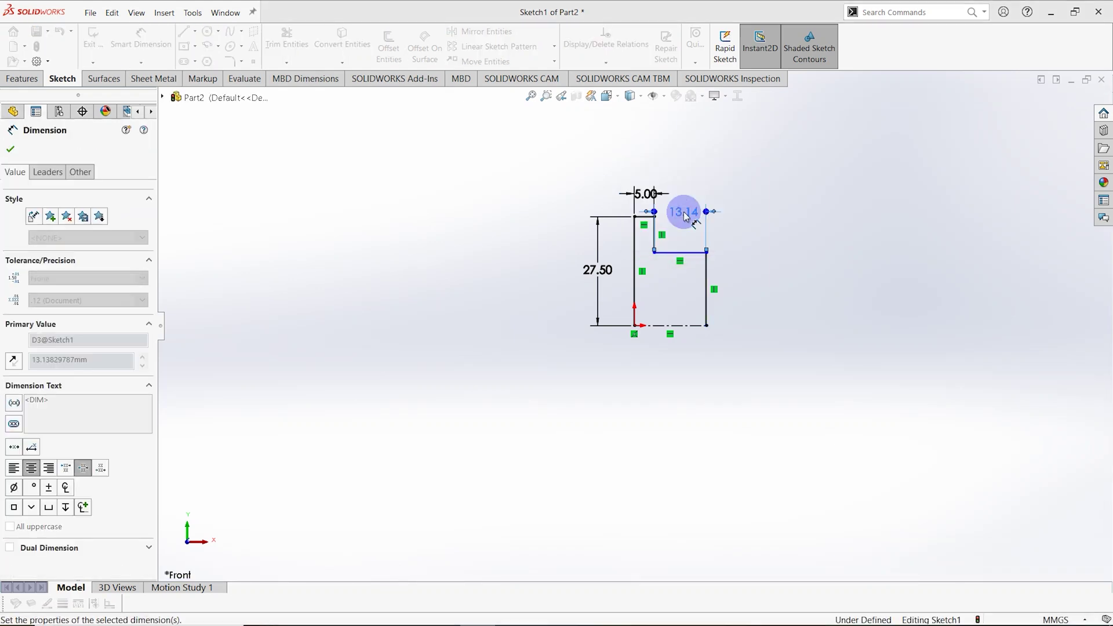
pyautogui.click(668, 278)
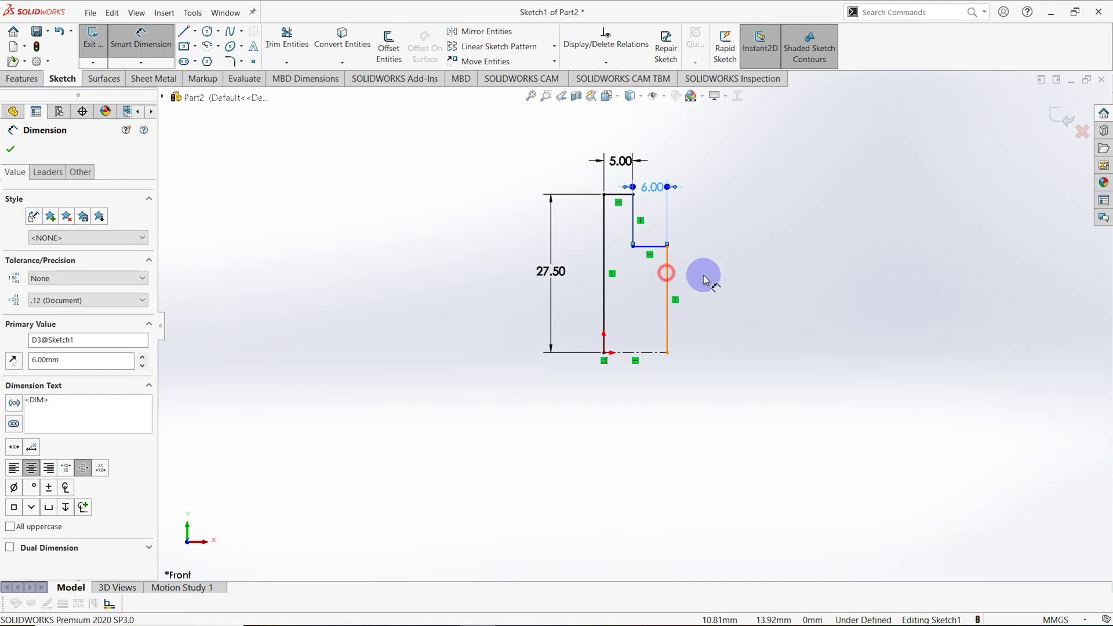
pyautogui.click(721, 280)
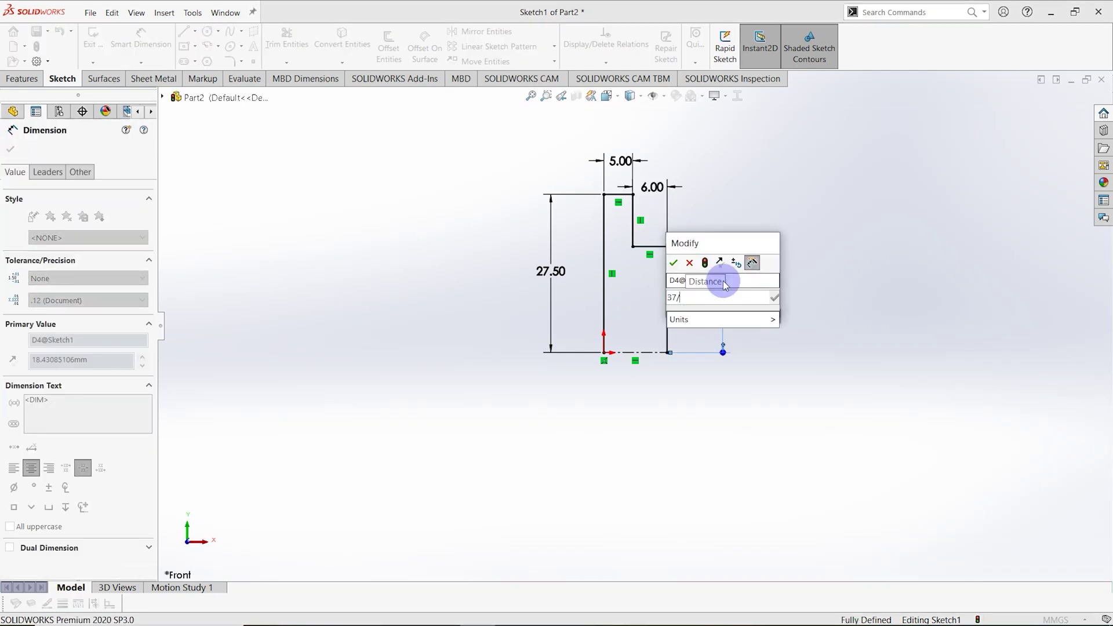
pyautogui.press('Return')
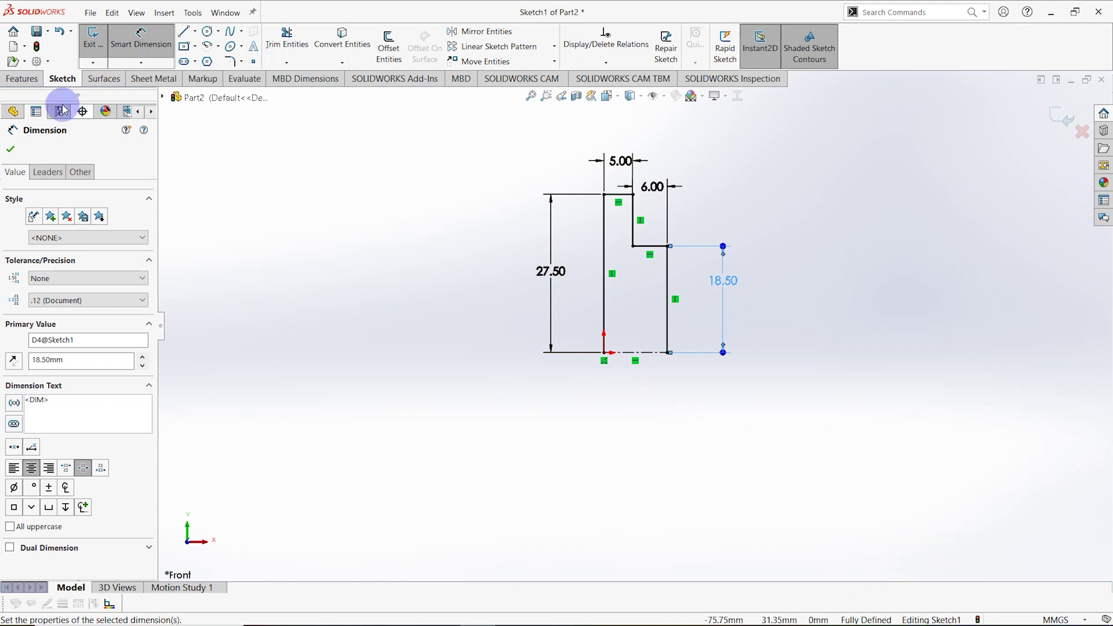
pyautogui.click(31, 86)
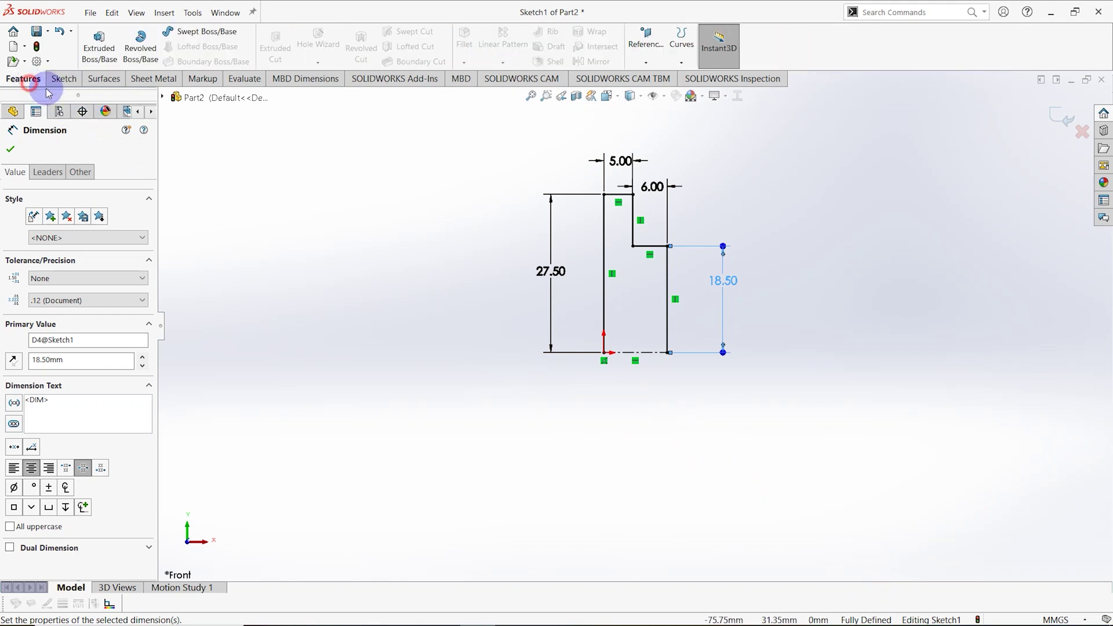
# - Revolve the profile 360° about the centerline (Line6), then orbit to view the hub side
pyautogui.click(142, 51)
pyautogui.click(575, 334)
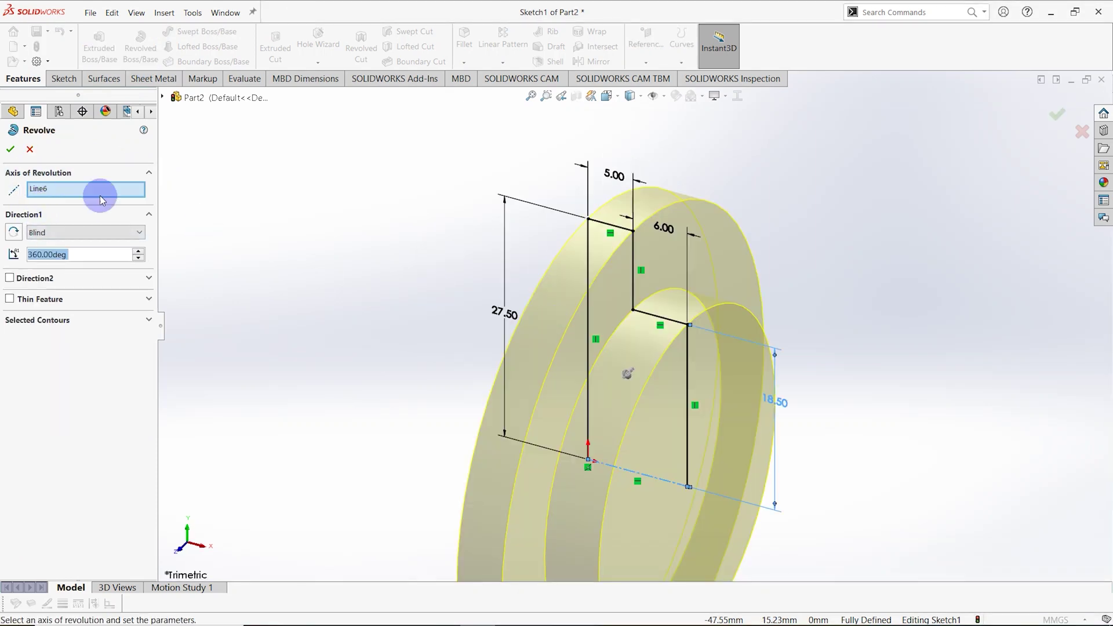
pyautogui.scroll(-3, 461, 332)
pyautogui.scroll(2, 656, 406)
pyautogui.scroll(2, 655, 405)
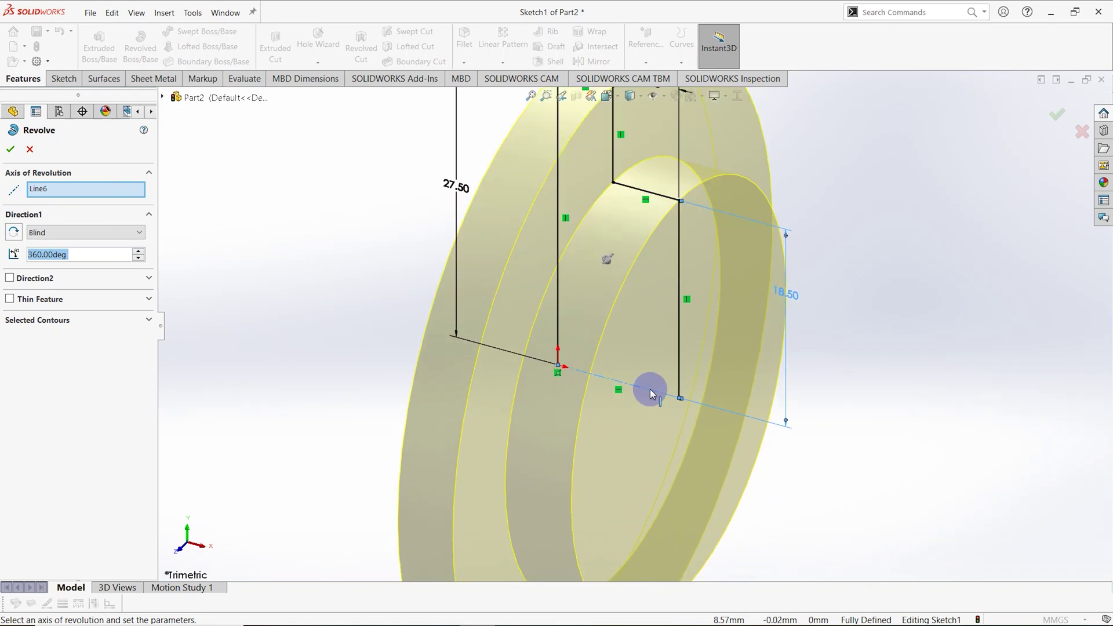
pyautogui.scroll(-2, 648, 399)
pyautogui.click(62, 189)
pyautogui.click(11, 149)
pyautogui.moveTo(470, 333); pyautogui.dragTo(496, 300, button='middle')
pyautogui.click(428, 273)
pyautogui.moveTo(428, 273); pyautogui.dragTo(603, 376, button='middle')
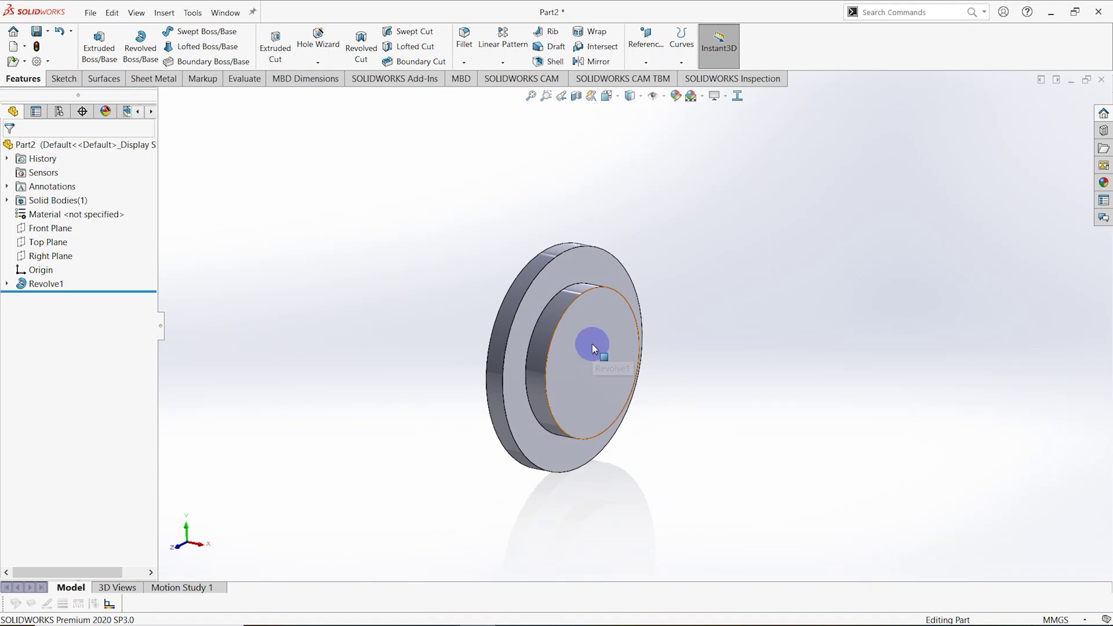
# - Start a sketch on the hub's front face and draw a circle centred on the origin
pyautogui.click(596, 319)
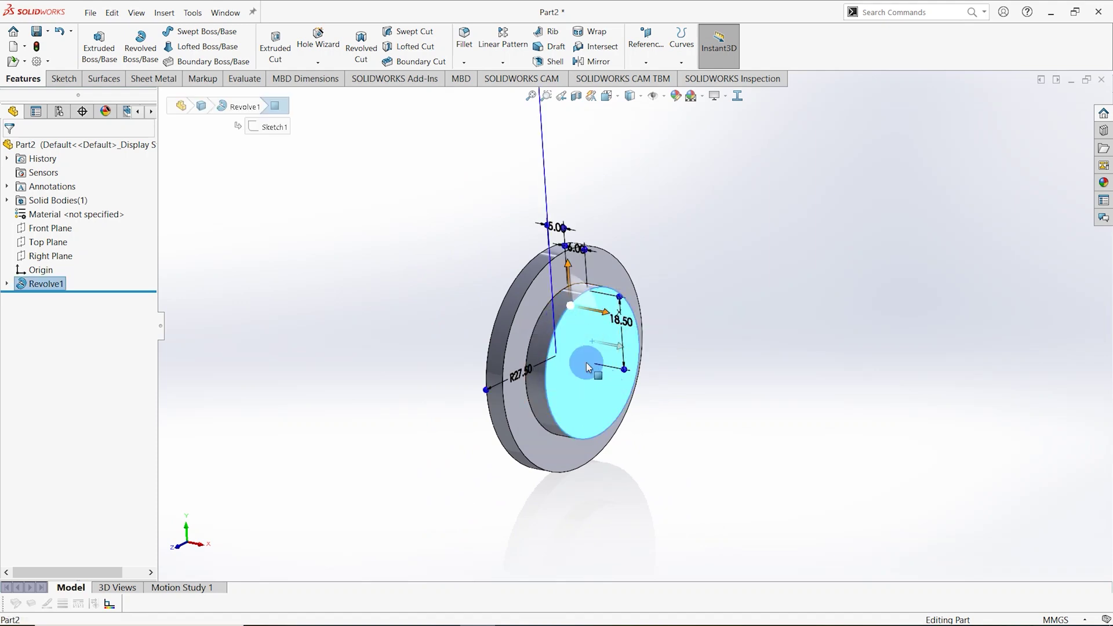
pyautogui.rightClick(589, 331)
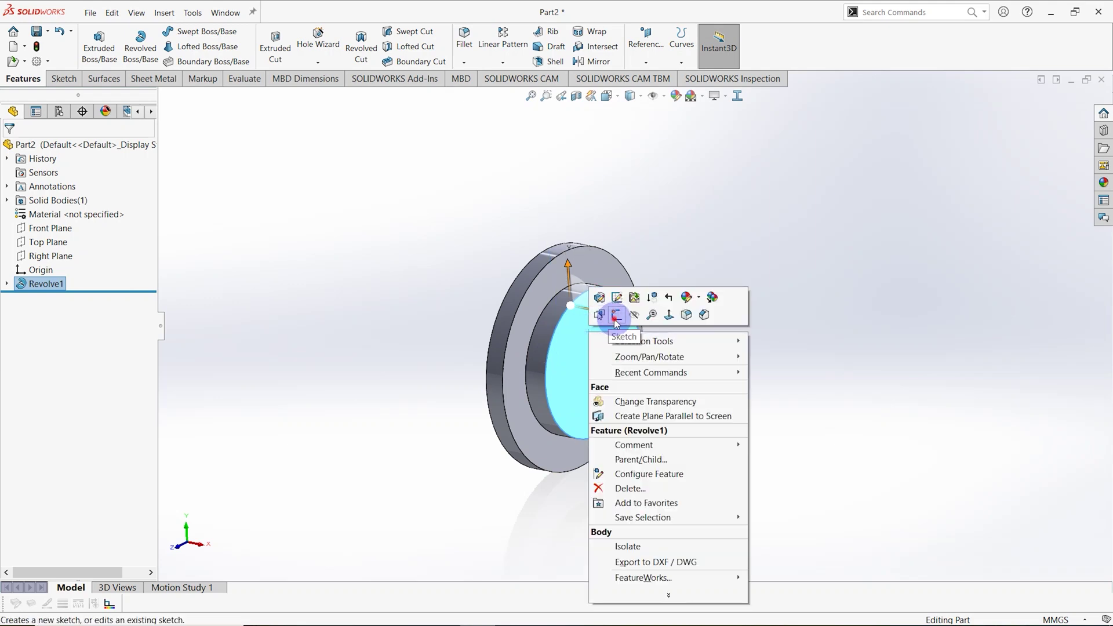
pyautogui.click(616, 316)
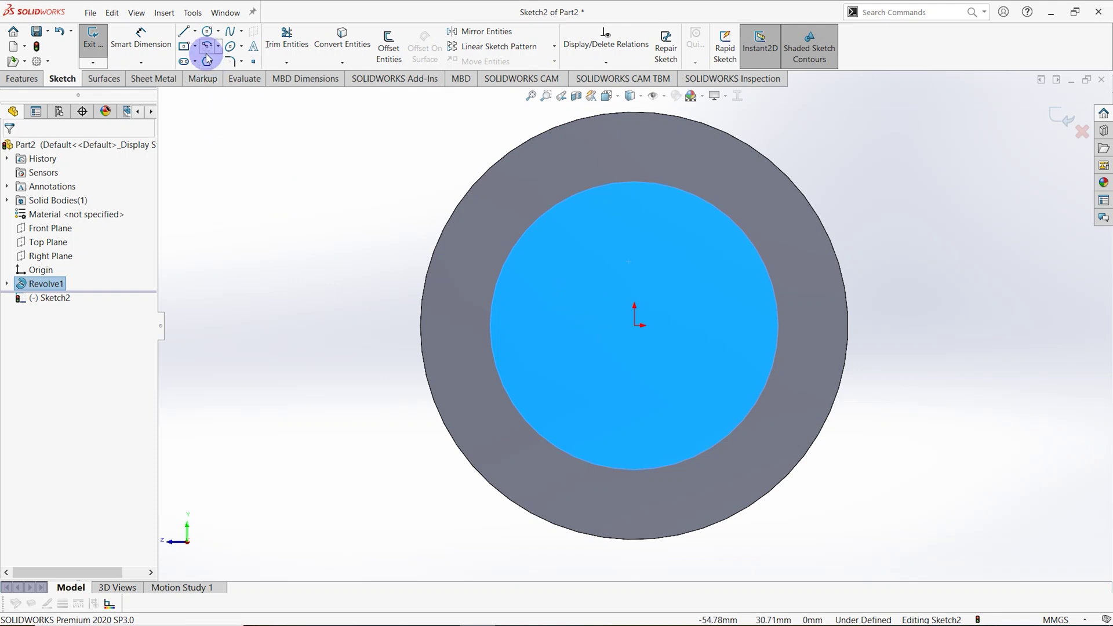
pyautogui.click(207, 32)
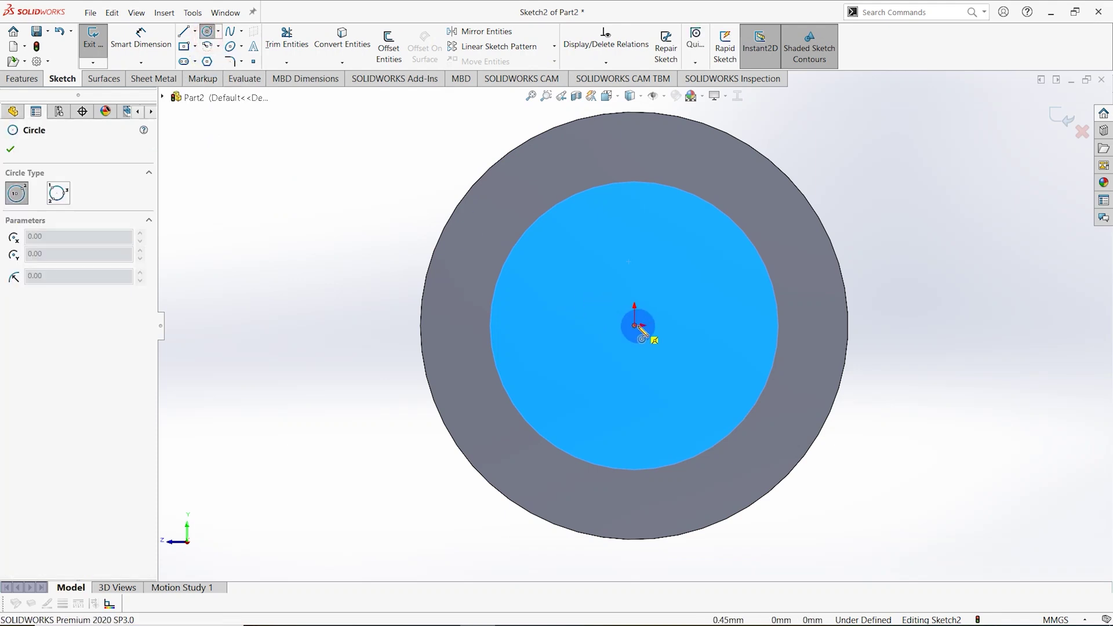
pyautogui.moveTo(636, 326); pyautogui.dragTo(601, 255)
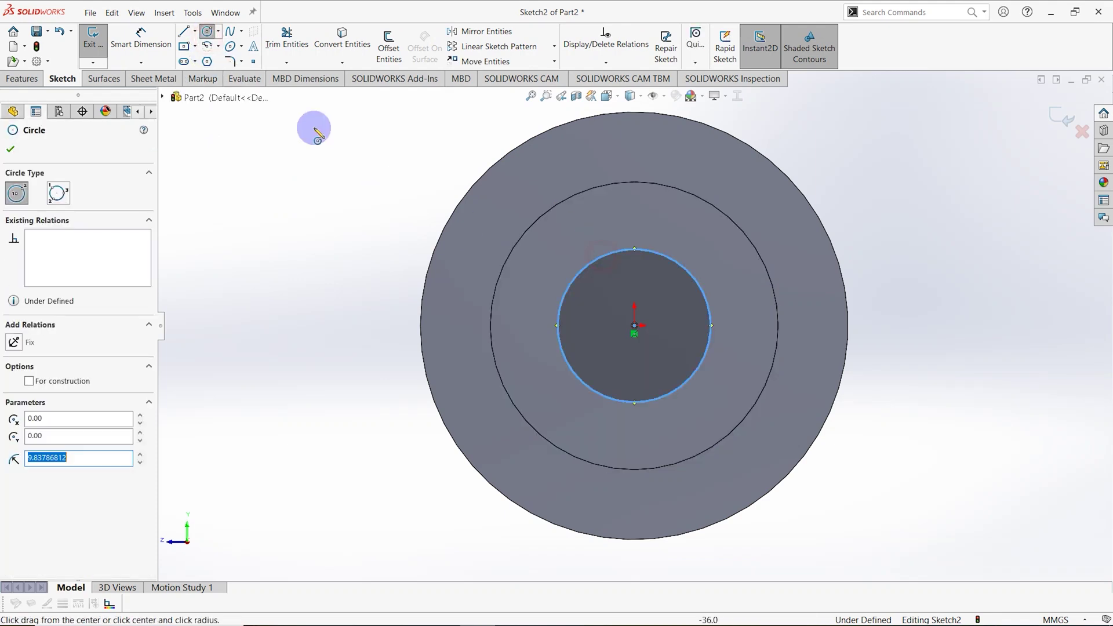
# - Dimension the bore circle to a 28 mm diameter
pyautogui.click(141, 38)
pyautogui.click(666, 258)
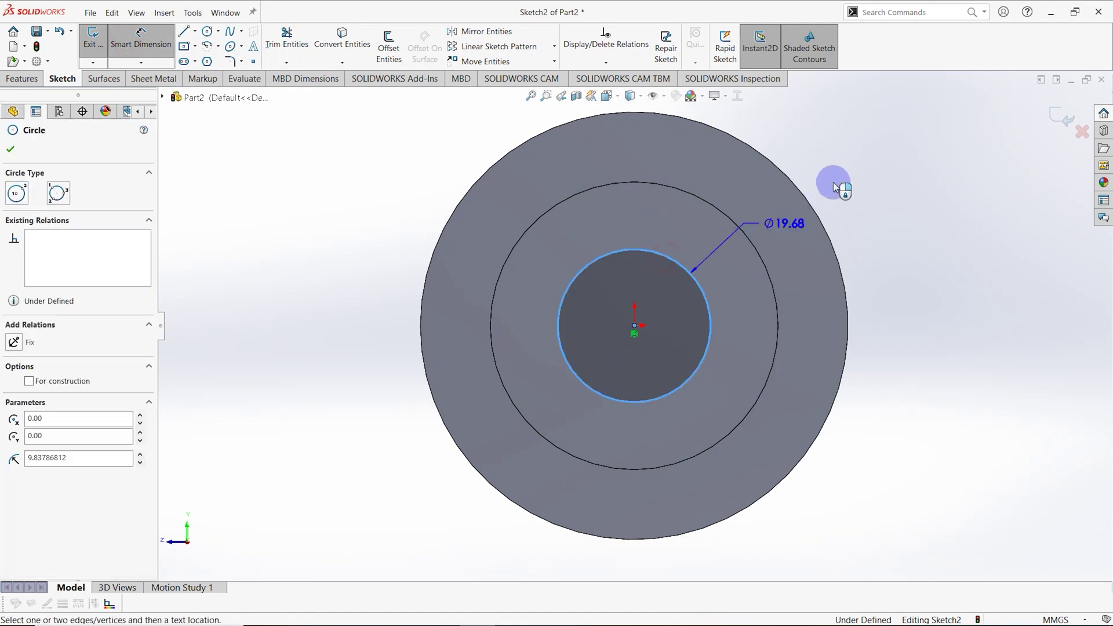
pyautogui.click(838, 180)
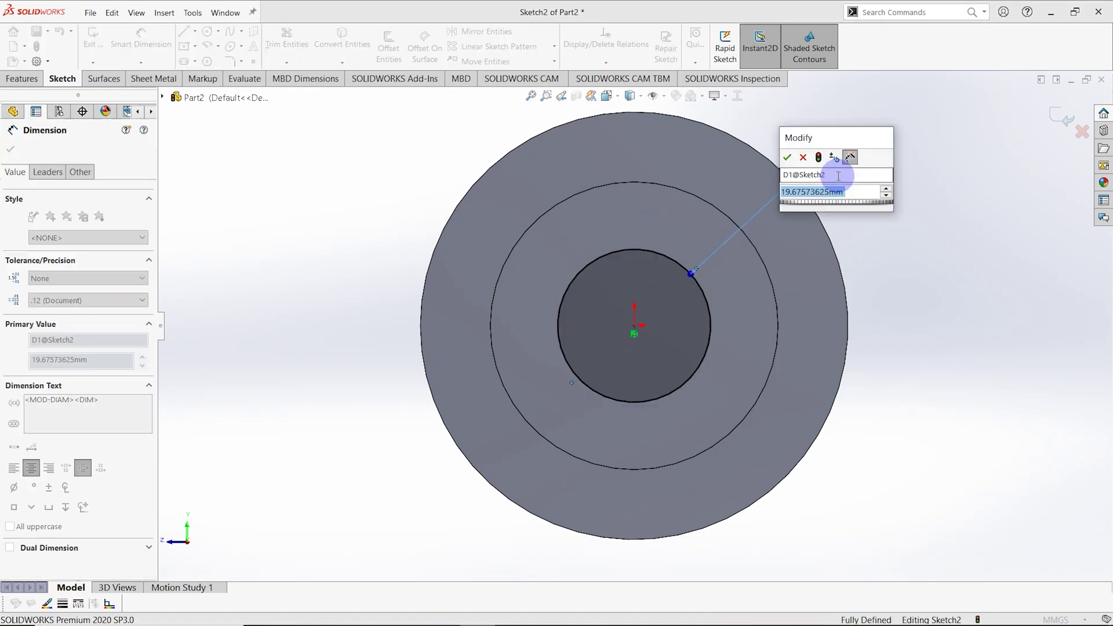
pyautogui.write('28')
pyautogui.press('Return')
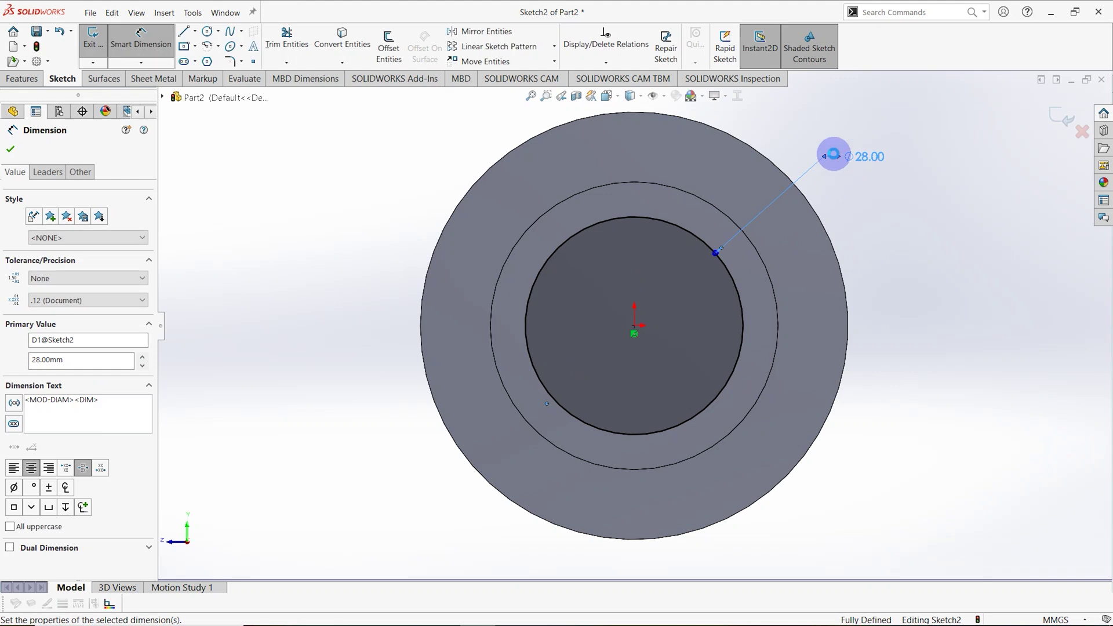
pyautogui.click(23, 80)
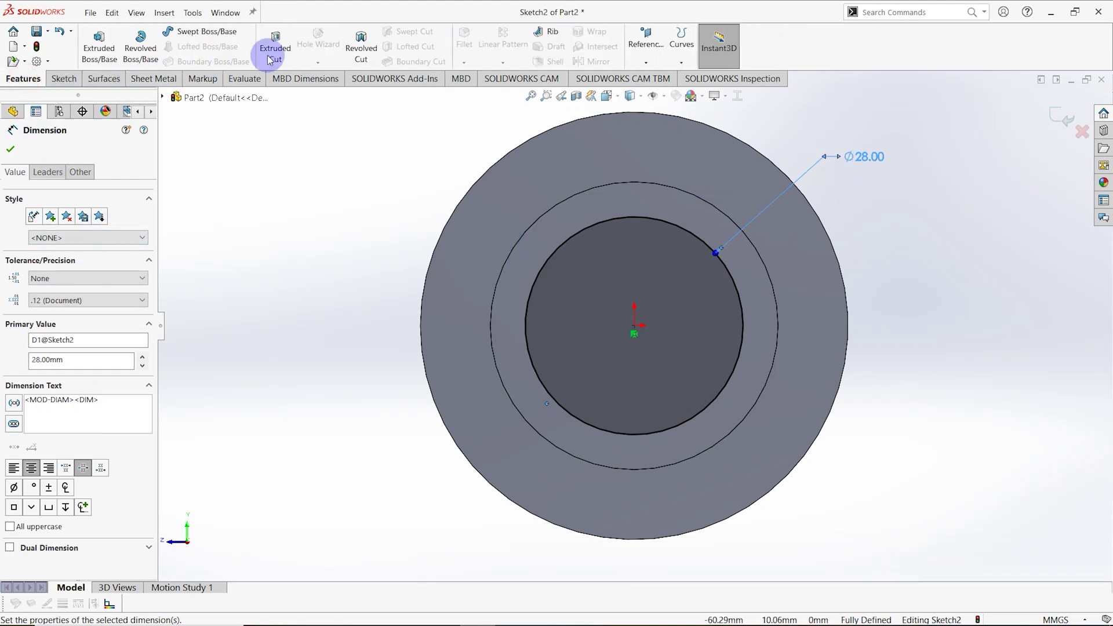
# - Cut the Ø28 bore 6.5 mm deep (Blind) into the hub and inspect the result
pyautogui.click(287, 44)
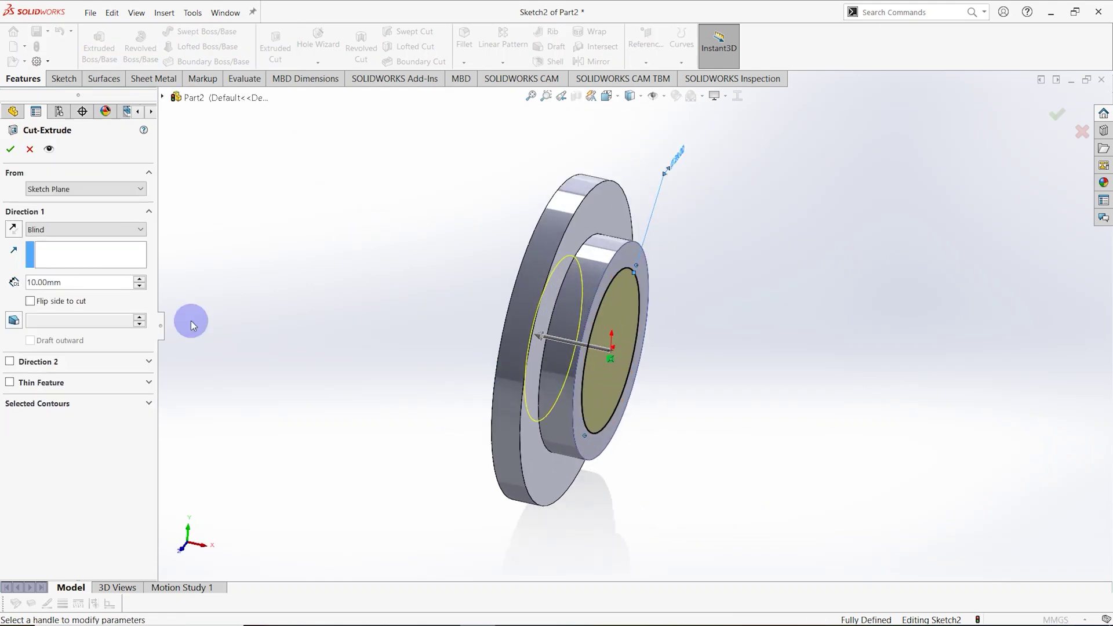
pyautogui.click(71, 290)
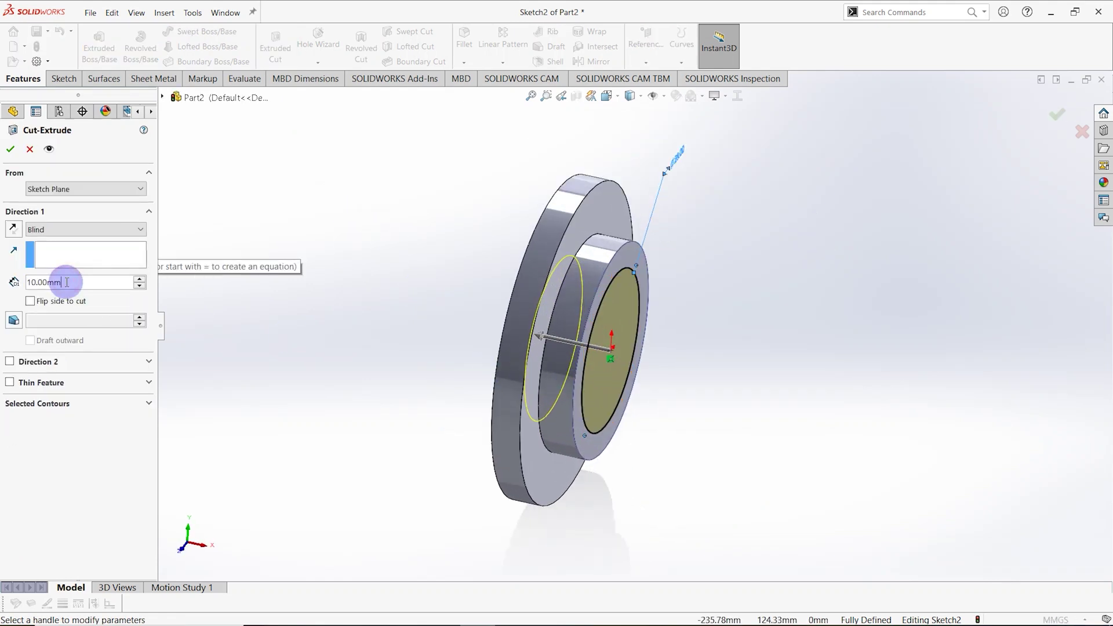
pyautogui.rightClick(81, 283)
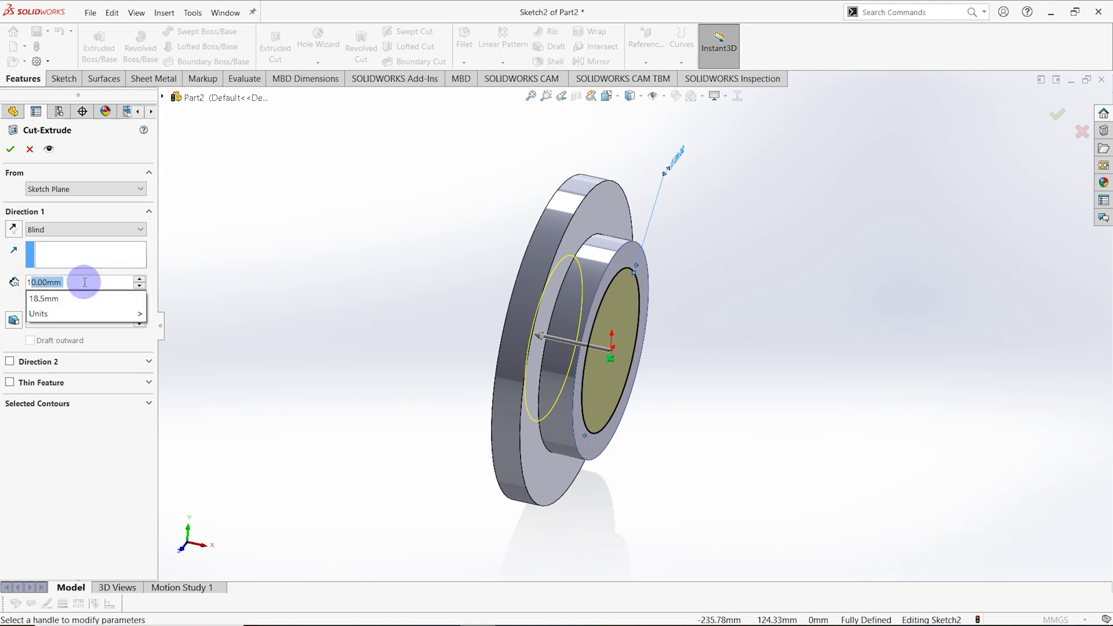
pyautogui.write('1')
pyautogui.press('BackSpace')
pyautogui.write('6.5')
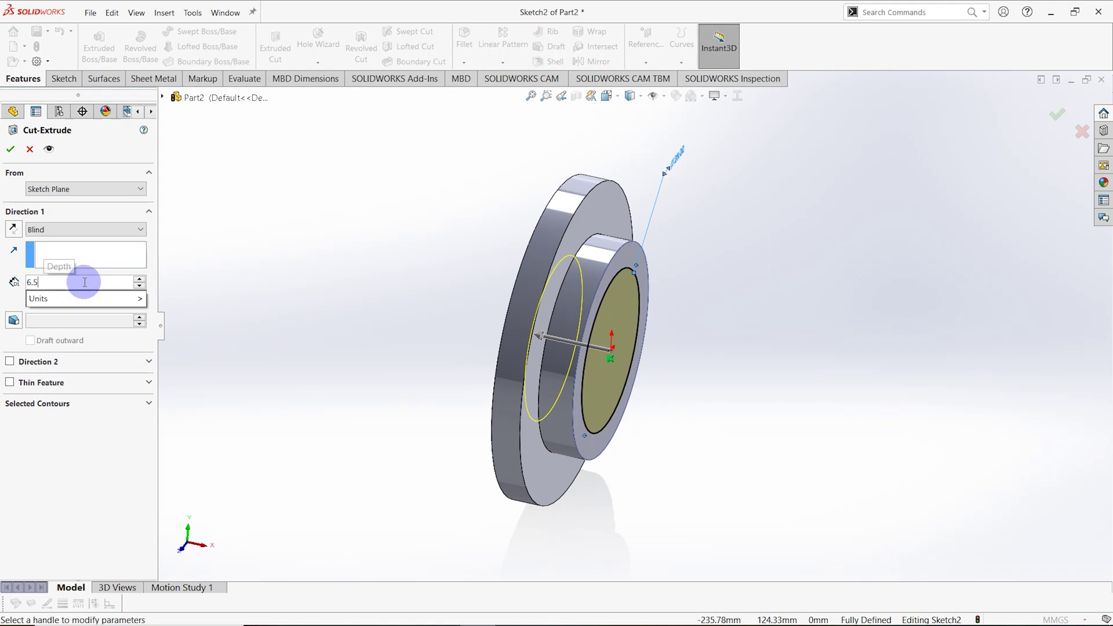
pyautogui.press('Return')
pyautogui.moveTo(542, 340)
pyautogui.mouseDown(button='middle')
pyautogui.moveTo(599, 355)
pyautogui.moveTo(562, 302)
pyautogui.moveTo(586, 340)
pyautogui.moveTo(559, 340)
pyautogui.mouseUp(button='middle')
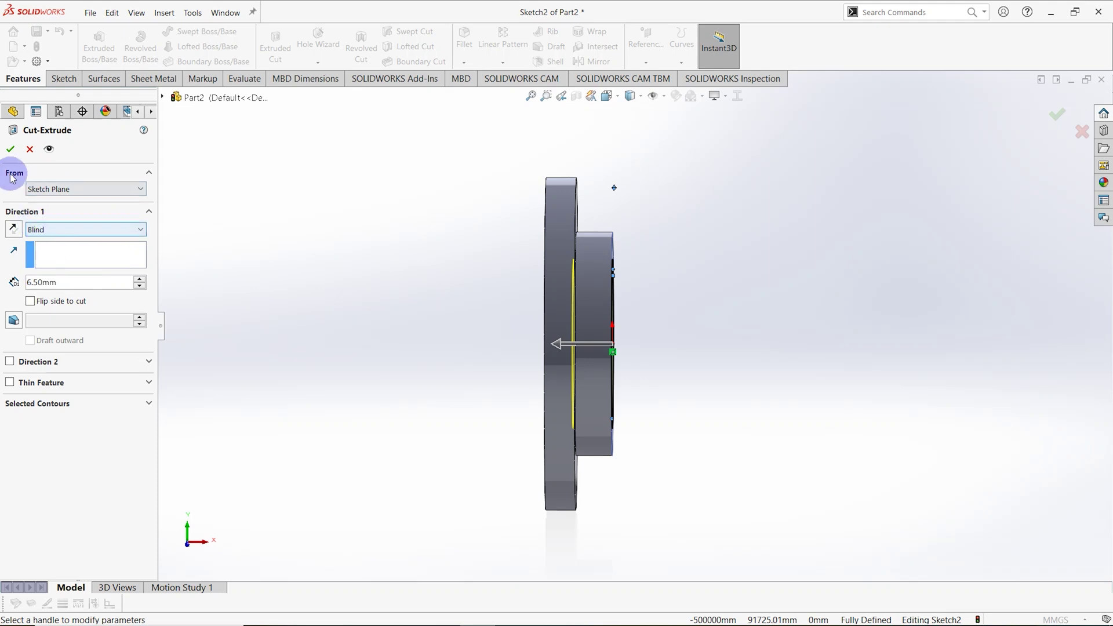
pyautogui.click(11, 151)
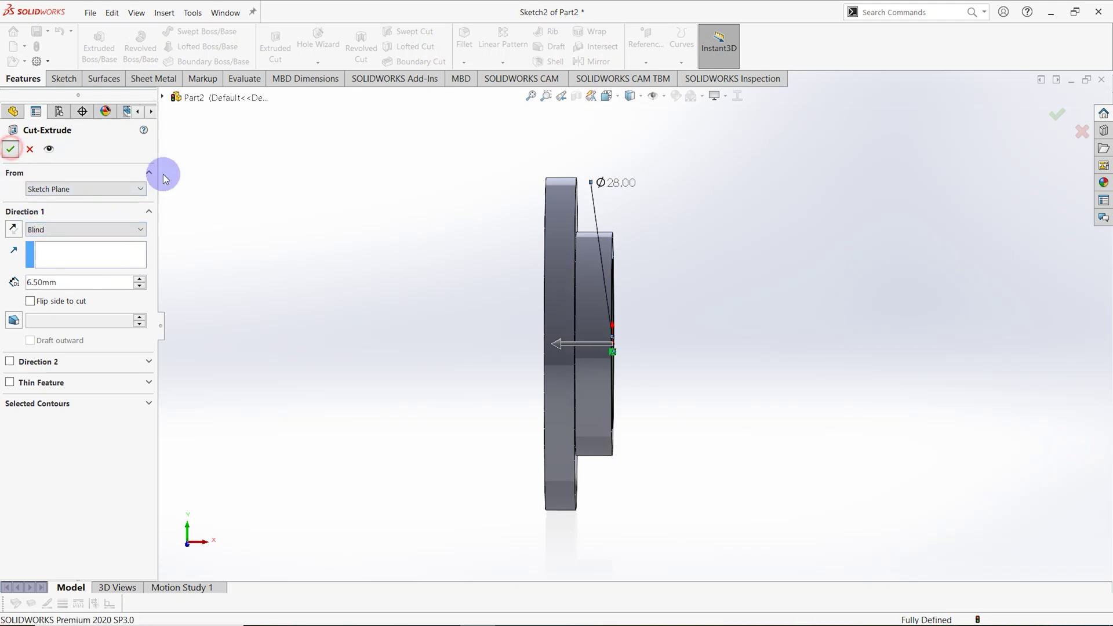
pyautogui.click(369, 297)
pyautogui.moveTo(464, 300); pyautogui.dragTo(464, 246, button='middle')
pyautogui.moveTo(607, 335); pyautogui.dragTo(517, 303, button='middle')
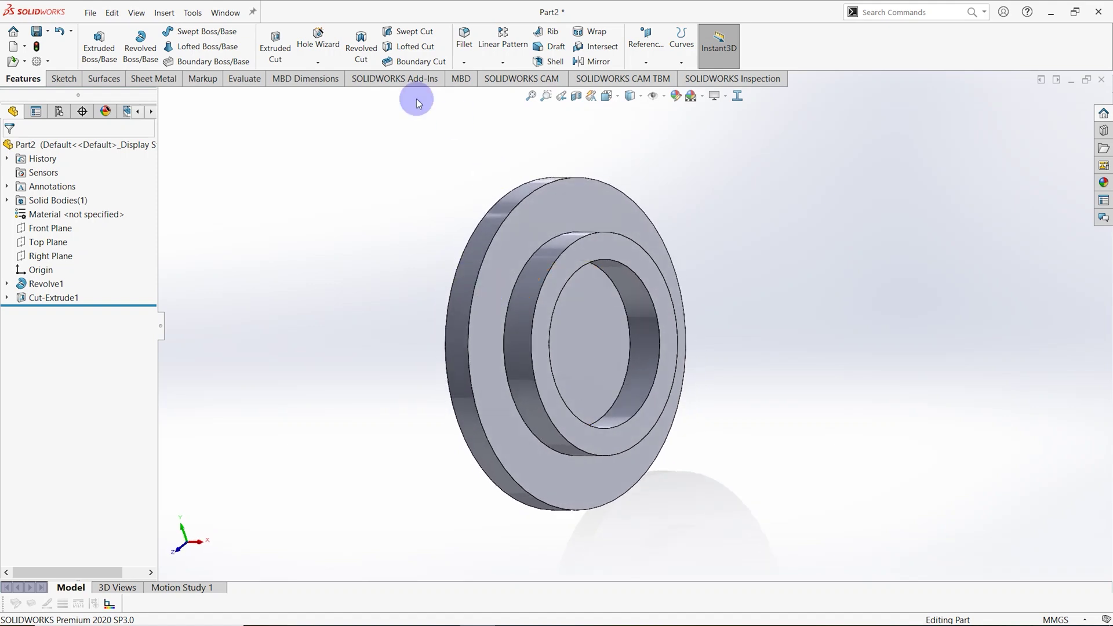
# - Chamfer the two circular bore edges at 1 mm × 45°
pyautogui.click(464, 63)
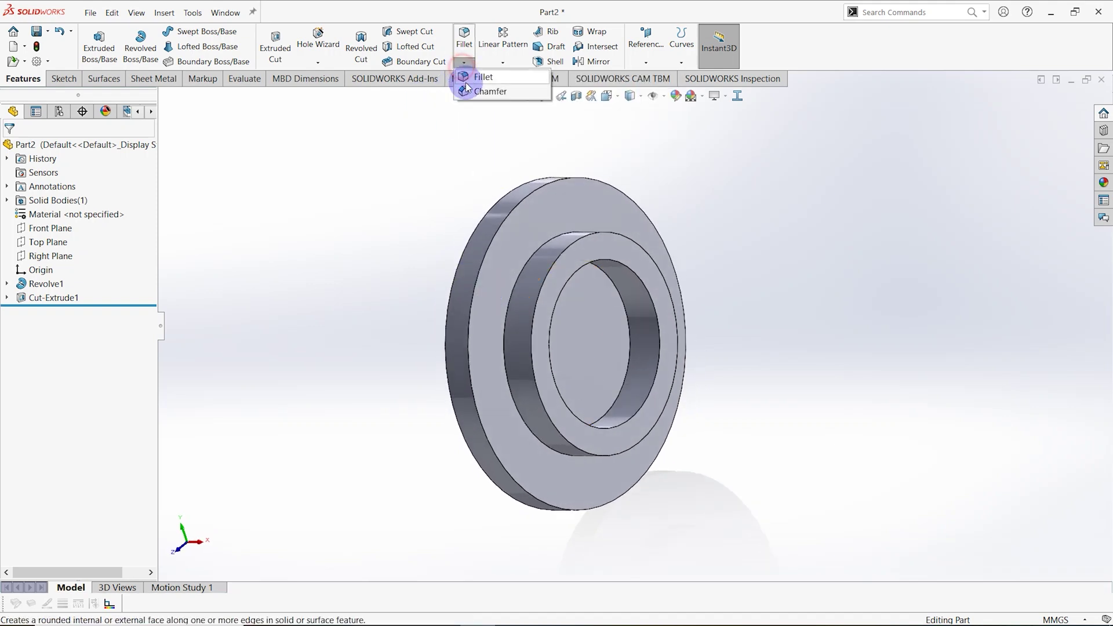
pyautogui.click(467, 91)
pyautogui.moveTo(458, 191); pyautogui.dragTo(596, 305, button='middle')
pyautogui.click(543, 184)
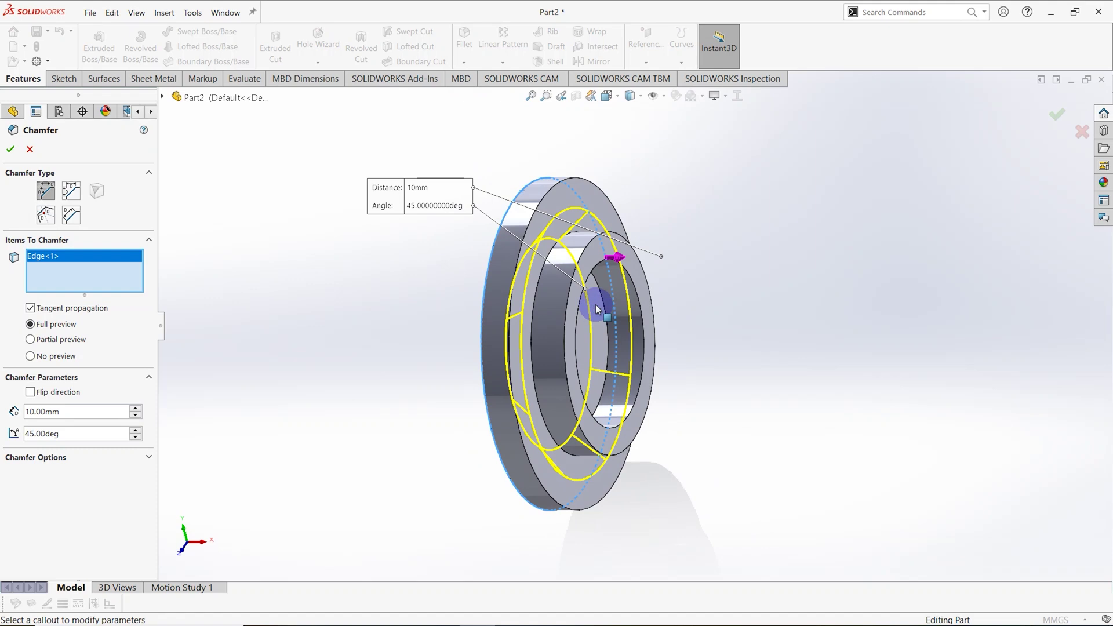
pyautogui.click(587, 244)
pyautogui.moveTo(586, 245); pyautogui.dragTo(646, 320, button='middle')
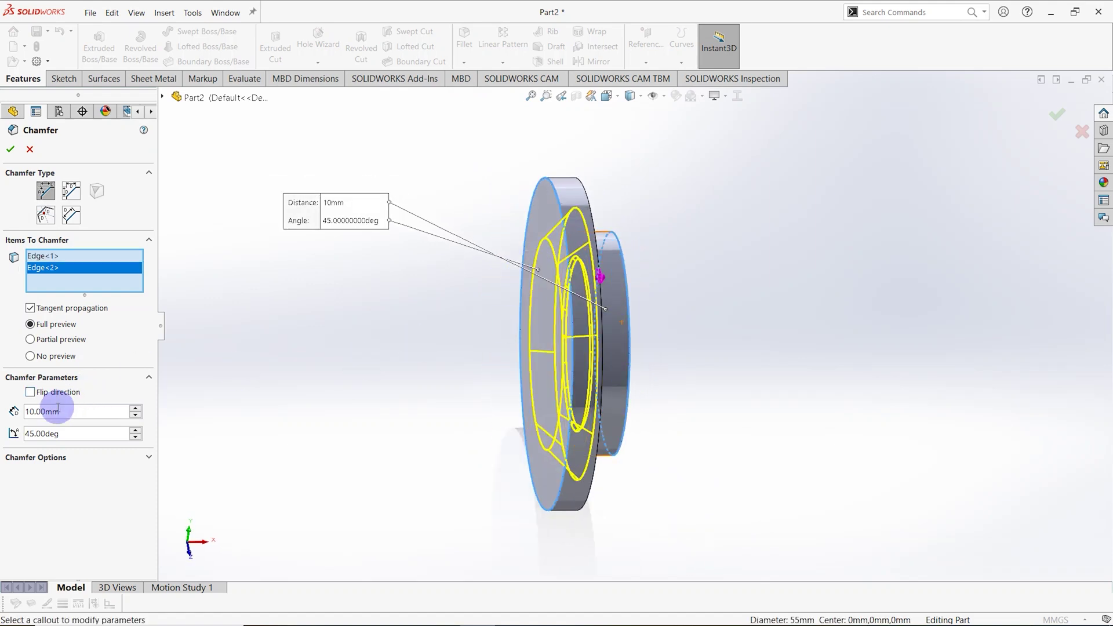
pyautogui.moveTo(62, 413); pyautogui.dragTo(22, 413)
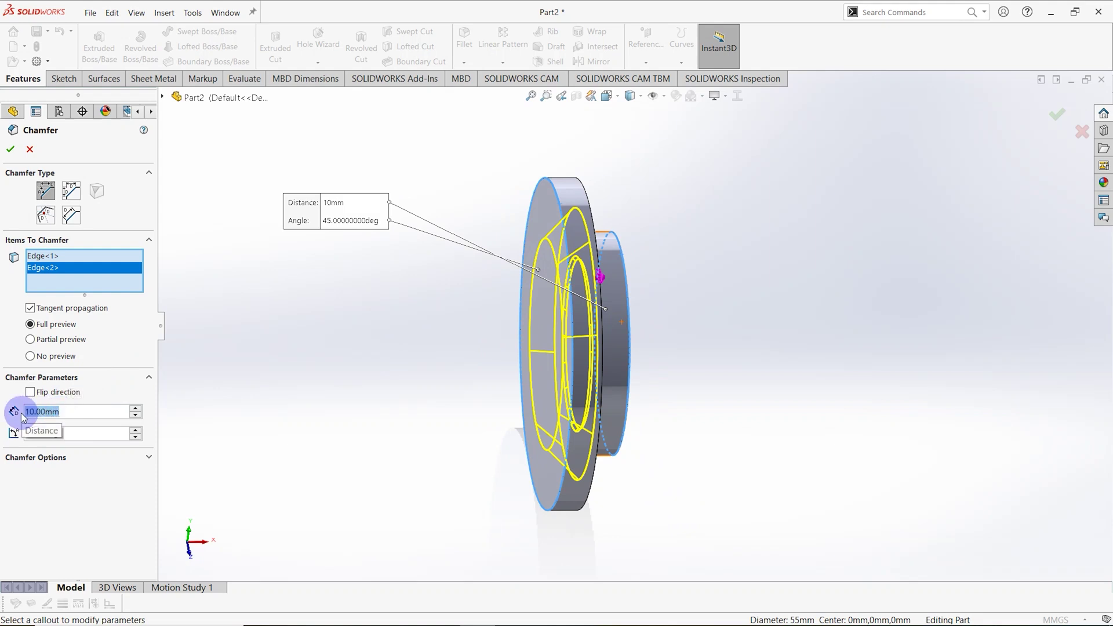
pyautogui.write('1')
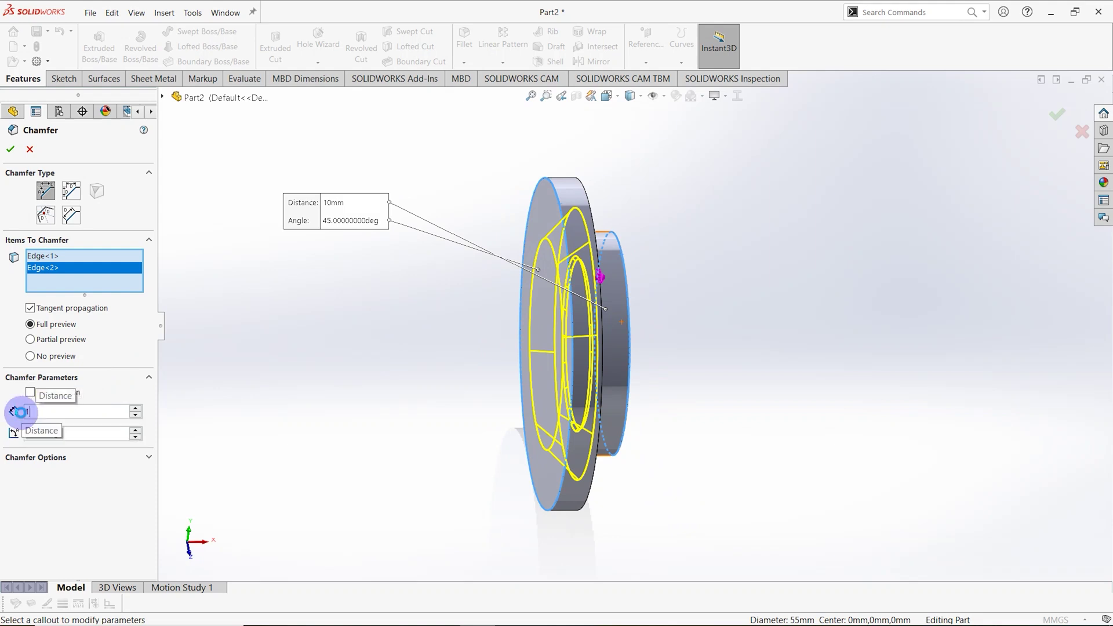
pyautogui.press('Return')
pyautogui.moveTo(348, 390); pyautogui.dragTo(335, 394, button='middle')
pyautogui.click(21, 149)
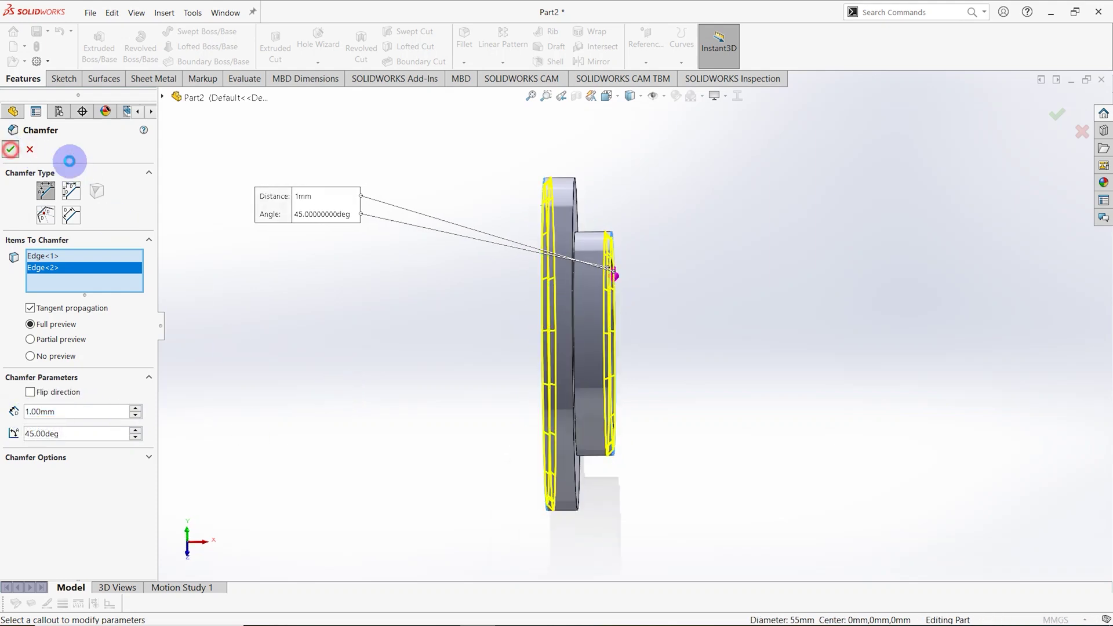
pyautogui.moveTo(355, 307); pyautogui.dragTo(558, 371, button='middle')
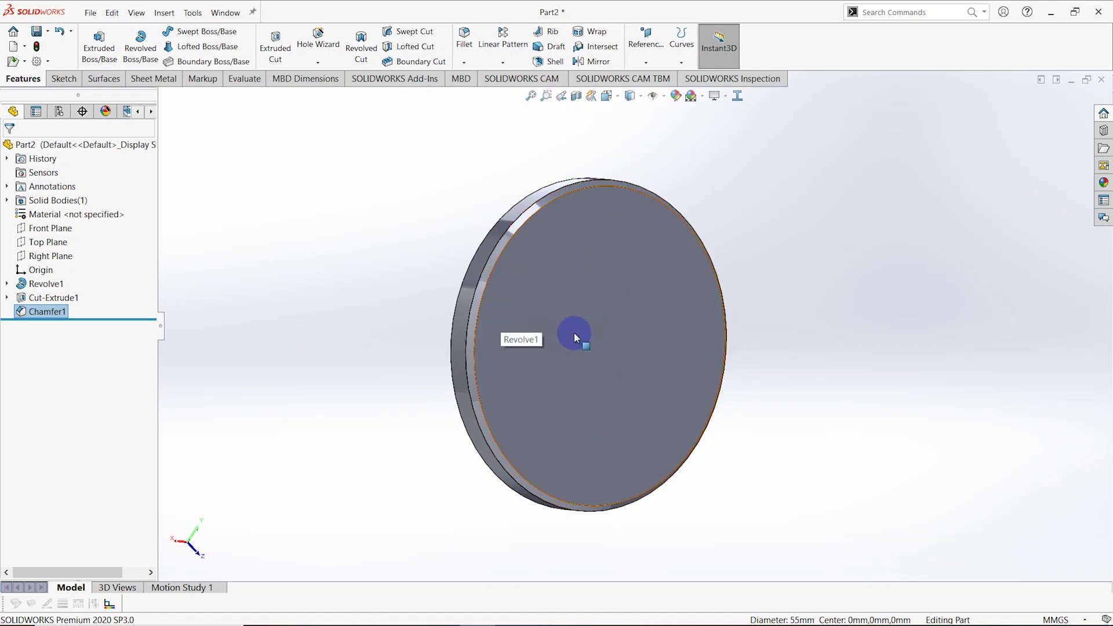
# - Sketch an origin-centred circle of about 23 mm radius on the flat face as construction geometry
pyautogui.rightClick(601, 237)
pyautogui.click(631, 250)
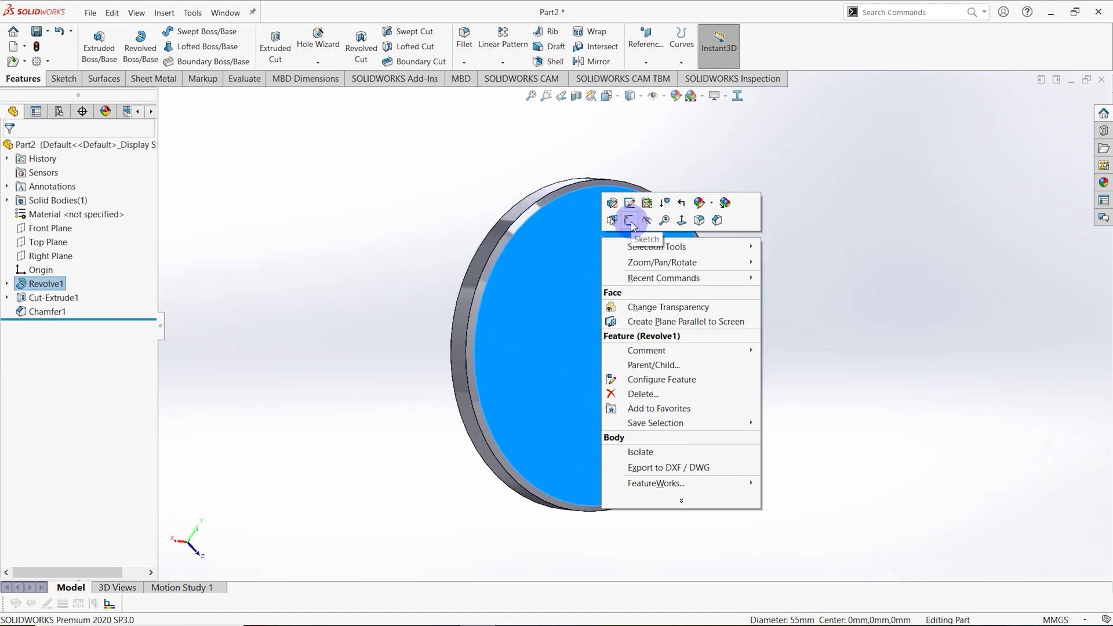
pyautogui.click(630, 222)
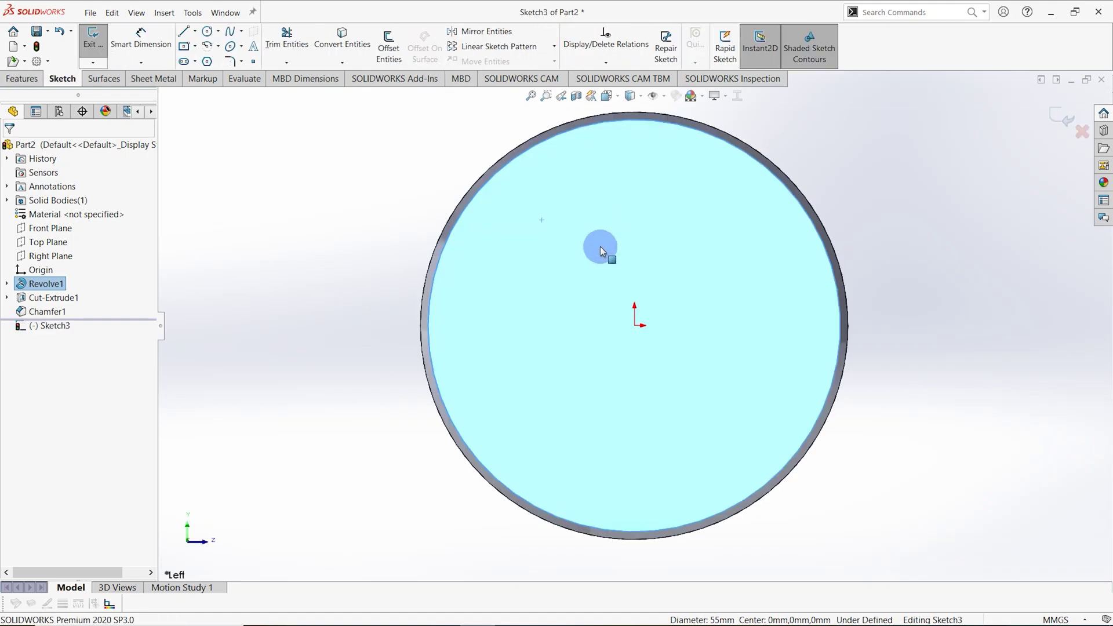
pyautogui.click(206, 32)
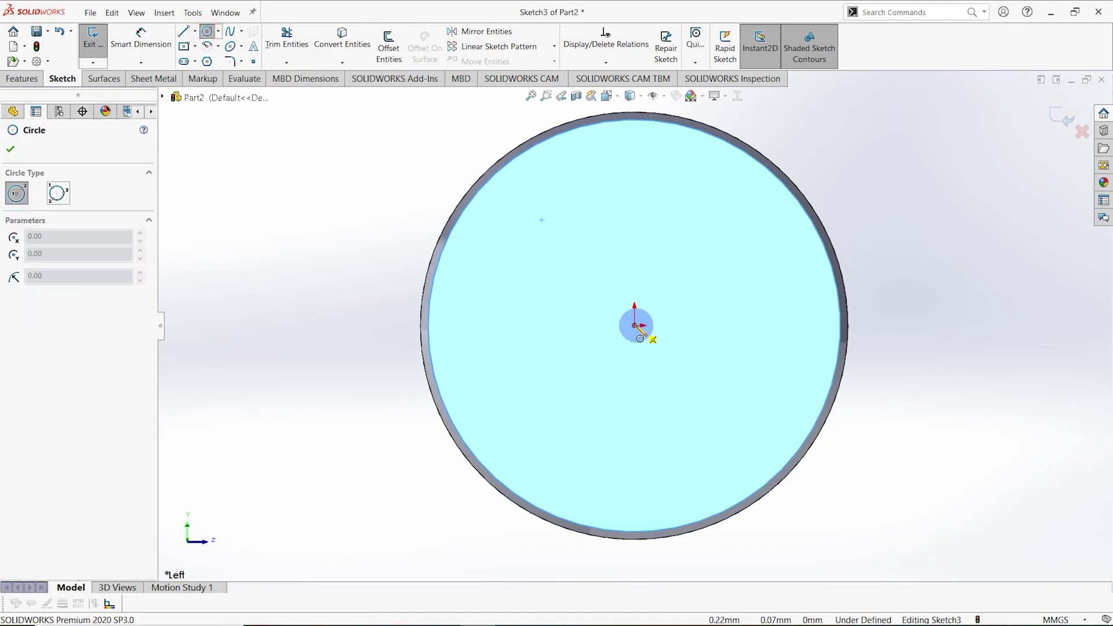
pyautogui.click(635, 325)
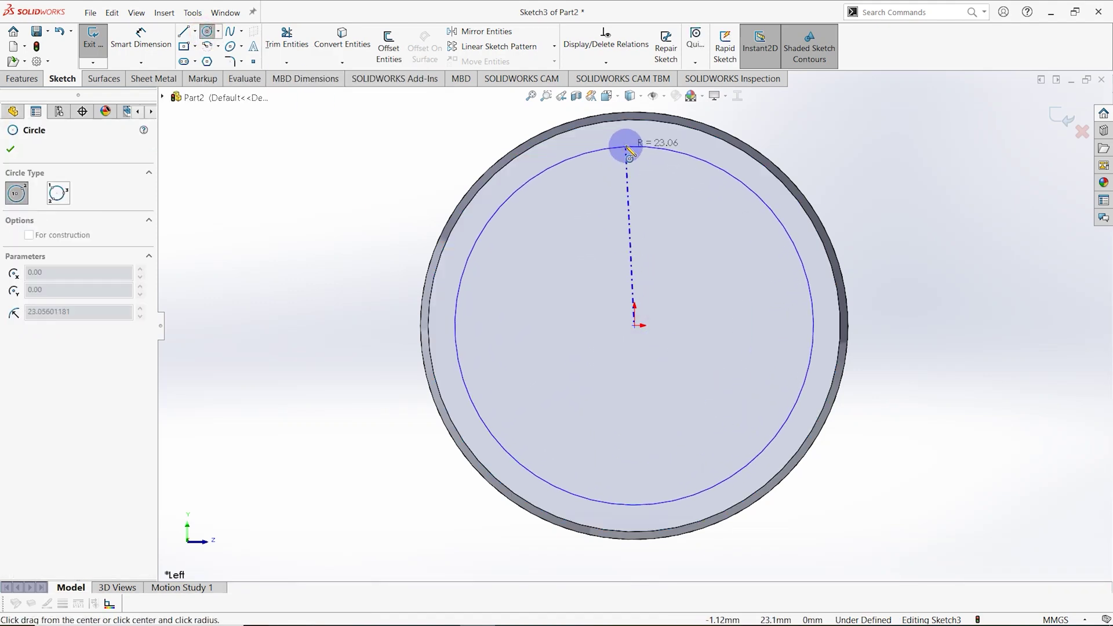
pyautogui.click(629, 150)
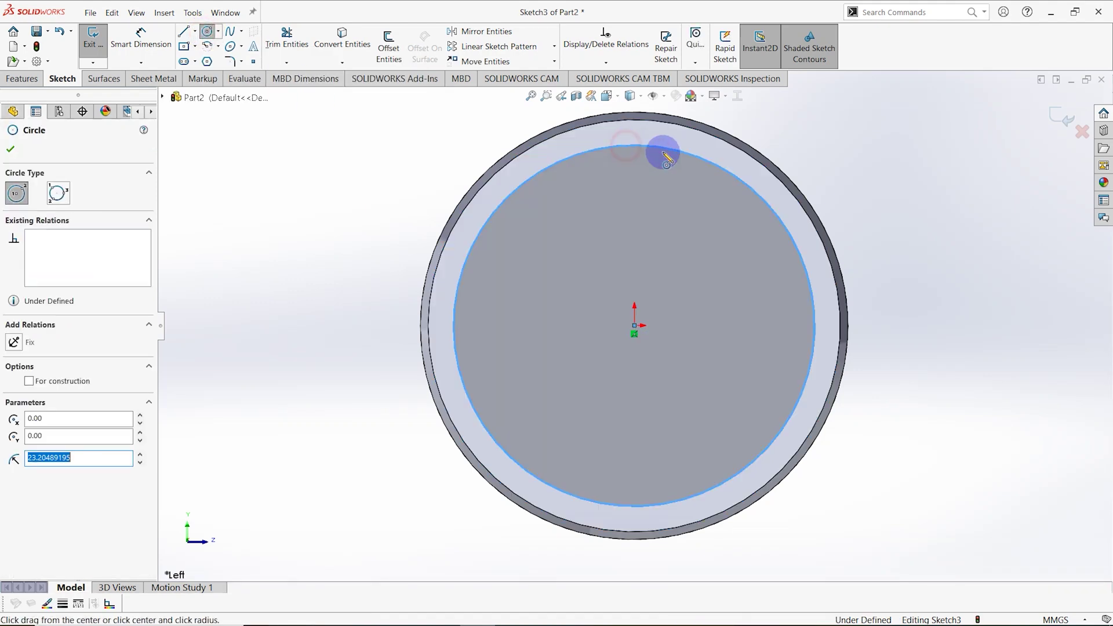
pyautogui.click(12, 151)
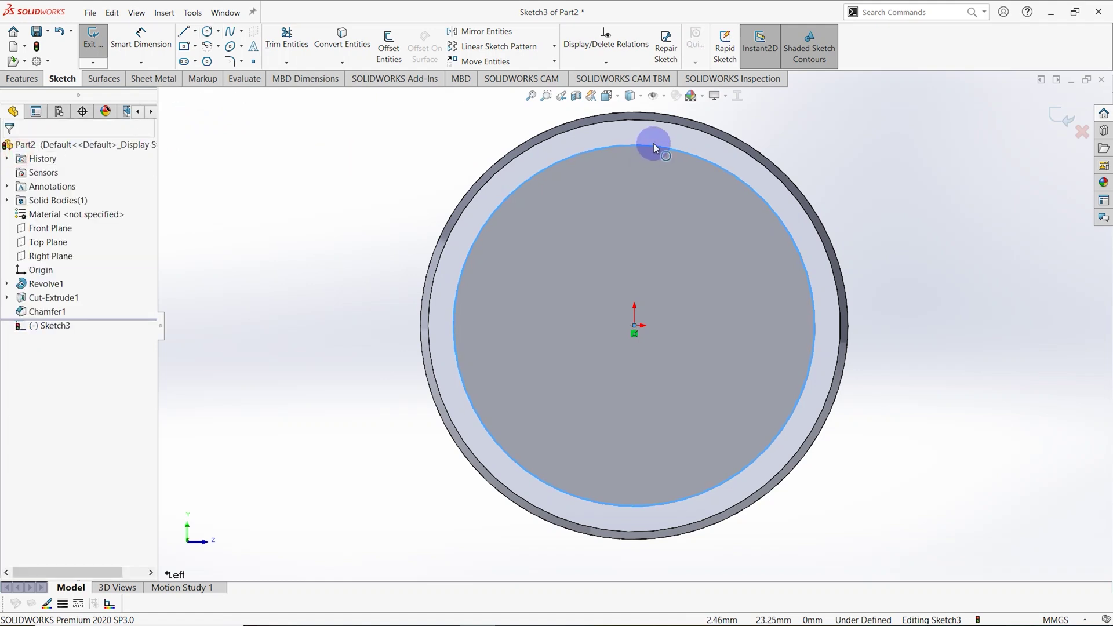
pyautogui.rightClick(649, 146)
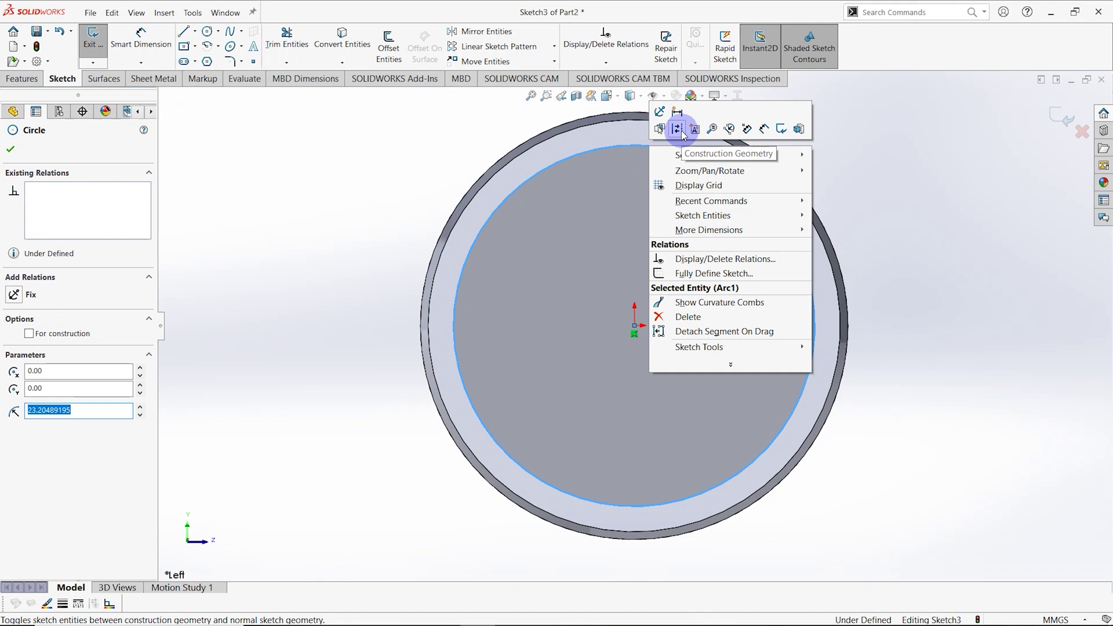
pyautogui.click(681, 131)
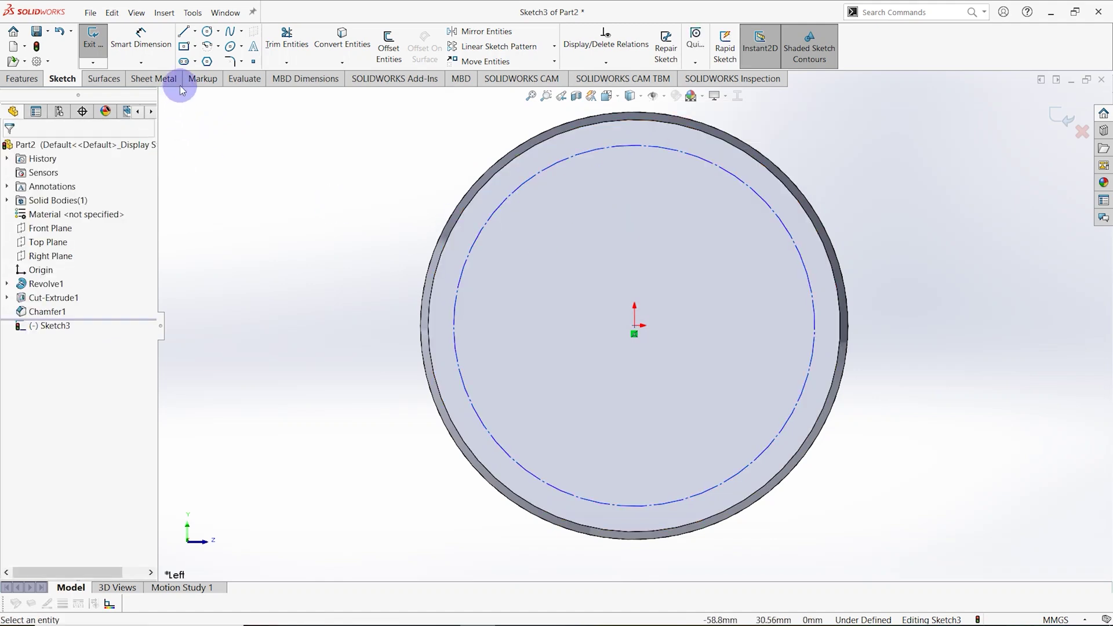
pyautogui.click(144, 41)
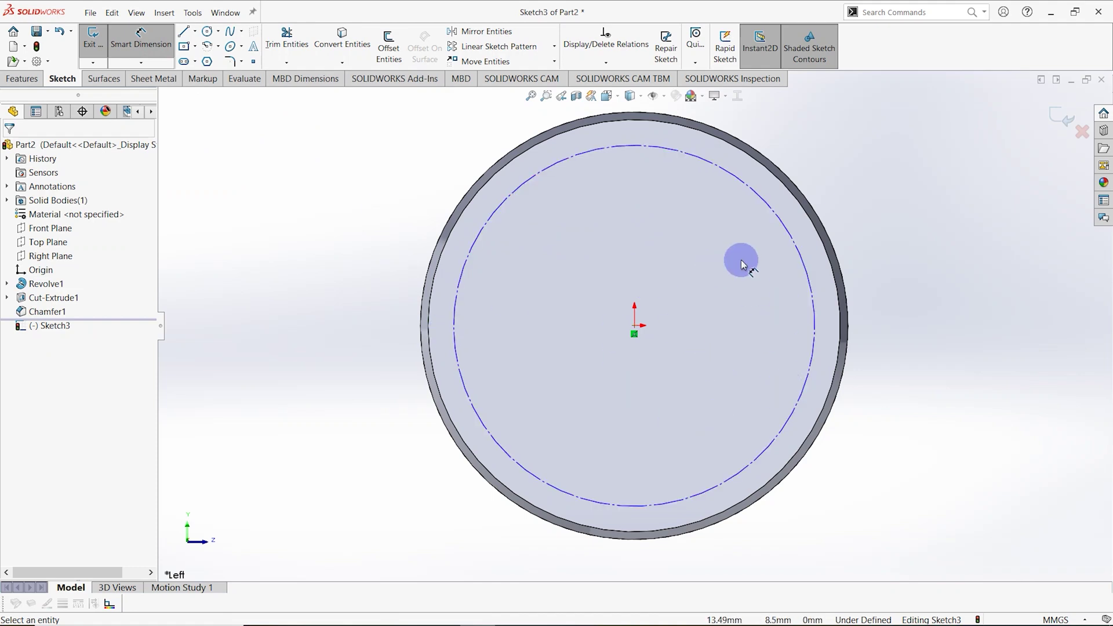
# - Dimension the construction circle to a 46 mm diameter
pyautogui.click(730, 175)
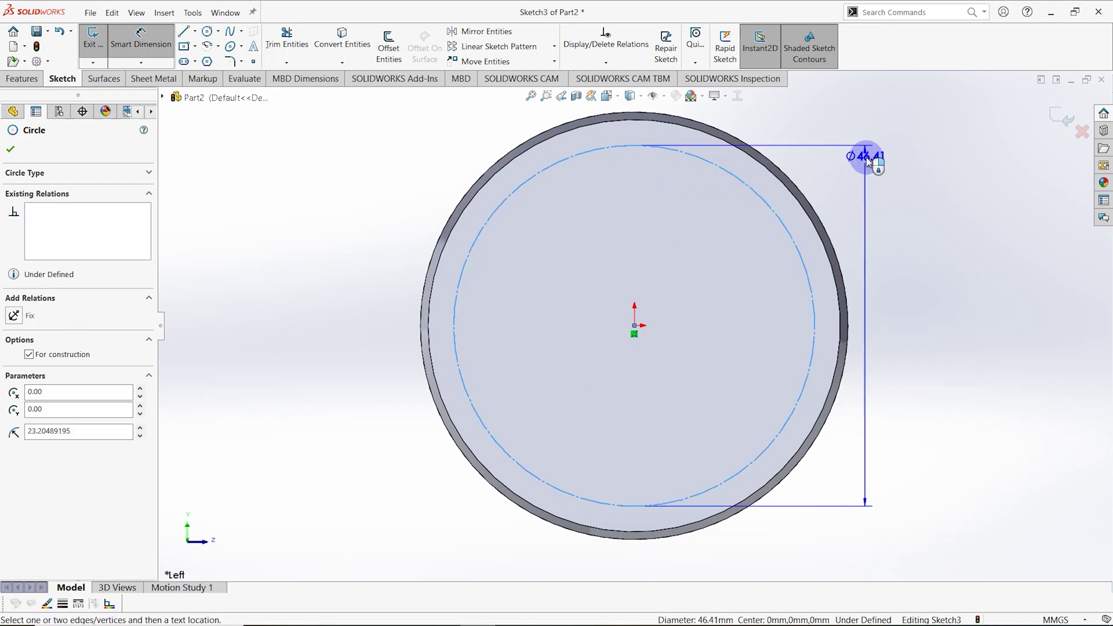
pyautogui.click(874, 174)
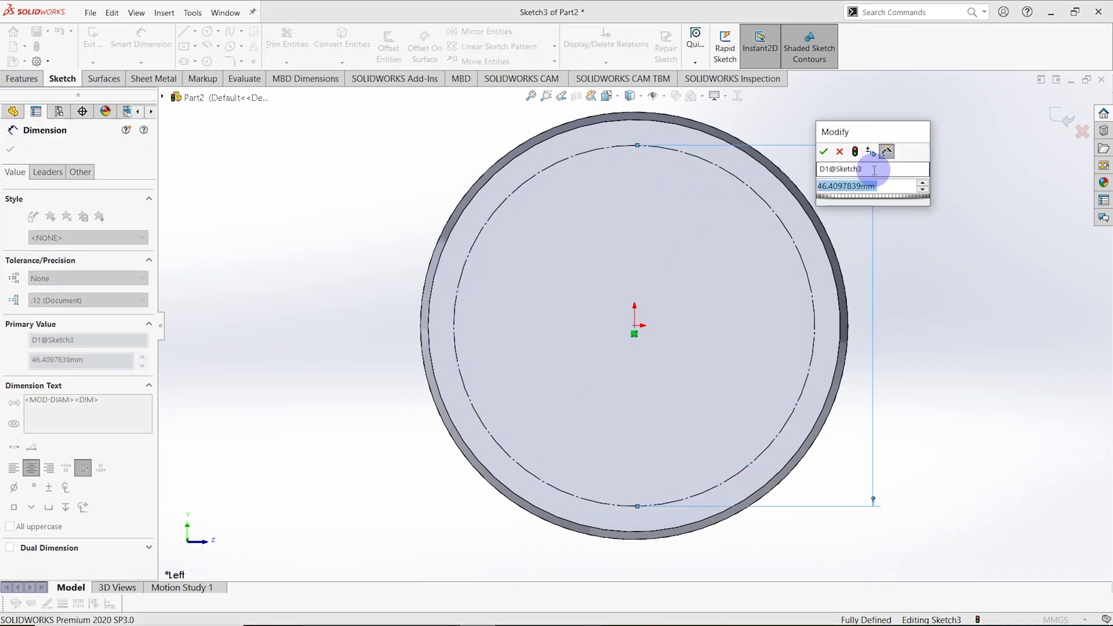
pyautogui.write('46')
pyautogui.press('Return')
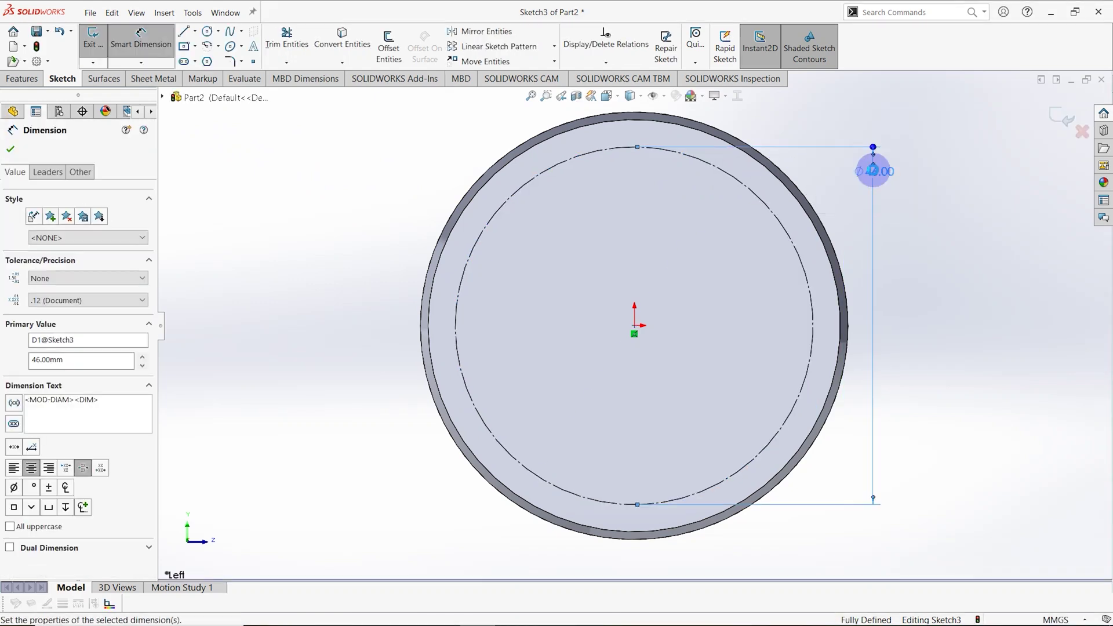
# - Place a sketch point at the top of the circle and exit Sketch3
pyautogui.click(253, 61)
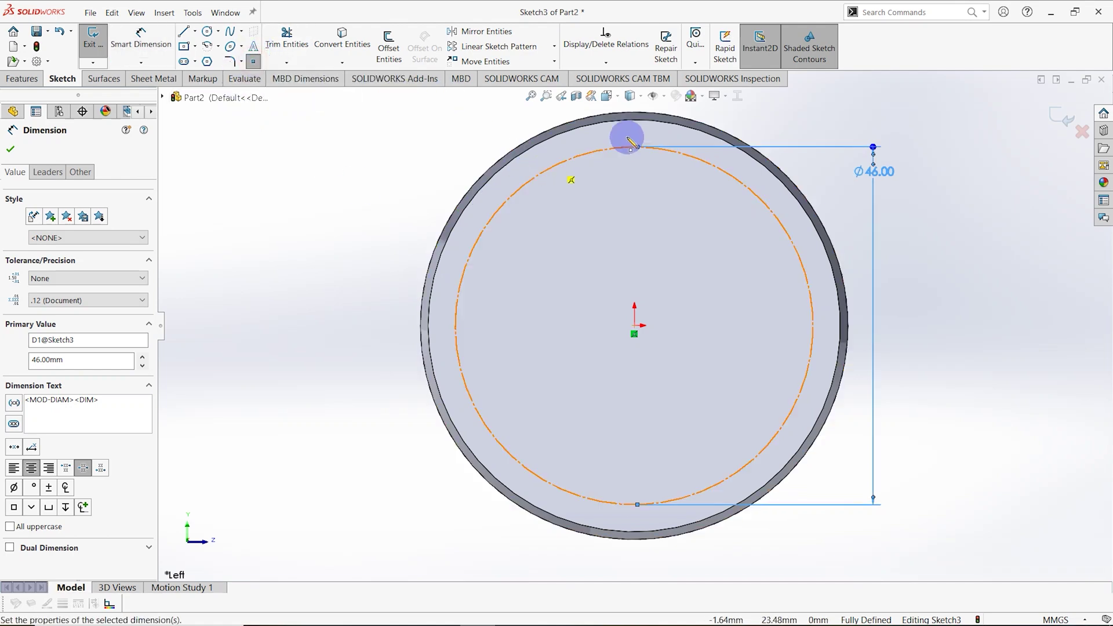
pyautogui.scroll(-2, 637, 150)
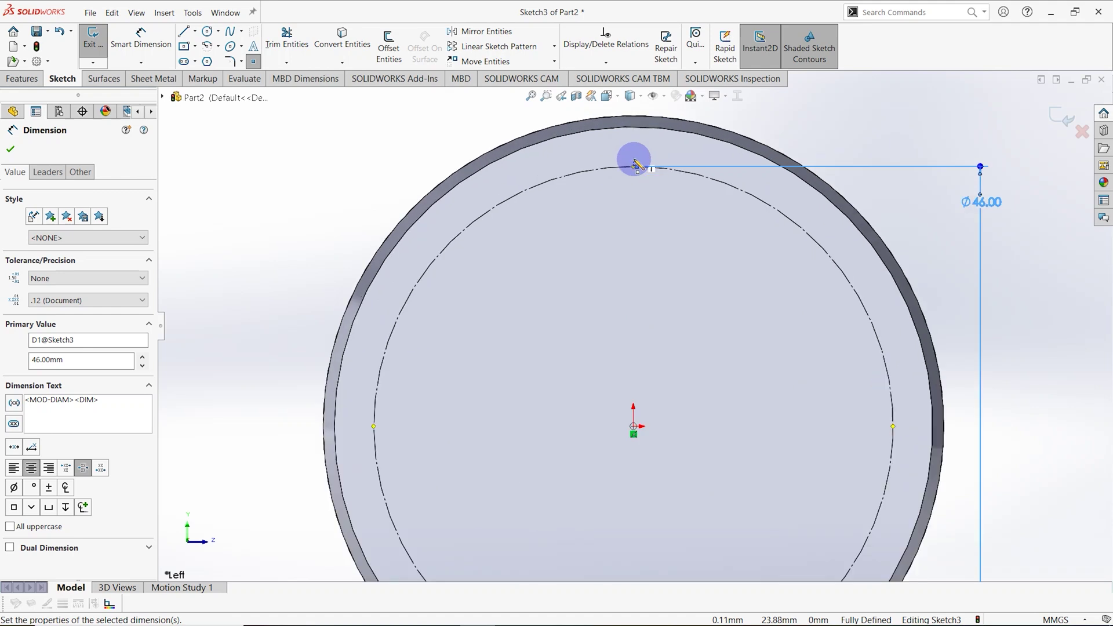
pyautogui.click(632, 167)
pyautogui.scroll(3, 539, 238)
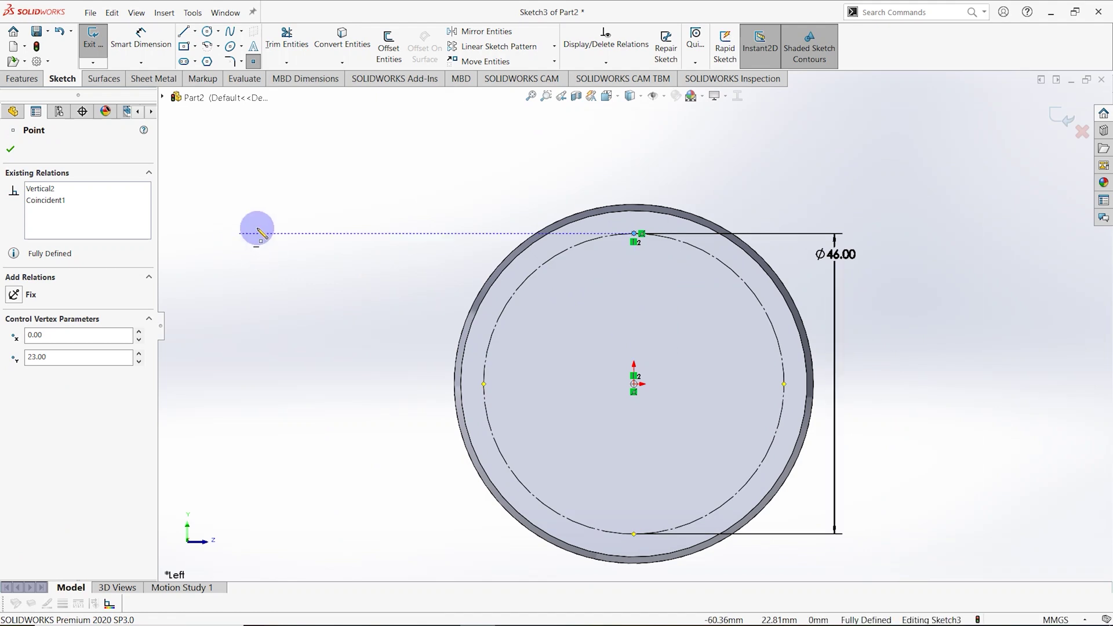
pyautogui.scroll(-1, 670, 333)
pyautogui.scroll(1, 641, 296)
pyautogui.scroll(-2, 641, 354)
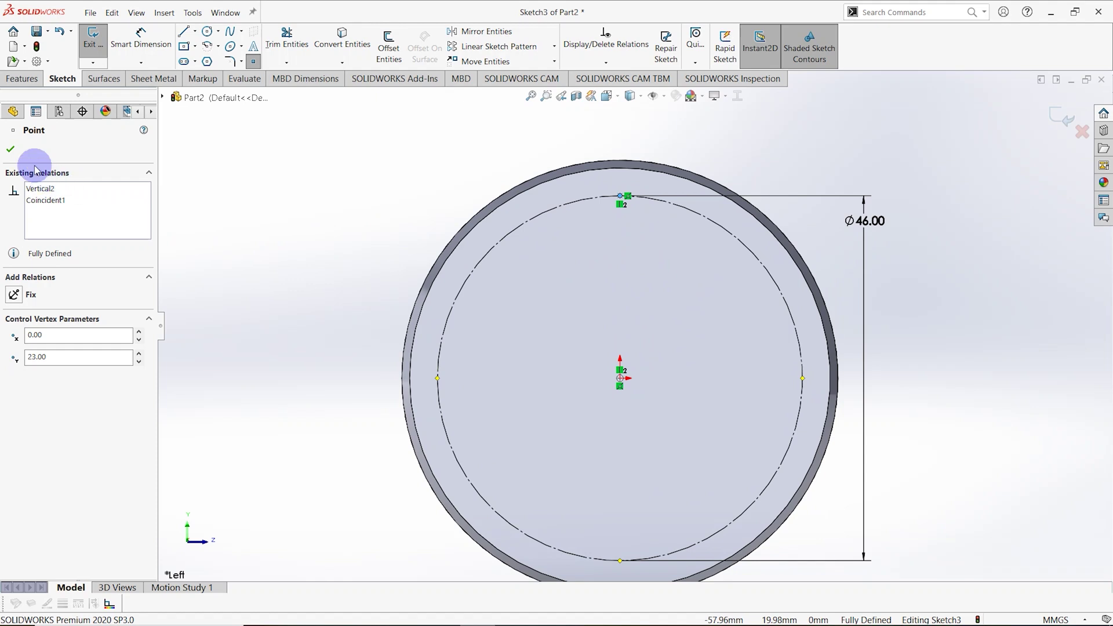
pyautogui.click(12, 152)
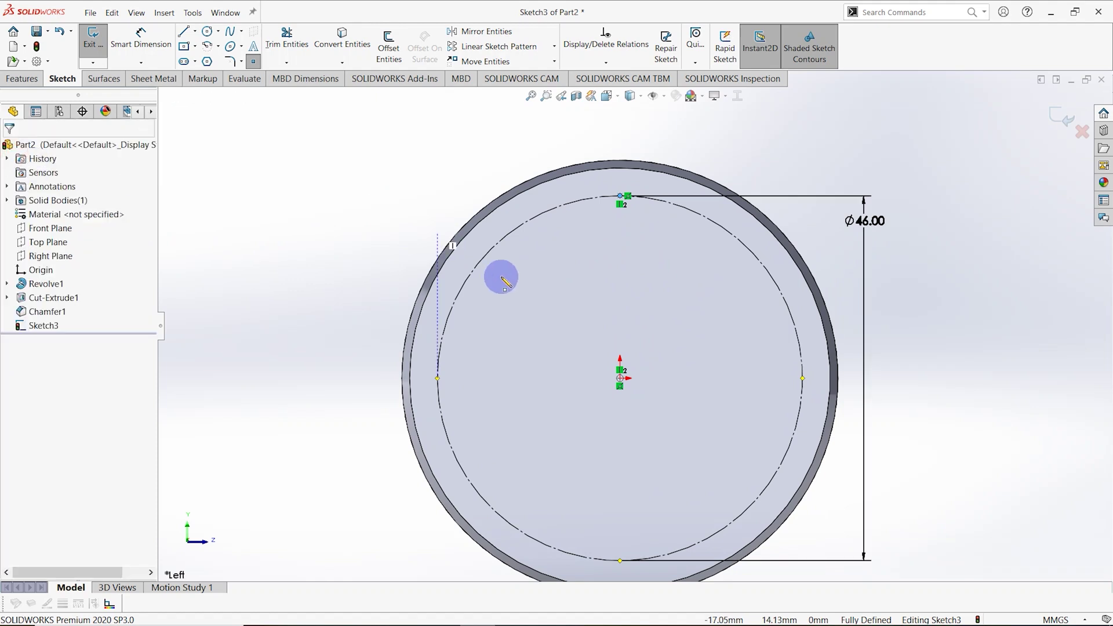
pyautogui.scroll(1, 482, 296)
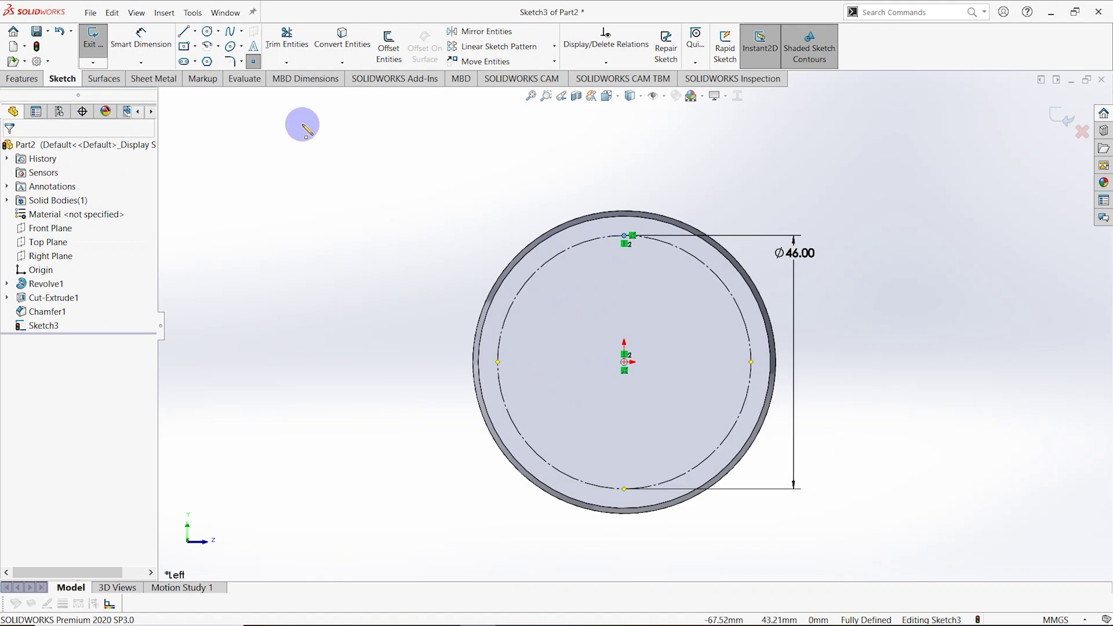
pyautogui.click(1054, 119)
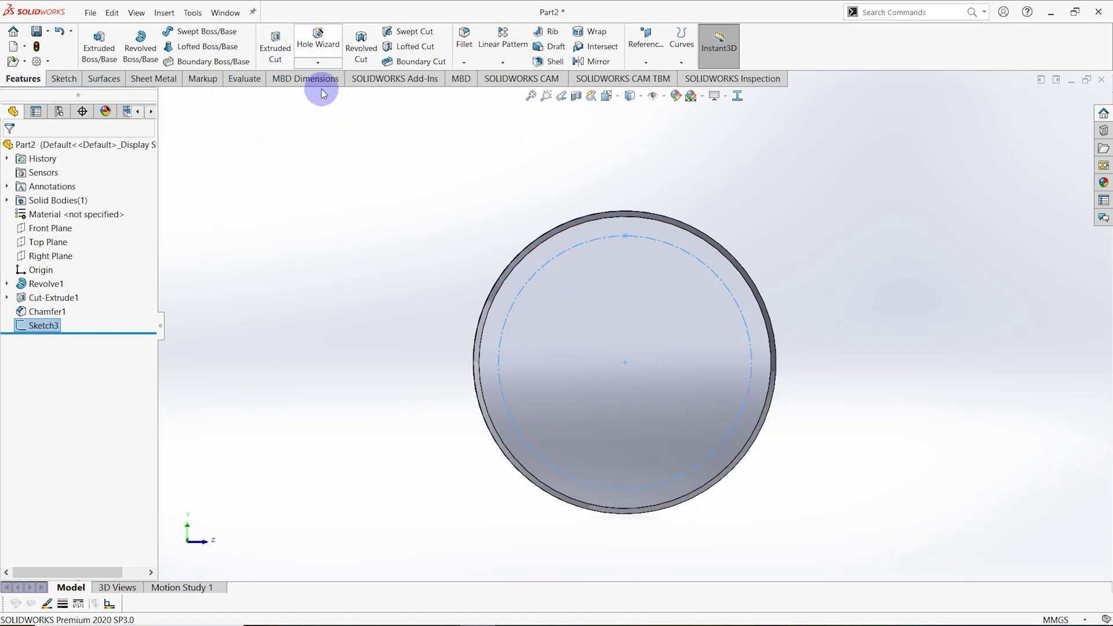
# - Define an ANSI Metric M6 screw-clearance Hole Wizard hole with a Through All end condition
pyautogui.click(312, 38)
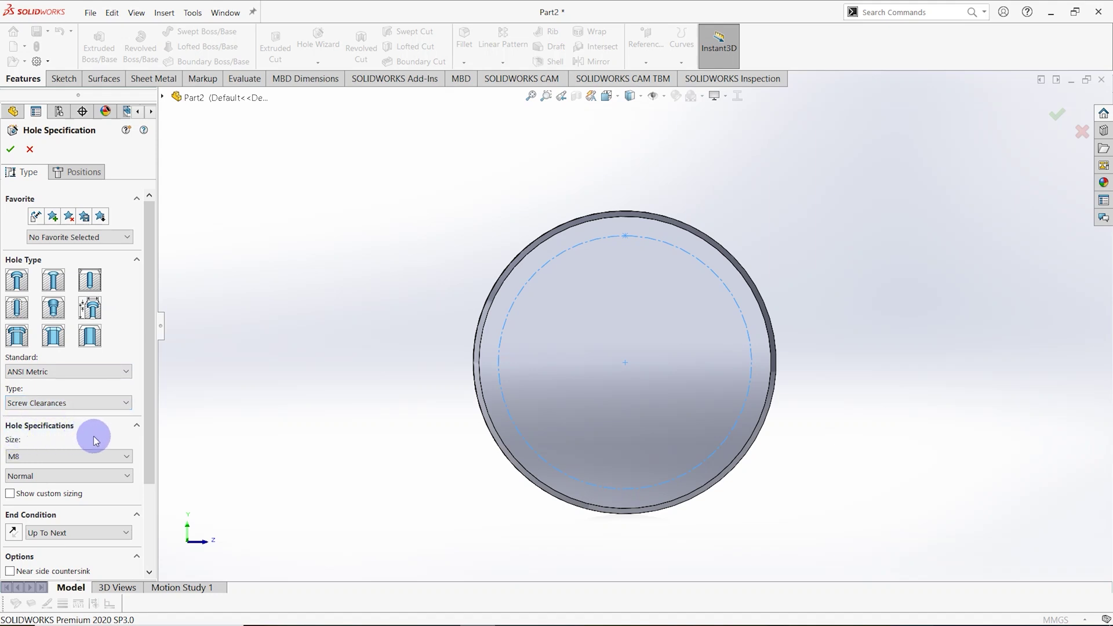
pyautogui.moveTo(152, 451); pyautogui.dragTo(150, 466)
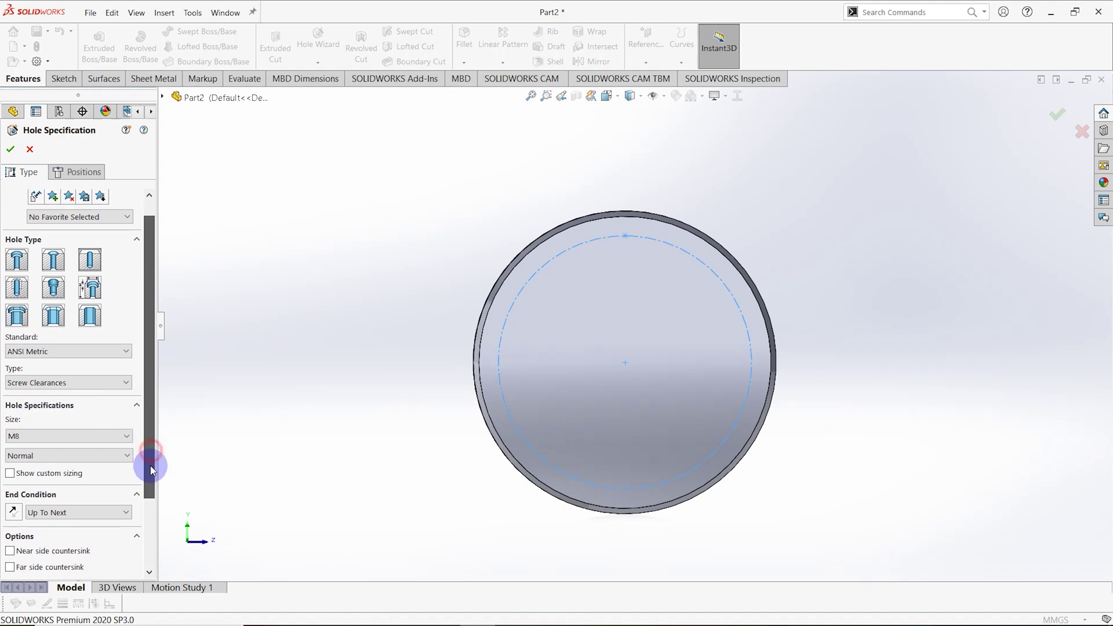
pyautogui.click(127, 438)
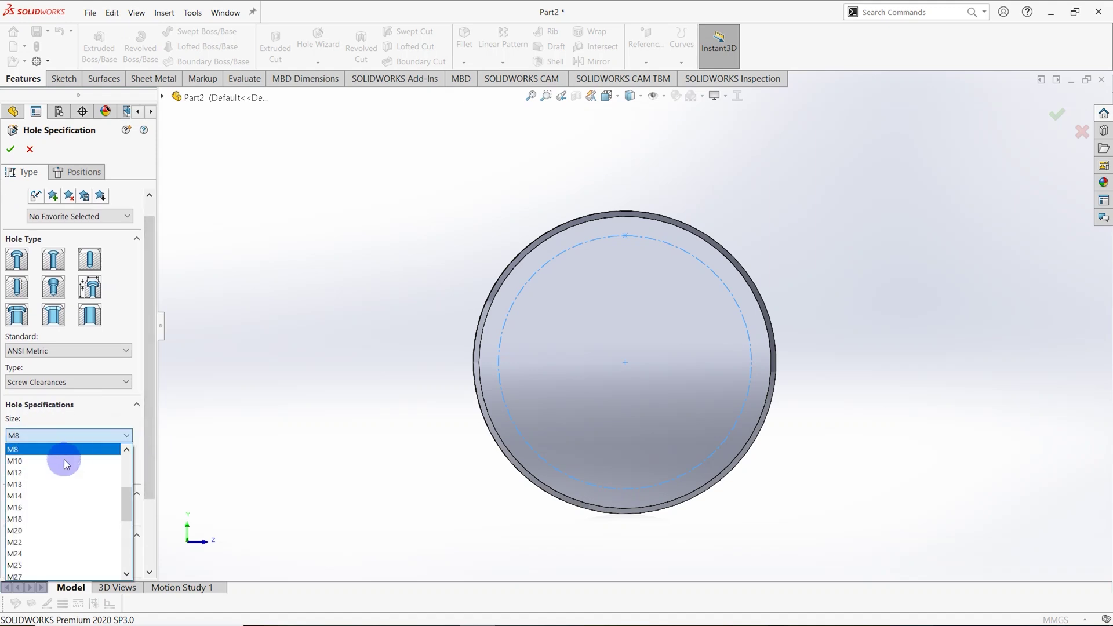
pyautogui.scroll(1, 52, 488)
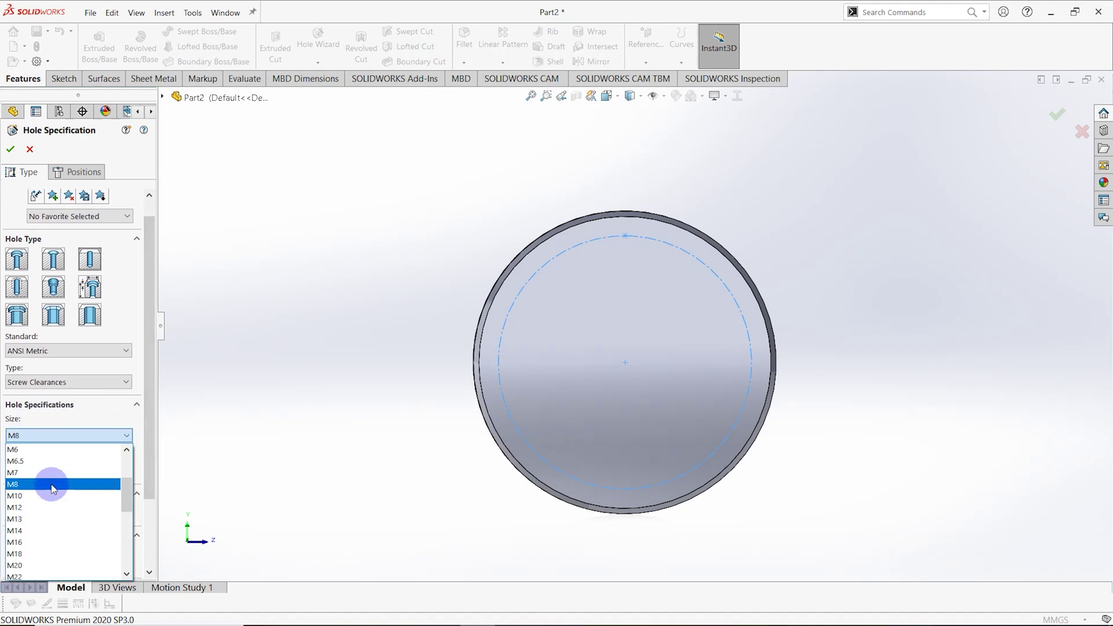
pyautogui.click(13, 450)
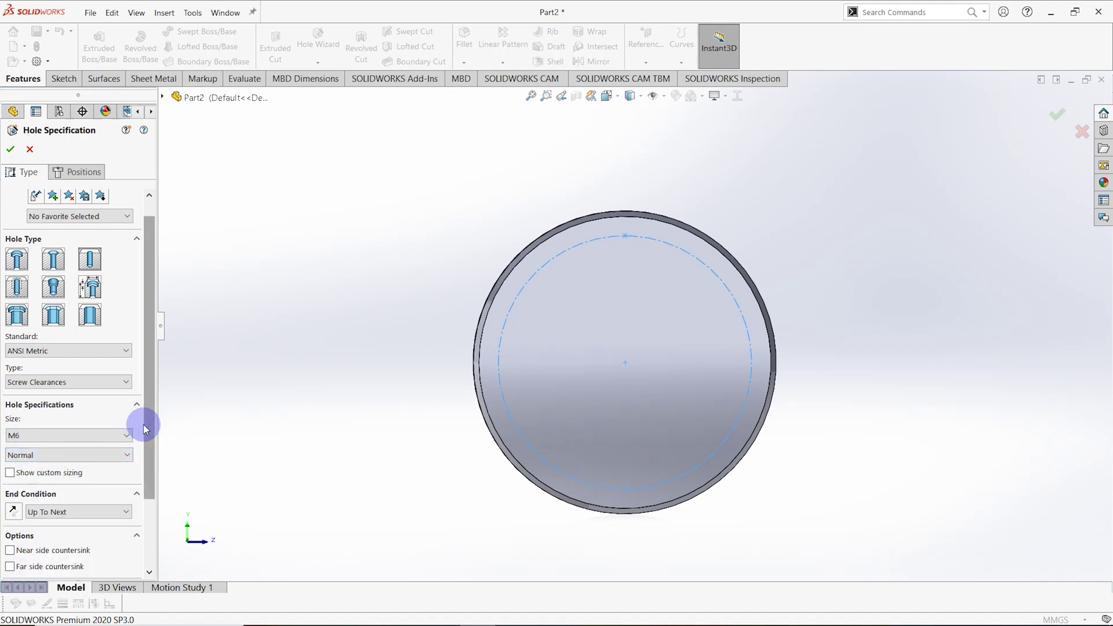
pyautogui.scroll(-1, 145, 428)
pyautogui.click(50, 469)
pyautogui.click(49, 489)
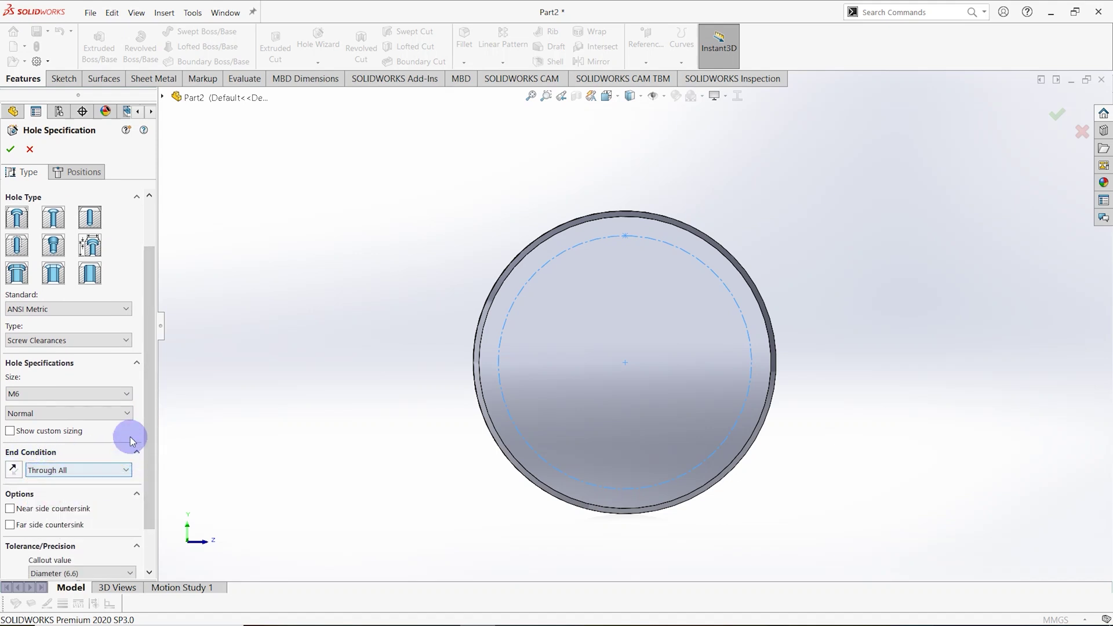
pyautogui.moveTo(149, 404); pyautogui.dragTo(124, 315)
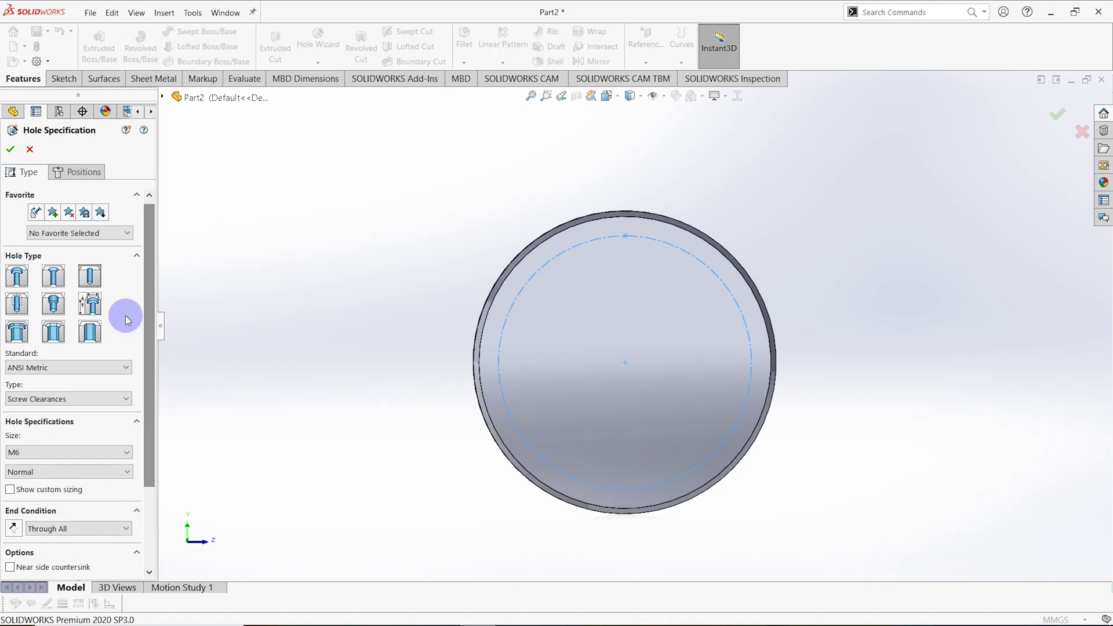
pyautogui.click(77, 173)
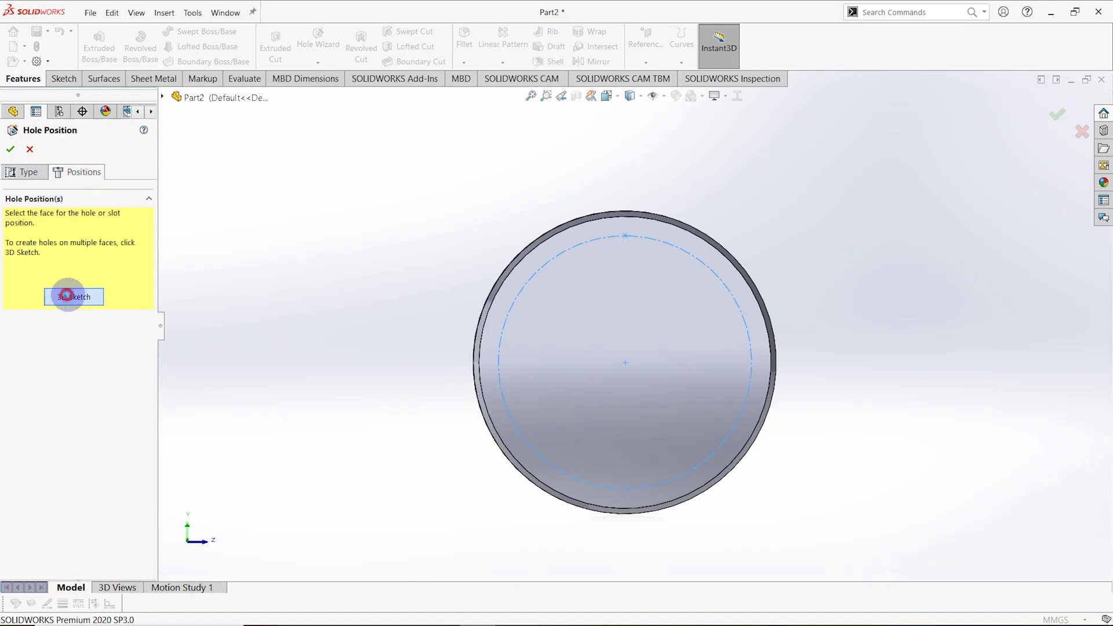
# - Place the M6 clearance hole at the top of the bolt circle, creating M6 Clearance Hole1
pyautogui.click(66, 297)
pyautogui.scroll(-3, 638, 272)
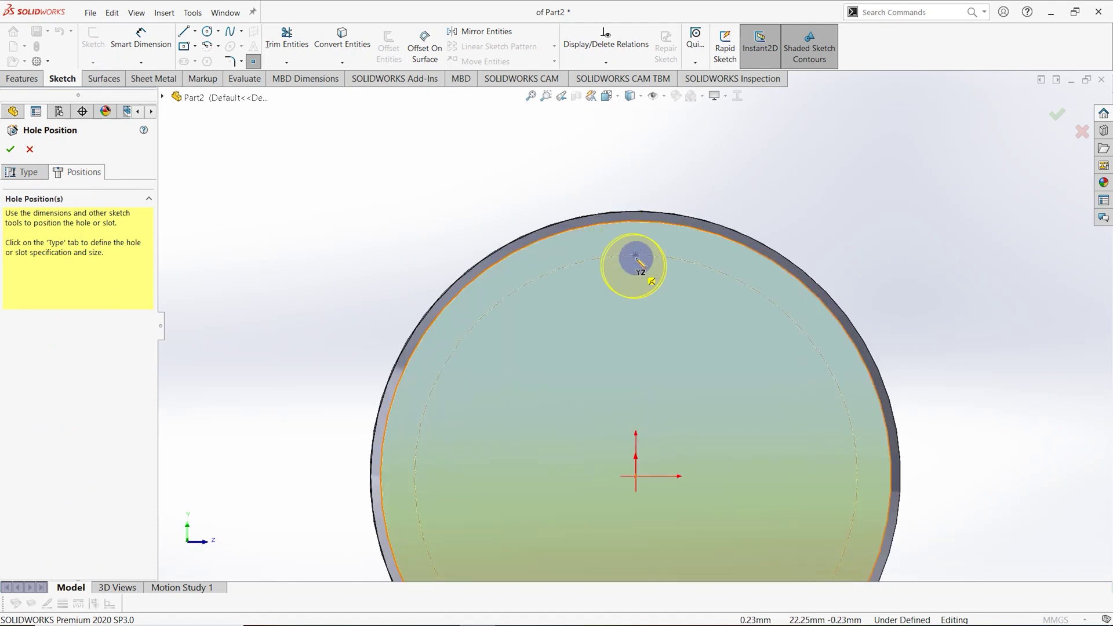
pyautogui.click(638, 258)
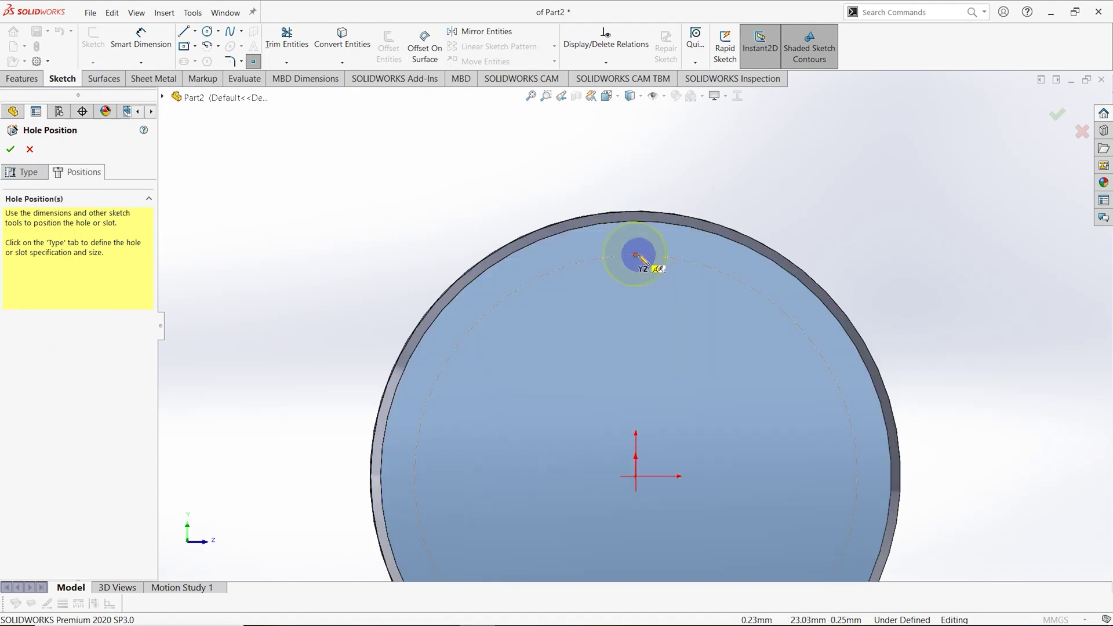
pyautogui.click(632, 343)
pyautogui.moveTo(637, 348); pyautogui.dragTo(641, 360, button='middle')
pyautogui.scroll(3, 638, 348)
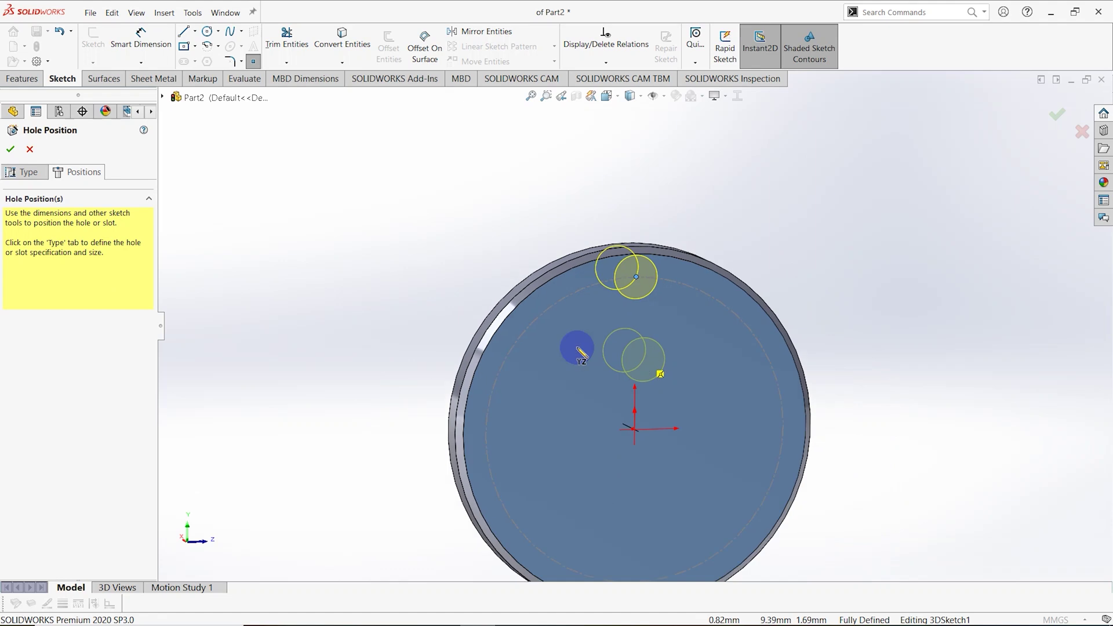
pyautogui.click(11, 150)
pyautogui.moveTo(767, 325); pyautogui.dragTo(356, 223, button='middle')
pyautogui.moveTo(667, 325); pyautogui.dragTo(614, 336, button='middle')
pyautogui.scroll(-3, 646, 311)
pyautogui.scroll(3, 649, 314)
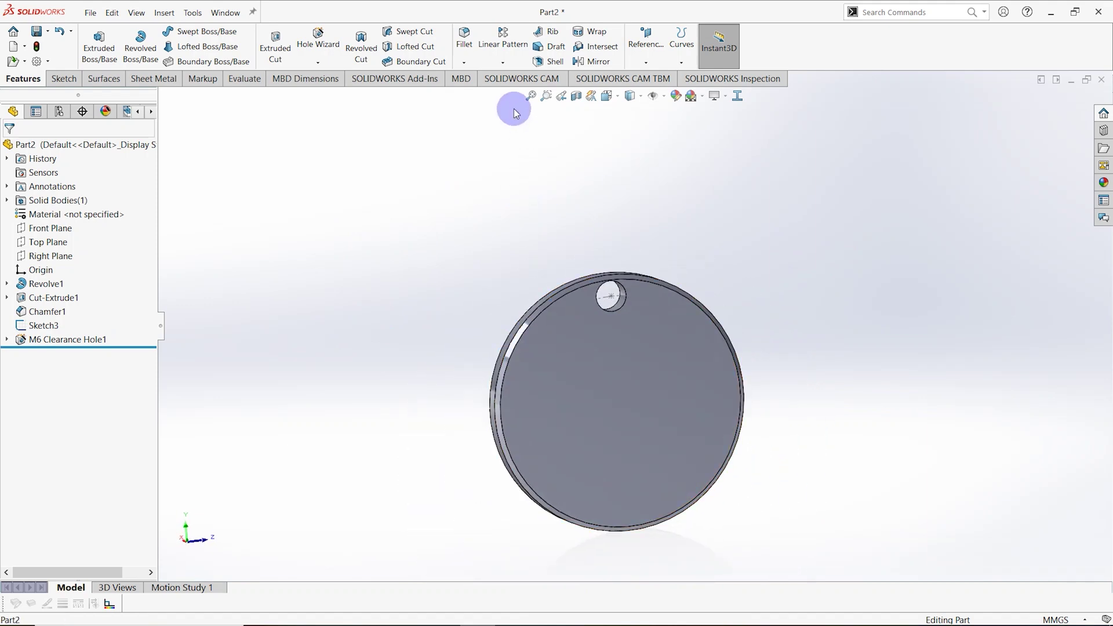
# - Start a circular pattern around the rim edge axis, repeating M6 Clearance Hole1
pyautogui.click(504, 63)
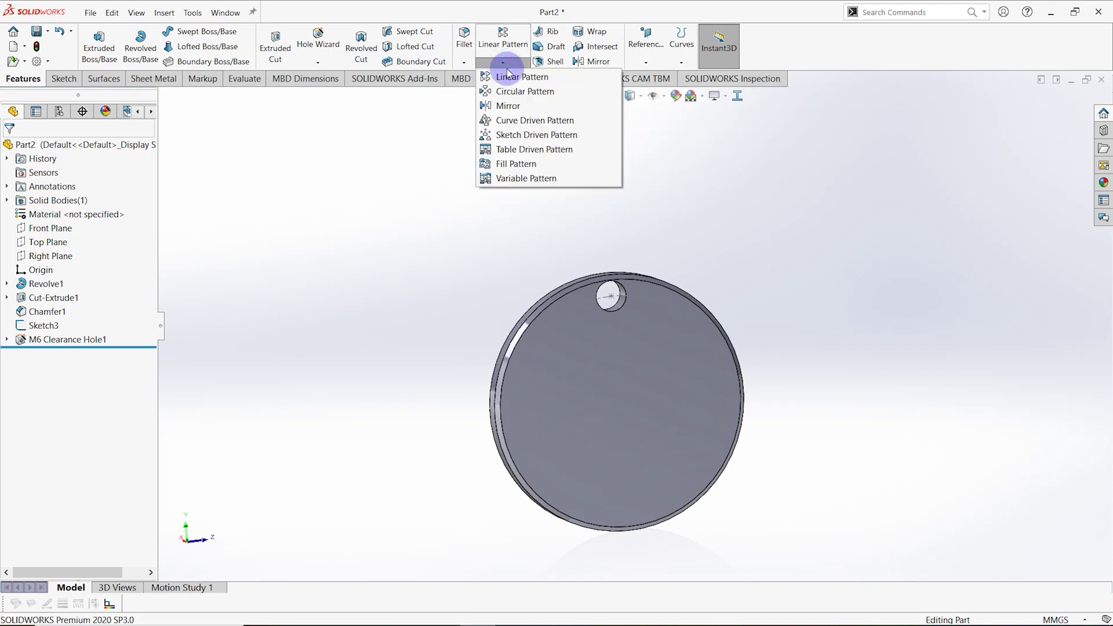
pyautogui.click(510, 91)
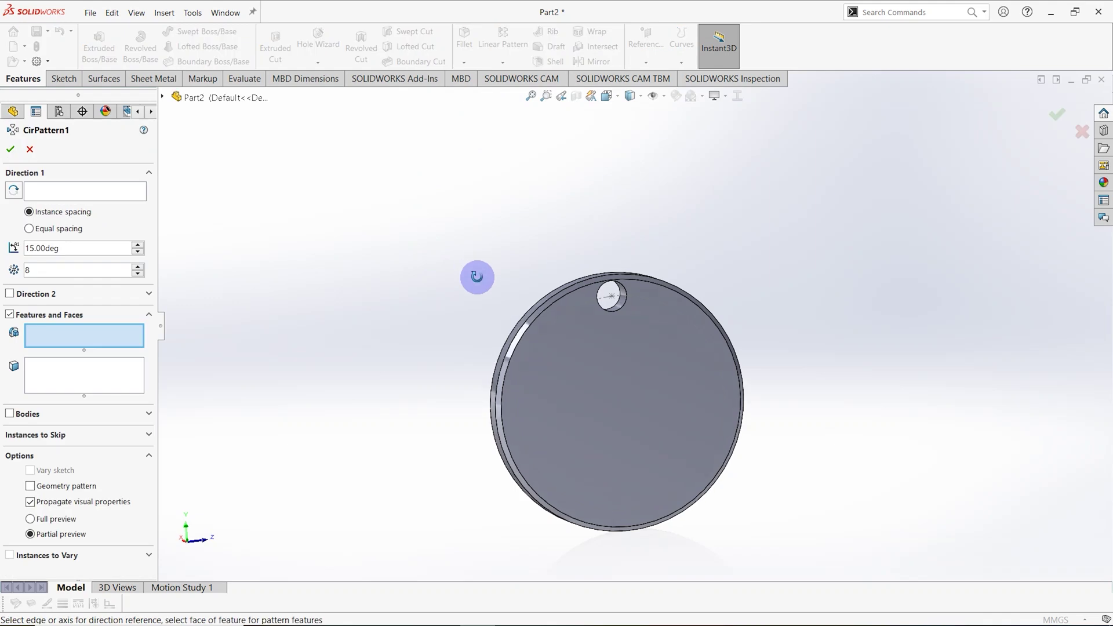
pyautogui.moveTo(477, 277); pyautogui.dragTo(481, 279, button='middle')
pyautogui.click(52, 190)
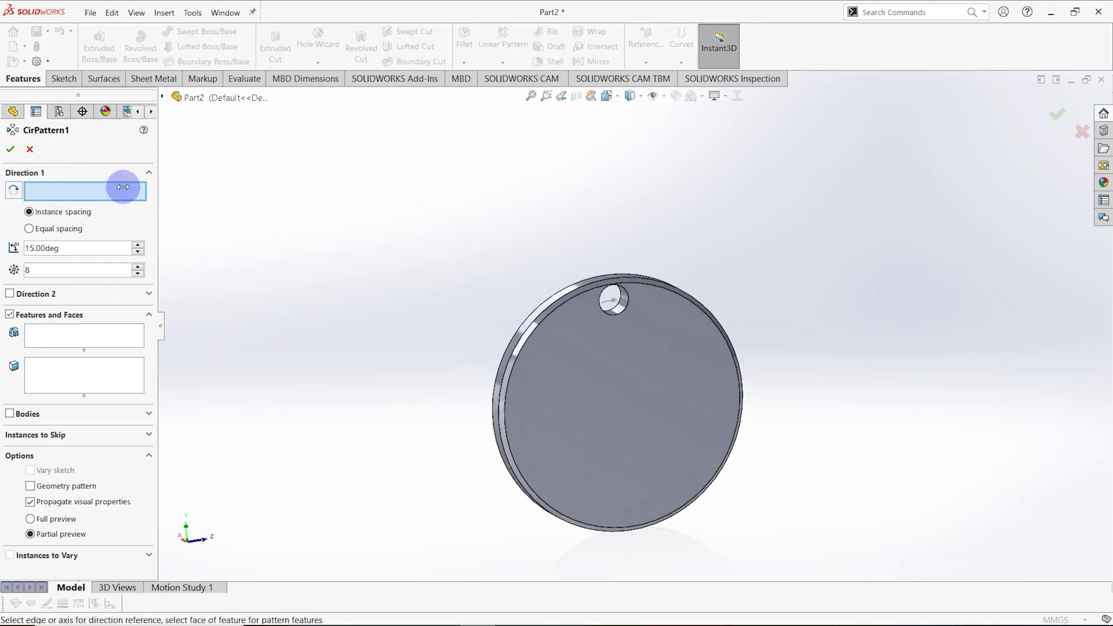
pyautogui.moveTo(616, 302); pyautogui.dragTo(616, 311, button='middle')
pyautogui.scroll(-4, 582, 311)
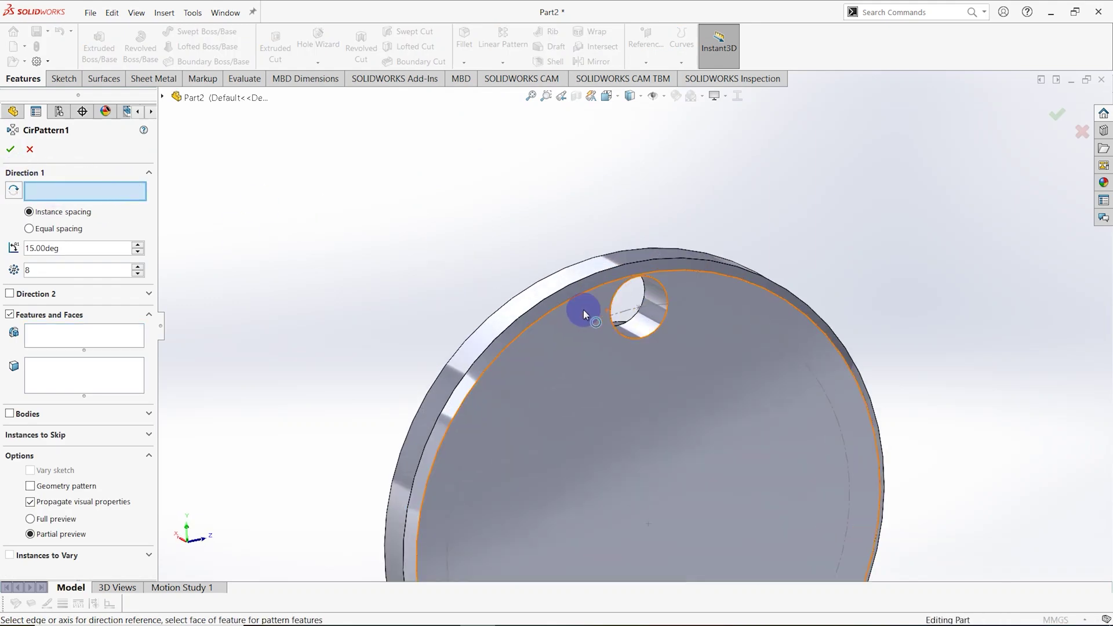
pyautogui.click(583, 276)
pyautogui.scroll(3, 567, 329)
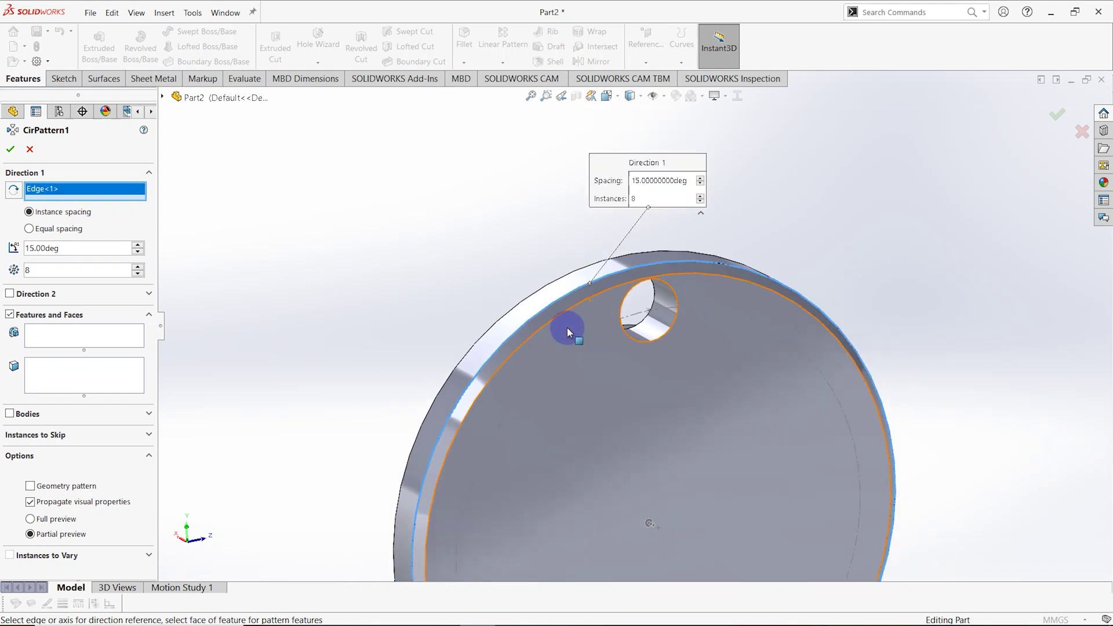
pyautogui.click(80, 341)
pyautogui.scroll(-2, 589, 361)
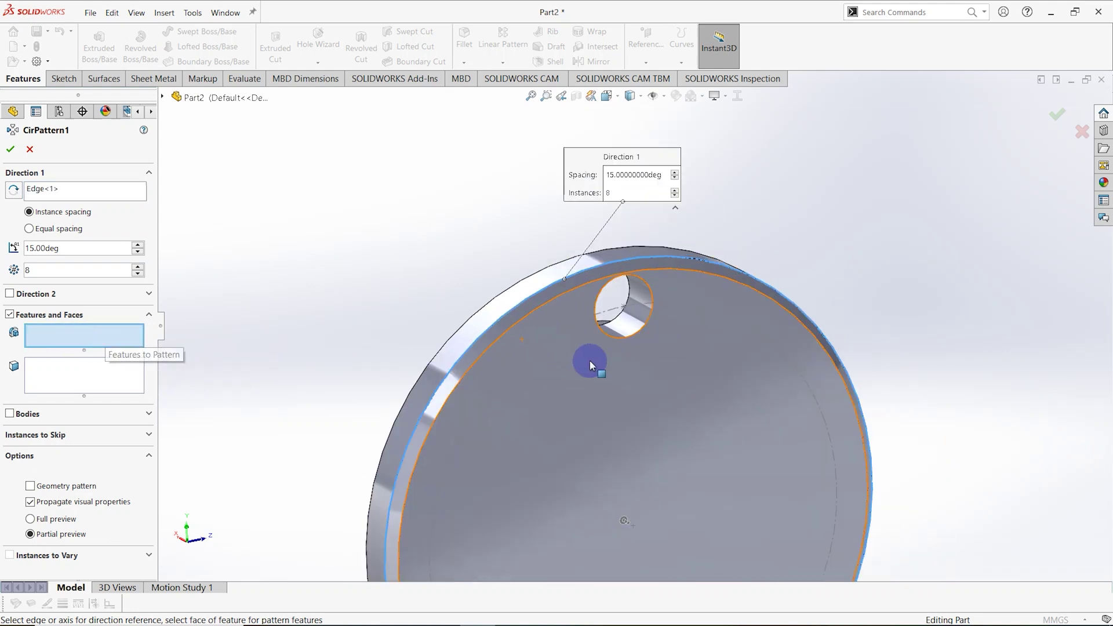
pyautogui.click(632, 332)
pyautogui.scroll(3, 618, 452)
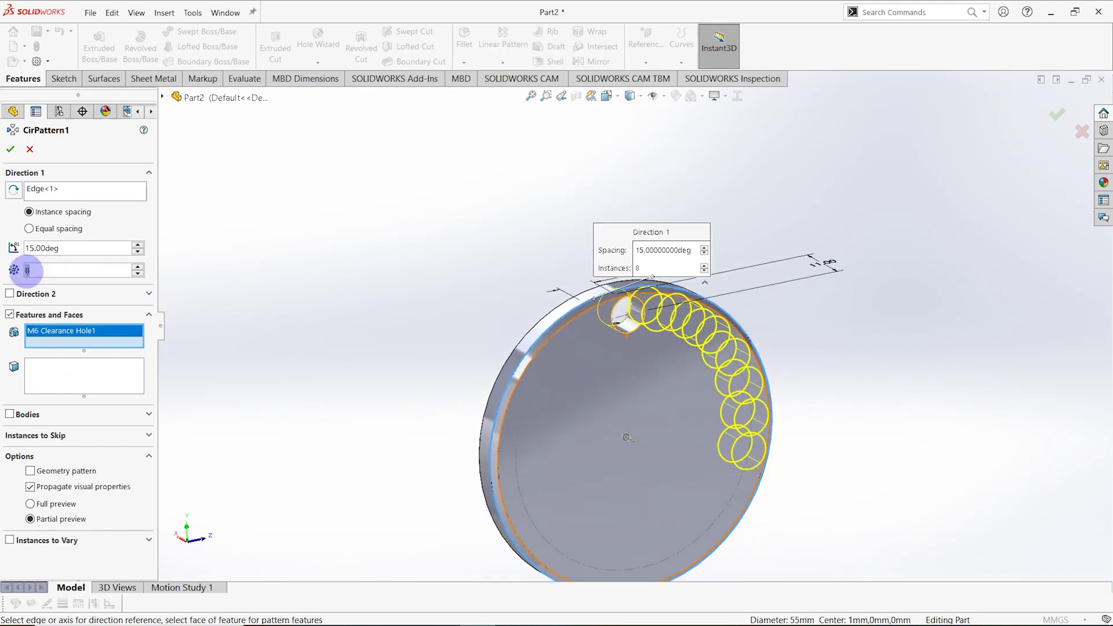
# - Give the pattern 6 equally spaced instances over 360° and accept CirPattern1
pyautogui.write('6')
pyautogui.press('Return')
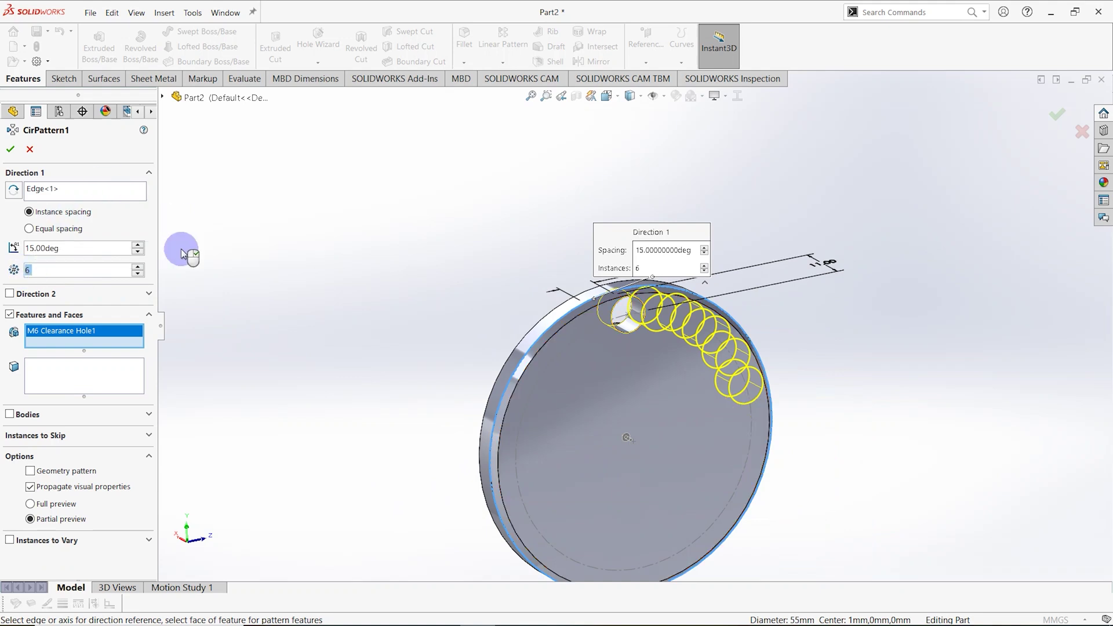
pyautogui.click(30, 229)
pyautogui.moveTo(481, 435); pyautogui.dragTo(587, 358, button='middle')
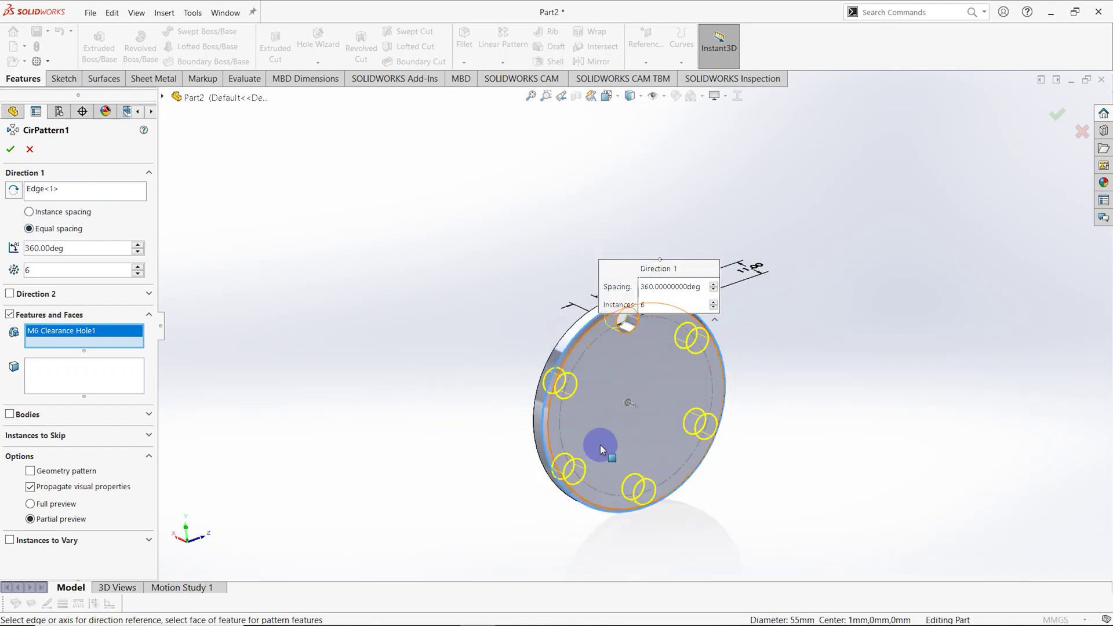
pyautogui.scroll(-5, 599, 418)
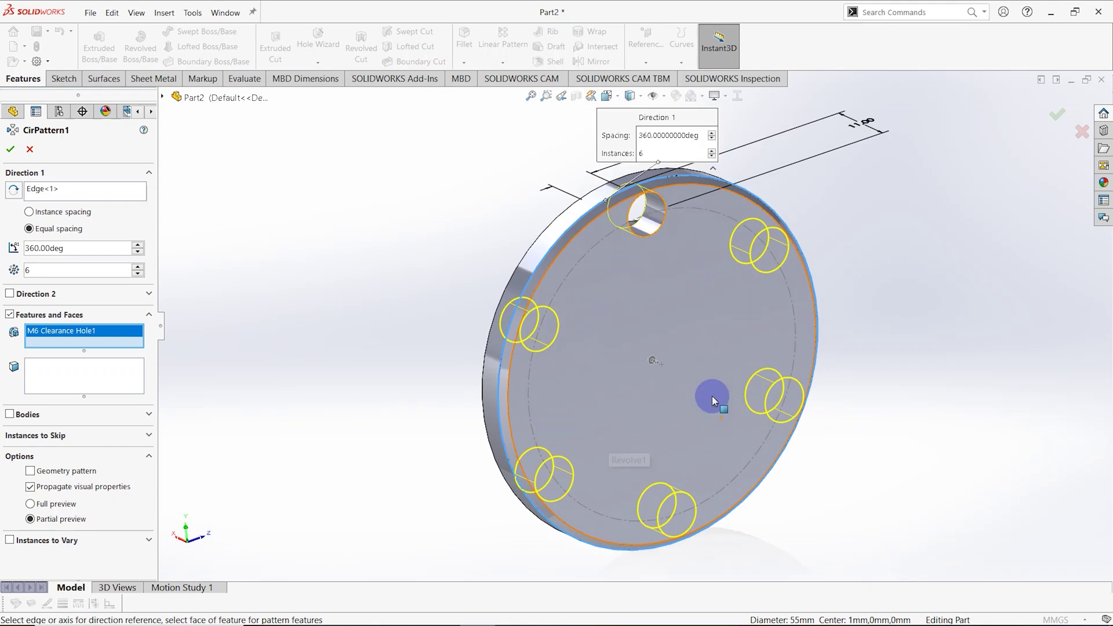
pyautogui.click(11, 150)
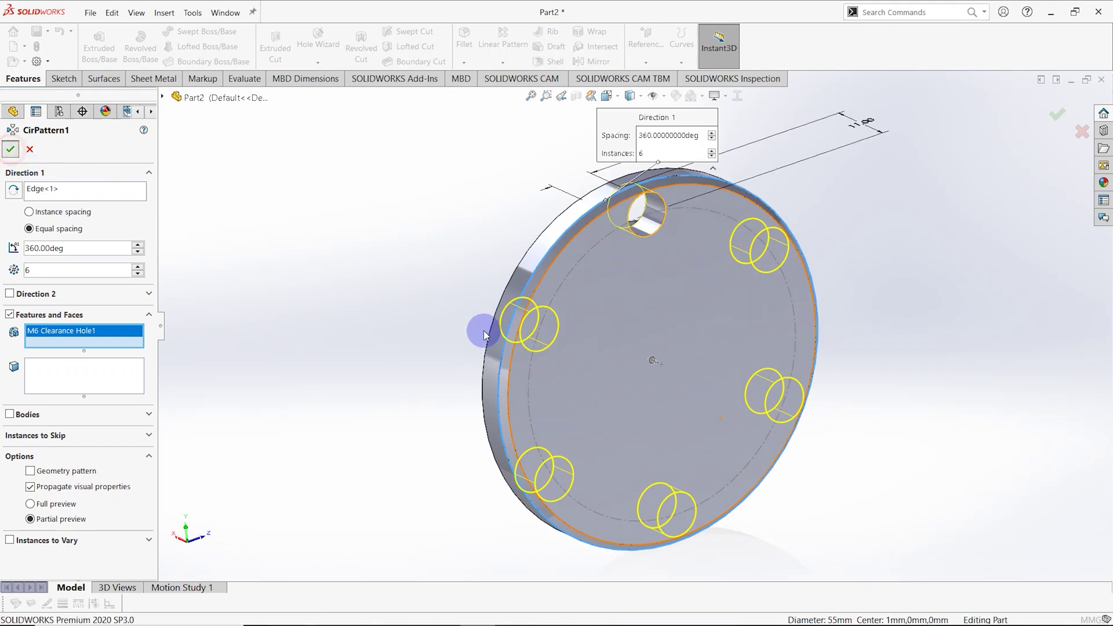
pyautogui.moveTo(398, 302)
pyautogui.mouseDown(button='middle')
pyautogui.moveTo(373, 281)
pyautogui.moveTo(557, 263)
pyautogui.moveTo(670, 356)
pyautogui.moveTo(497, 393)
pyautogui.moveTo(579, 204)
pyautogui.moveTo(566, 241)
pyautogui.moveTo(651, 241)
pyautogui.moveTo(756, 203)
pyautogui.moveTo(766, 268)
pyautogui.moveTo(808, 269)
pyautogui.moveTo(866, 205)
pyautogui.moveTo(989, 284)
pyautogui.moveTo(947, 233)
pyautogui.moveTo(872, 194)
pyautogui.moveTo(780, 320)
pyautogui.moveTo(817, 333)
pyautogui.moveTo(790, 289)
pyautogui.moveTo(689, 229)
pyautogui.moveTo(688, 176)
pyautogui.mouseUp(button='middle')
# - Colour the whole flange light green and orbit around it to inspect hub and holes
pyautogui.rightClick(597, 201)
pyautogui.click(624, 185)
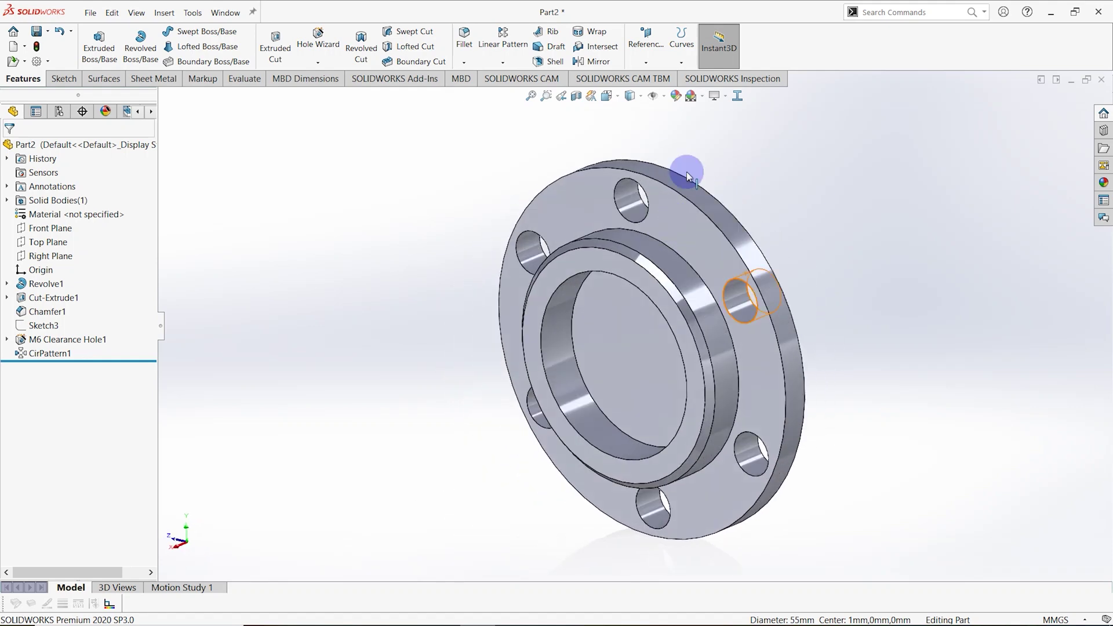
pyautogui.click(676, 97)
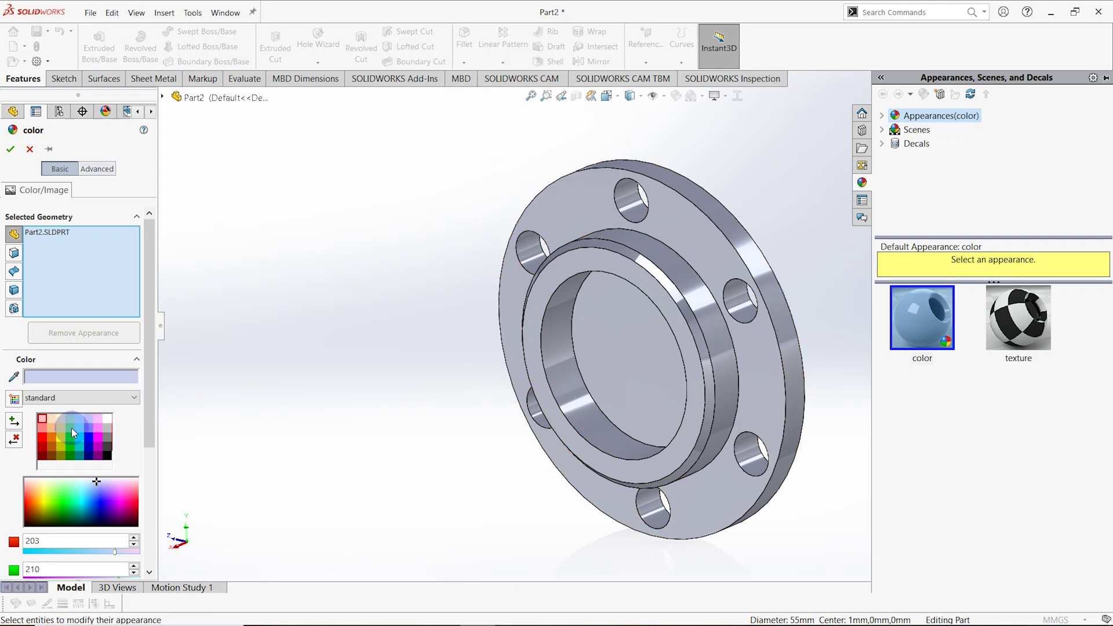
pyautogui.click(70, 428)
pyautogui.moveTo(357, 316); pyautogui.dragTo(624, 313, button='middle')
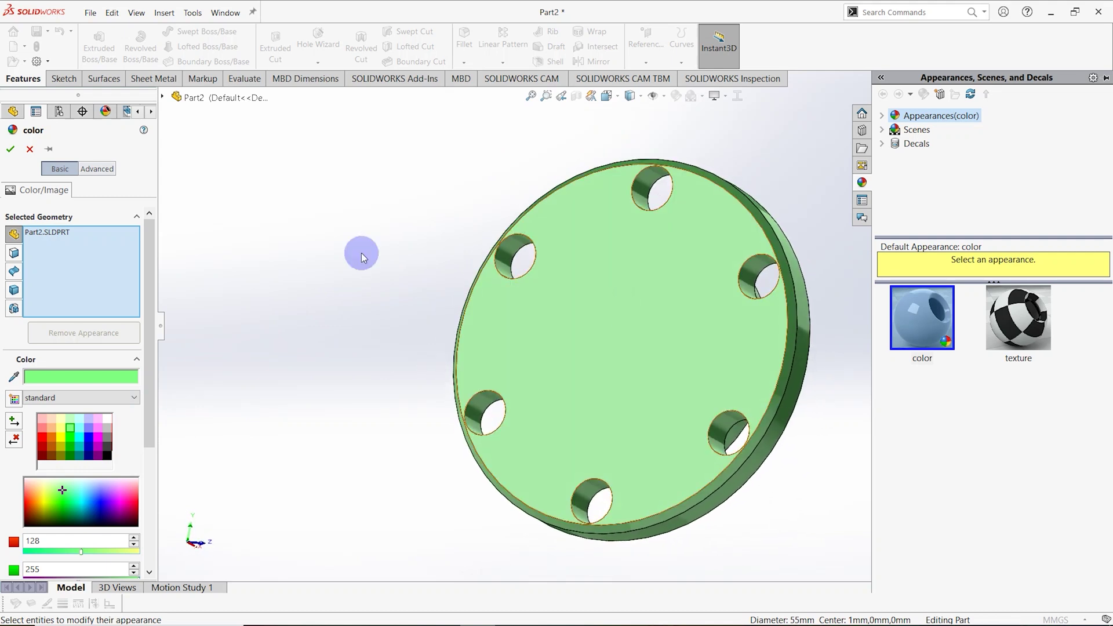
pyautogui.click(11, 149)
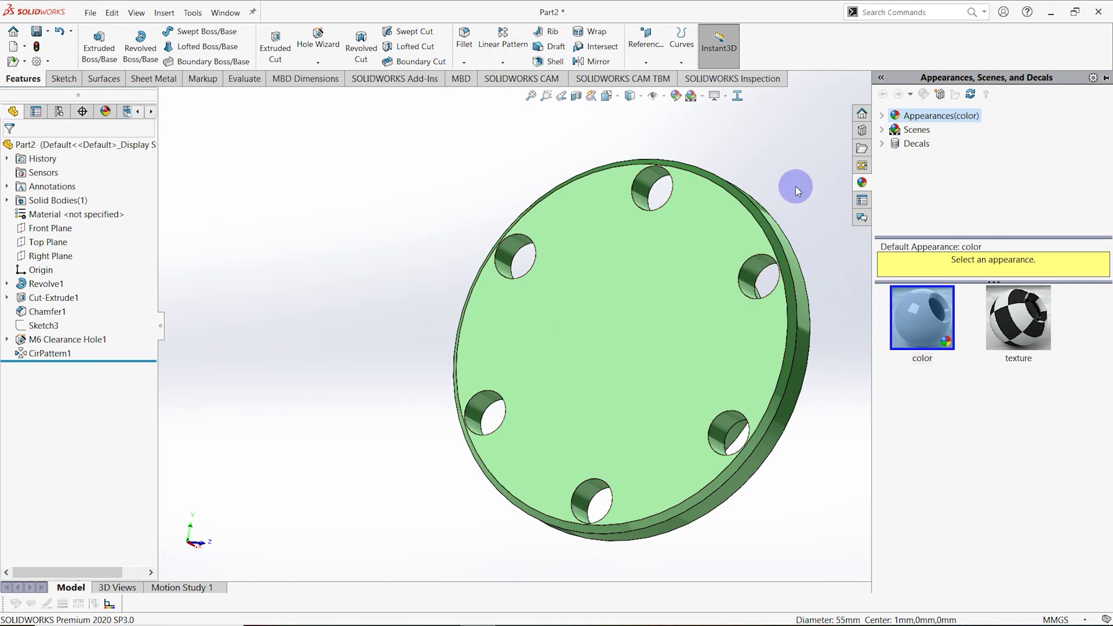
pyautogui.click(797, 191)
pyautogui.moveTo(810, 256); pyautogui.dragTo(708, 281, button='middle')
pyautogui.moveTo(702, 286); pyautogui.dragTo(437, 281, button='middle')
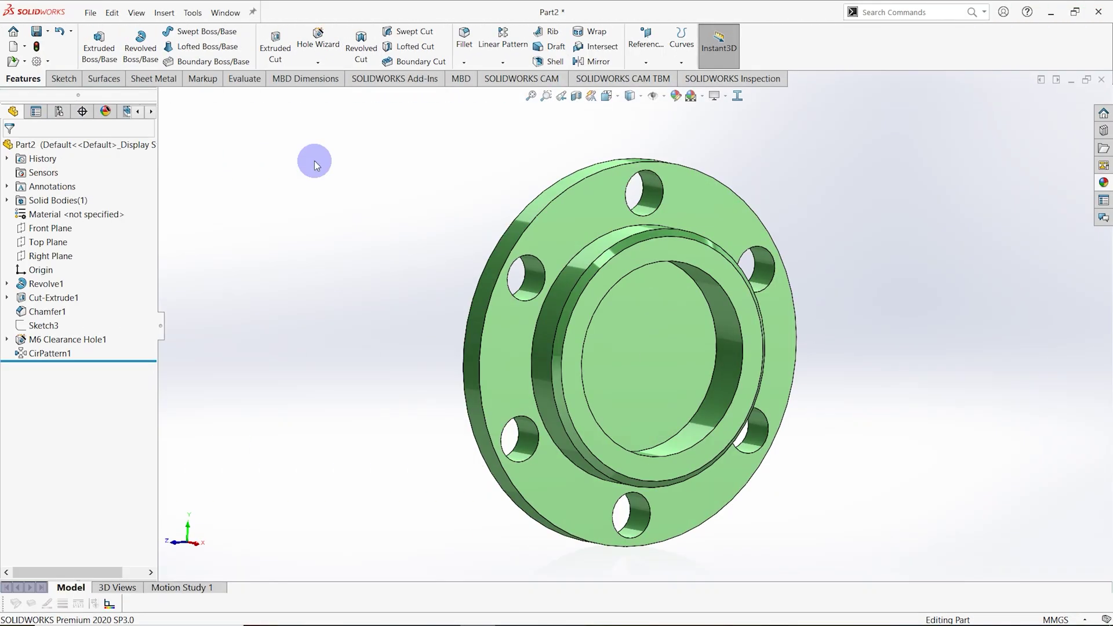
# - Create a new part and begin a sketch on the Front Plane
pyautogui.click(13, 46)
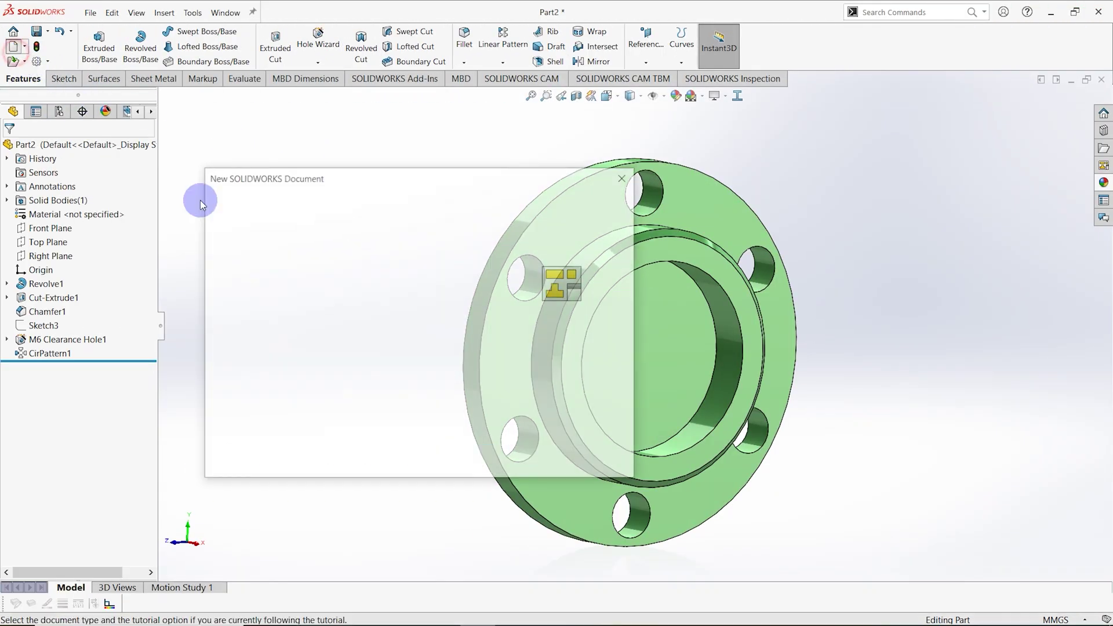
pyautogui.click(284, 297)
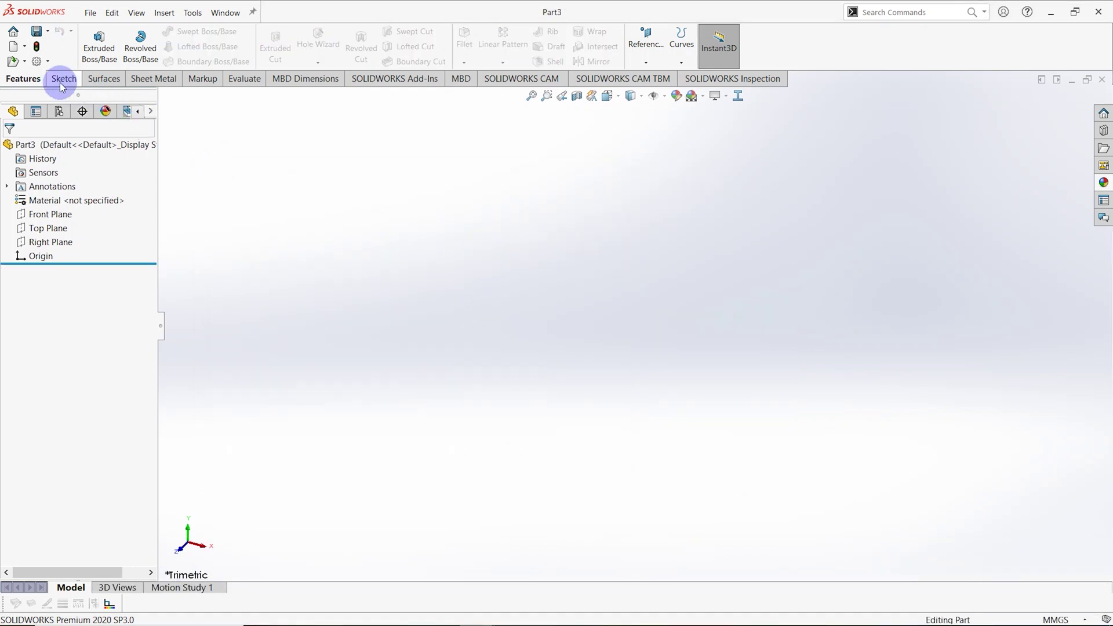
pyautogui.click(52, 215)
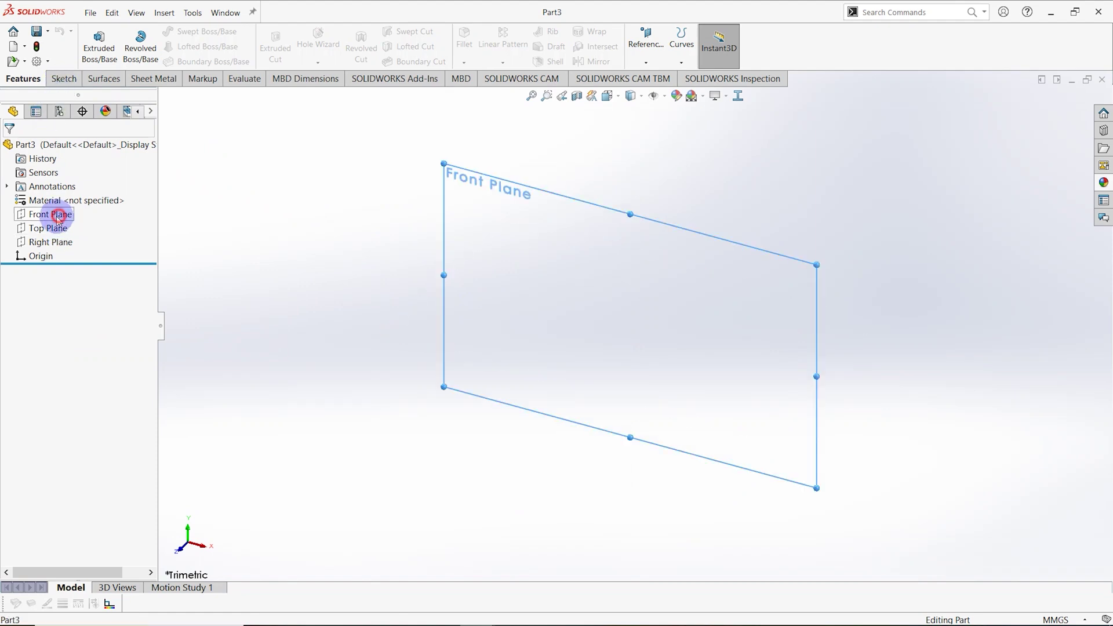
pyautogui.rightClick(74, 219)
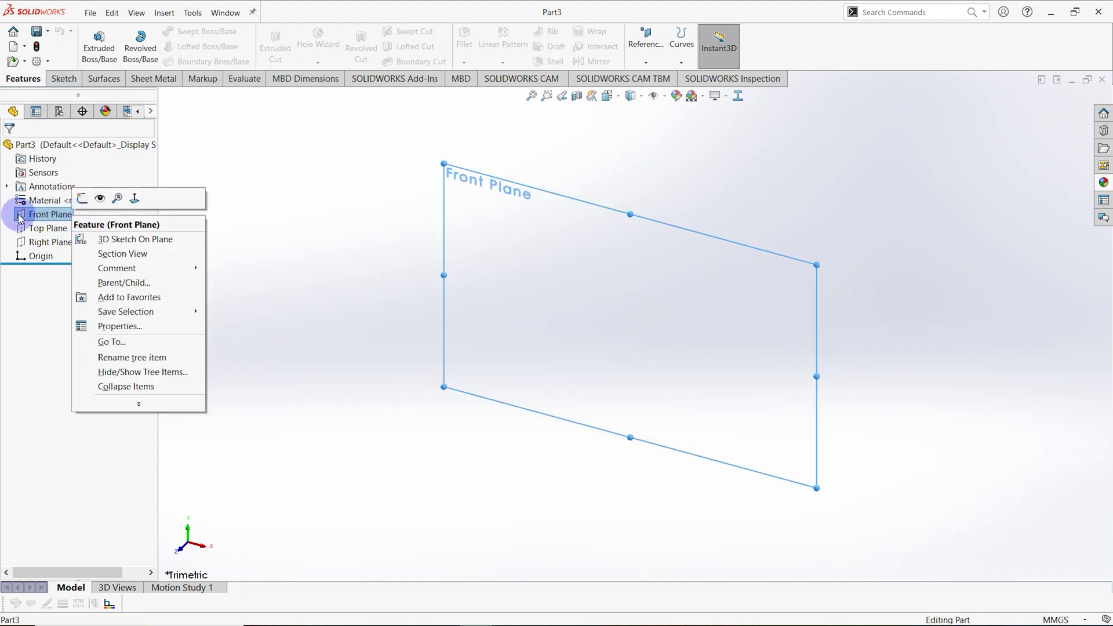
pyautogui.click(81, 200)
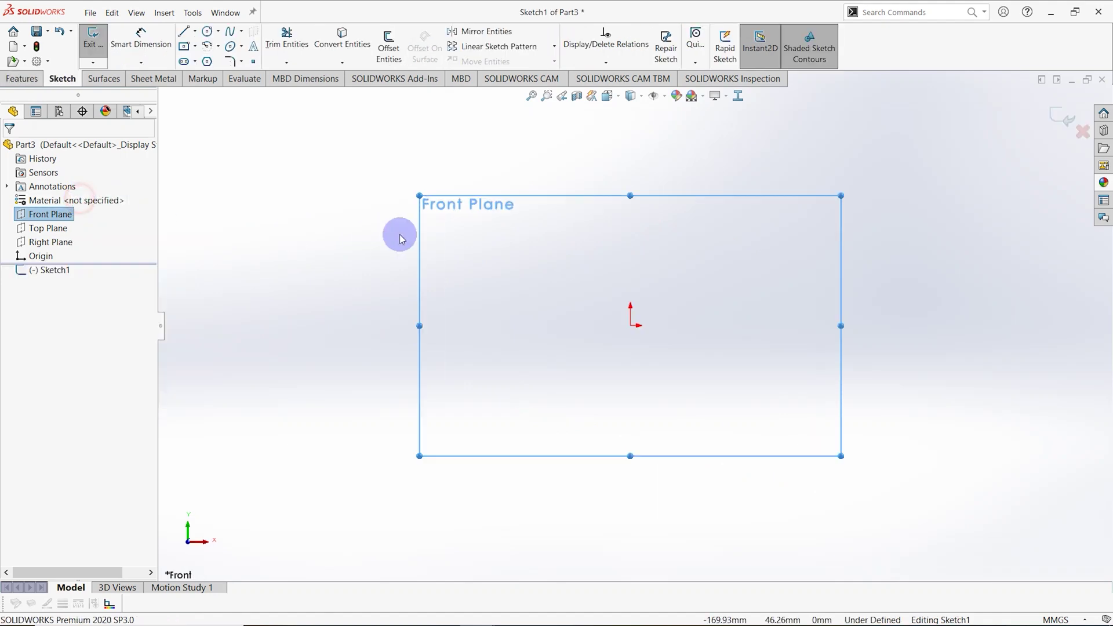
# - Draw a closed six-line stepped contour starting and ending at the origin
pyautogui.click(184, 31)
pyautogui.click(631, 324)
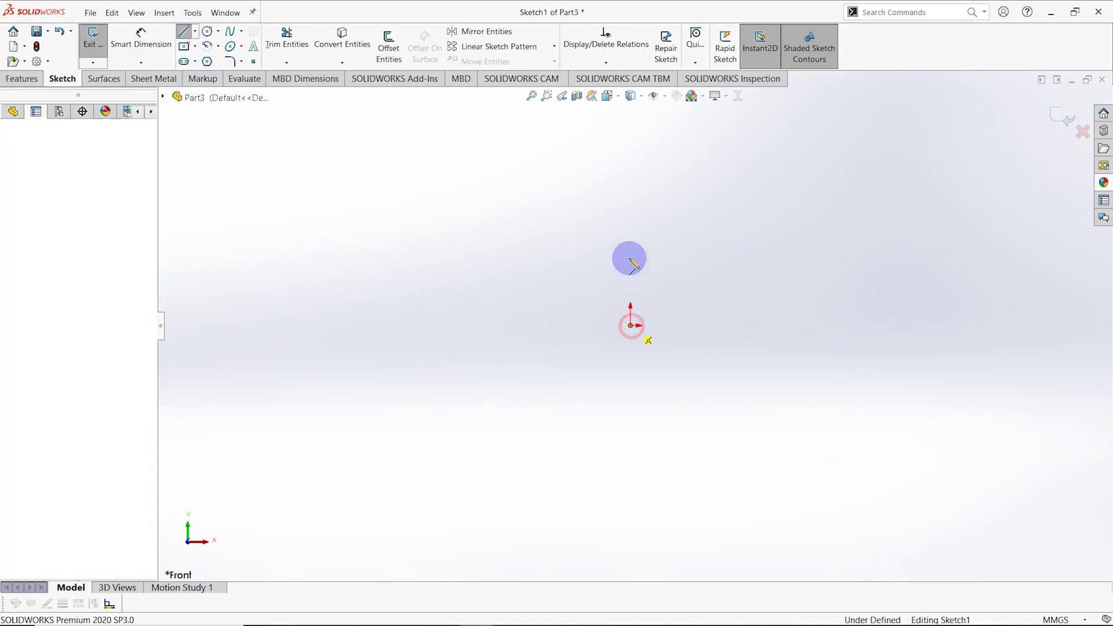
pyautogui.click(630, 198)
pyautogui.click(668, 198)
pyautogui.click(668, 244)
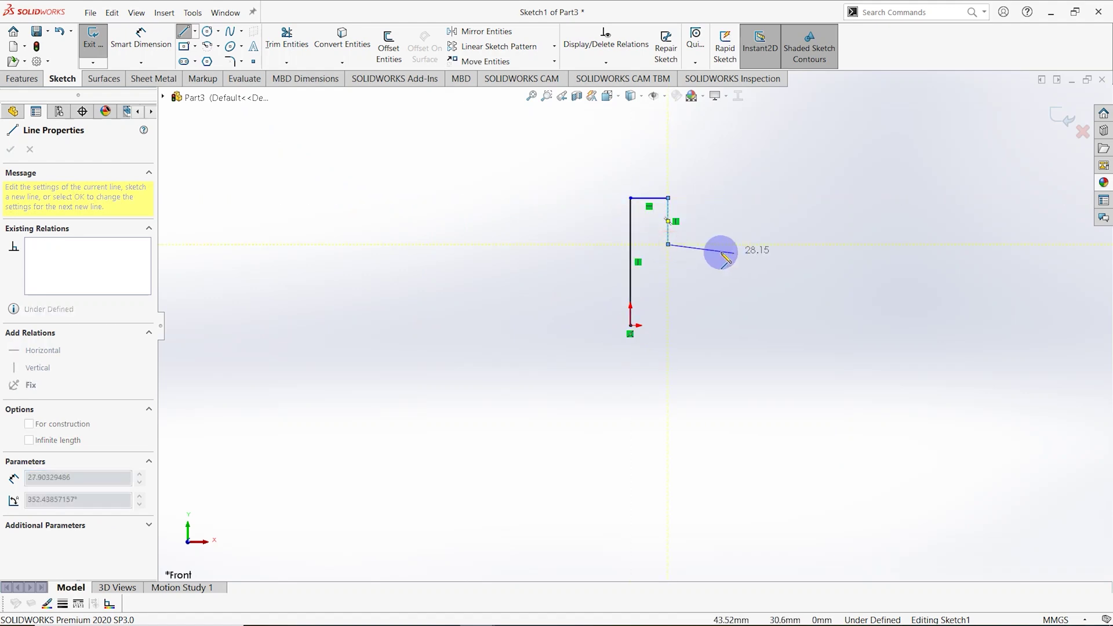
pyautogui.click(708, 244)
pyautogui.click(708, 325)
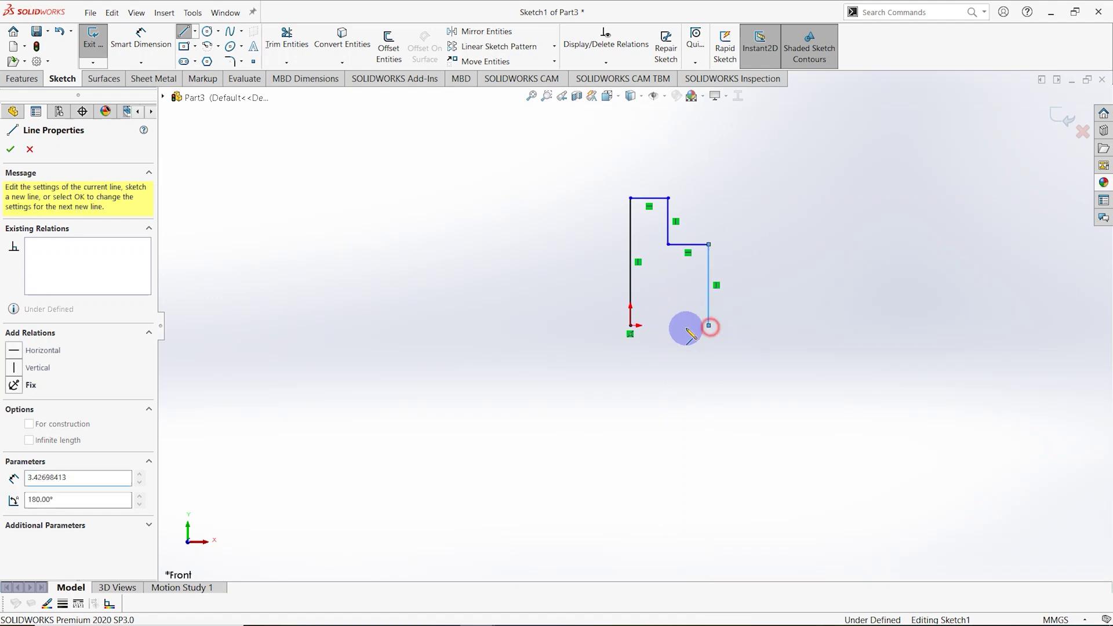
pyautogui.click(631, 325)
pyautogui.click(13, 149)
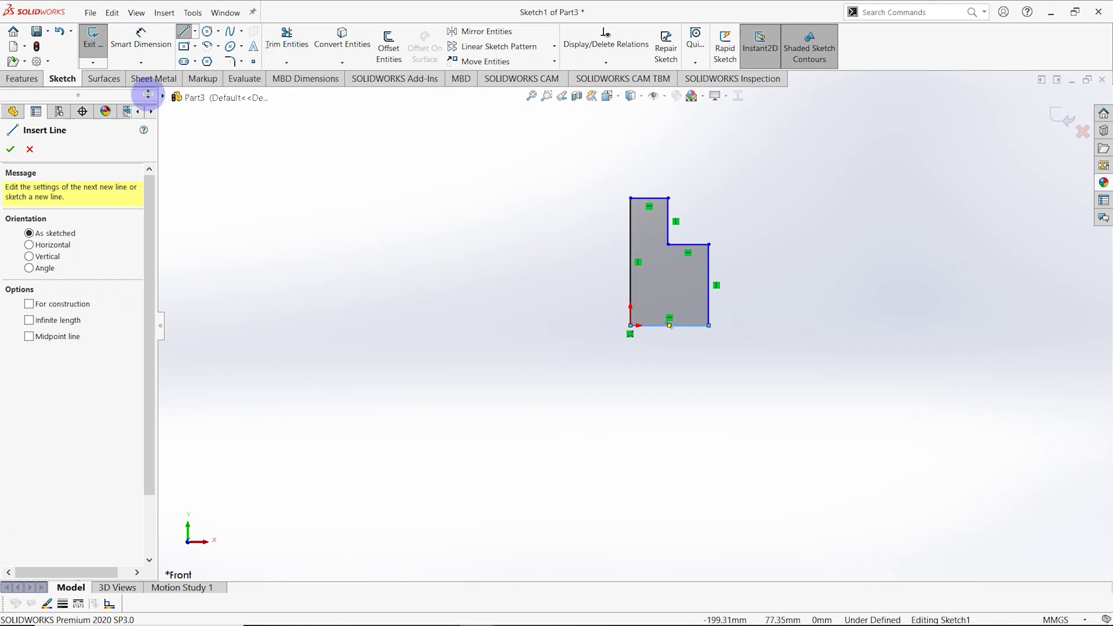
# - Dimension the left edge height to 27.5 mm and the top edge width to 5 mm
pyautogui.click(149, 48)
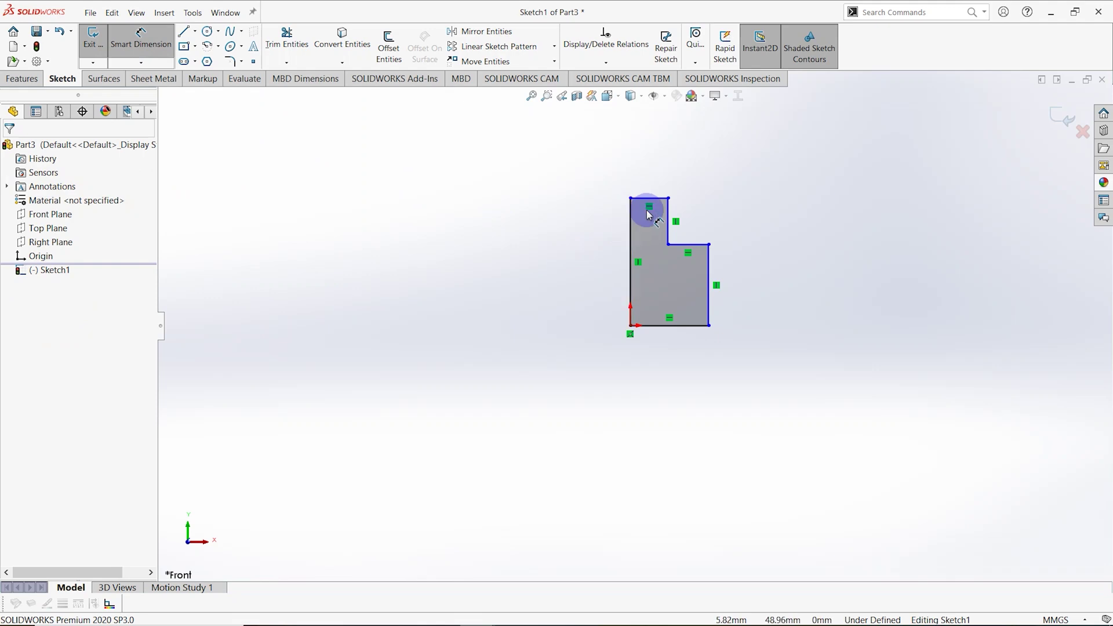
pyautogui.click(632, 213)
pyautogui.click(589, 254)
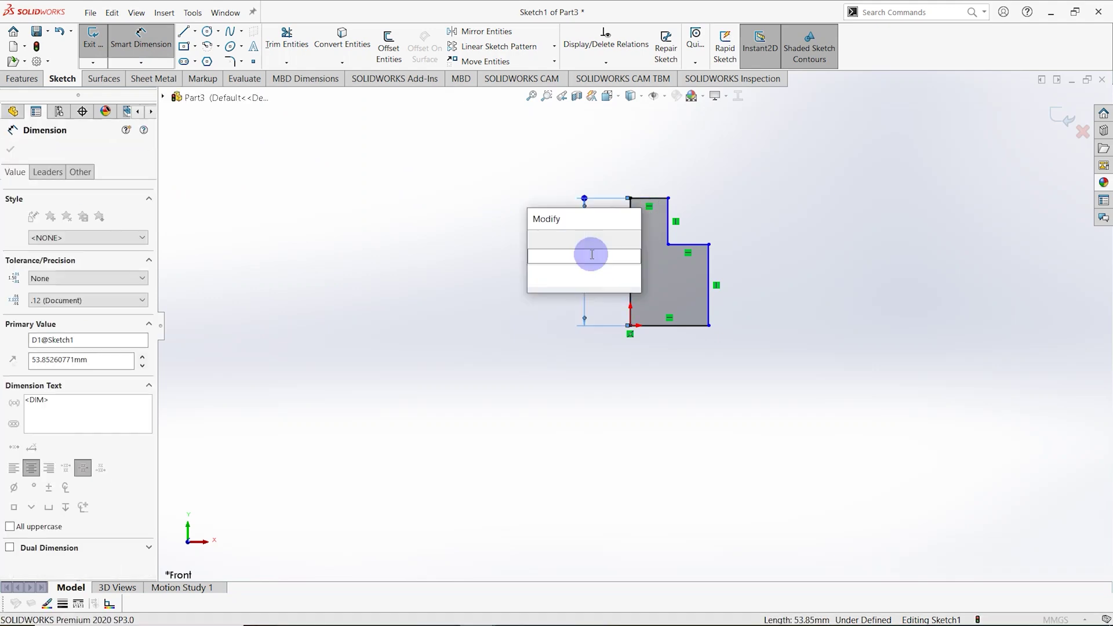
pyautogui.write('27.5')
pyautogui.press('Return')
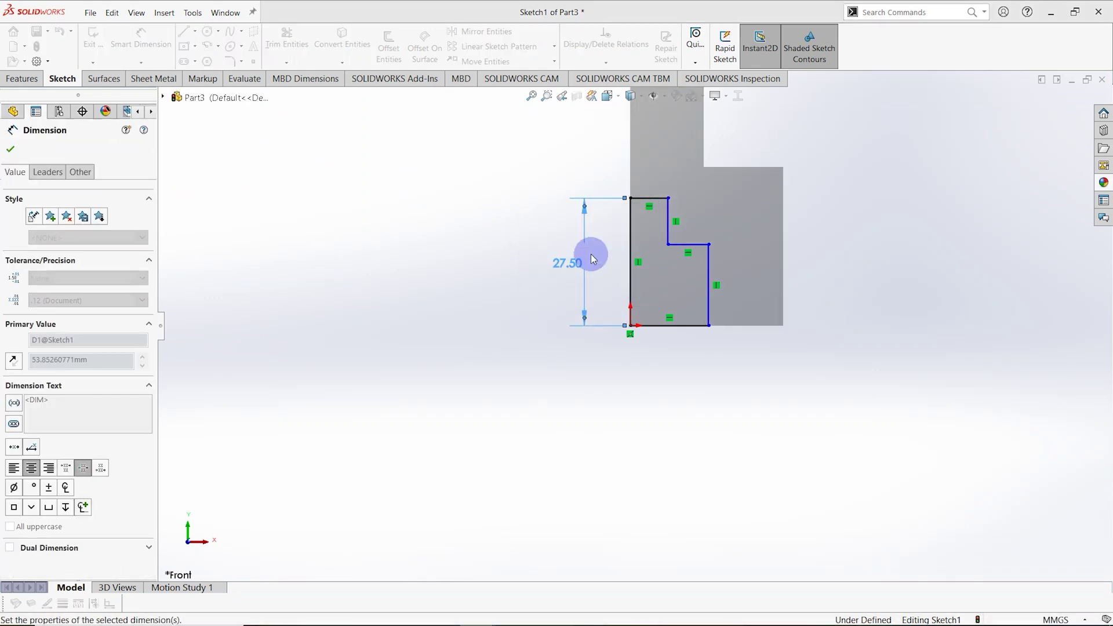
pyautogui.click(650, 206)
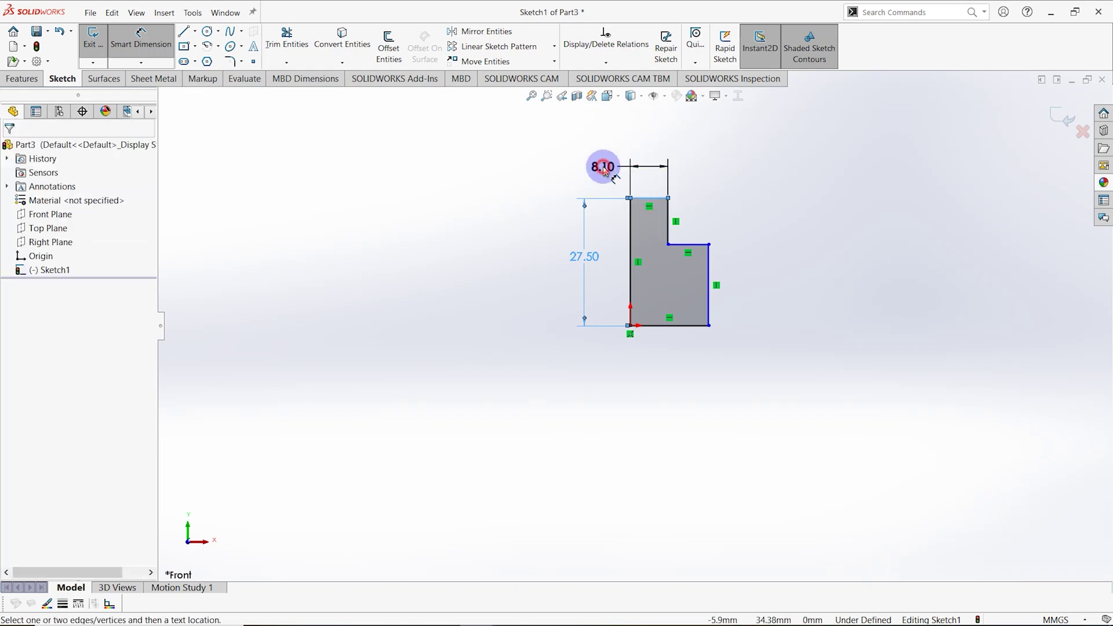
pyautogui.click(602, 167)
pyautogui.write('5')
pyautogui.press('Return')
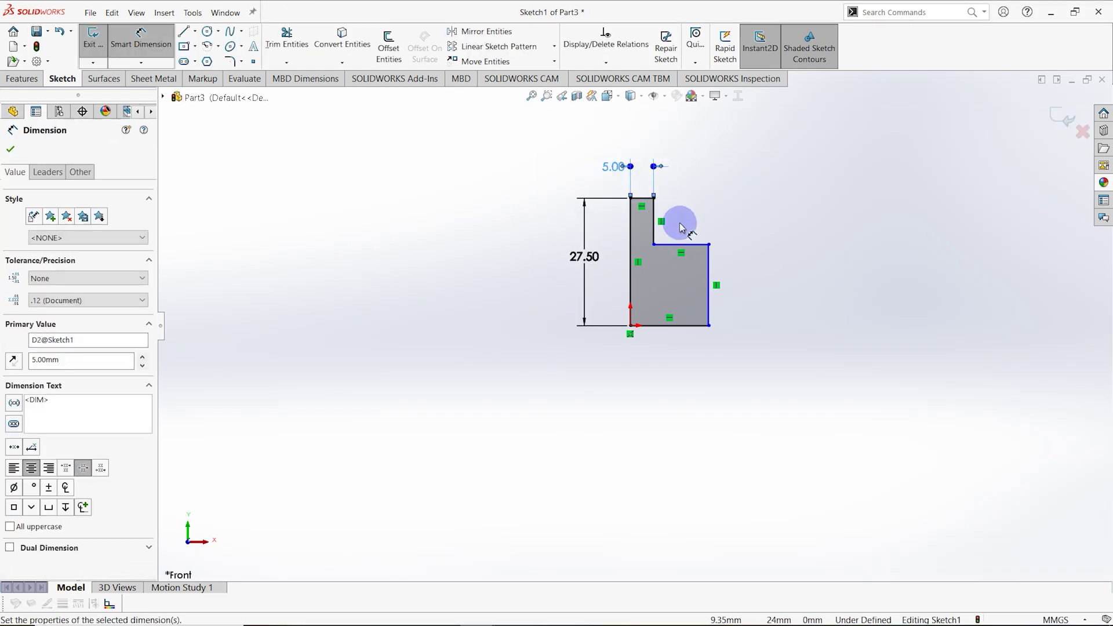
# - Dimension the step width to 6 mm and the right edge height to 18.5 mm
pyautogui.click(683, 244)
pyautogui.click(696, 220)
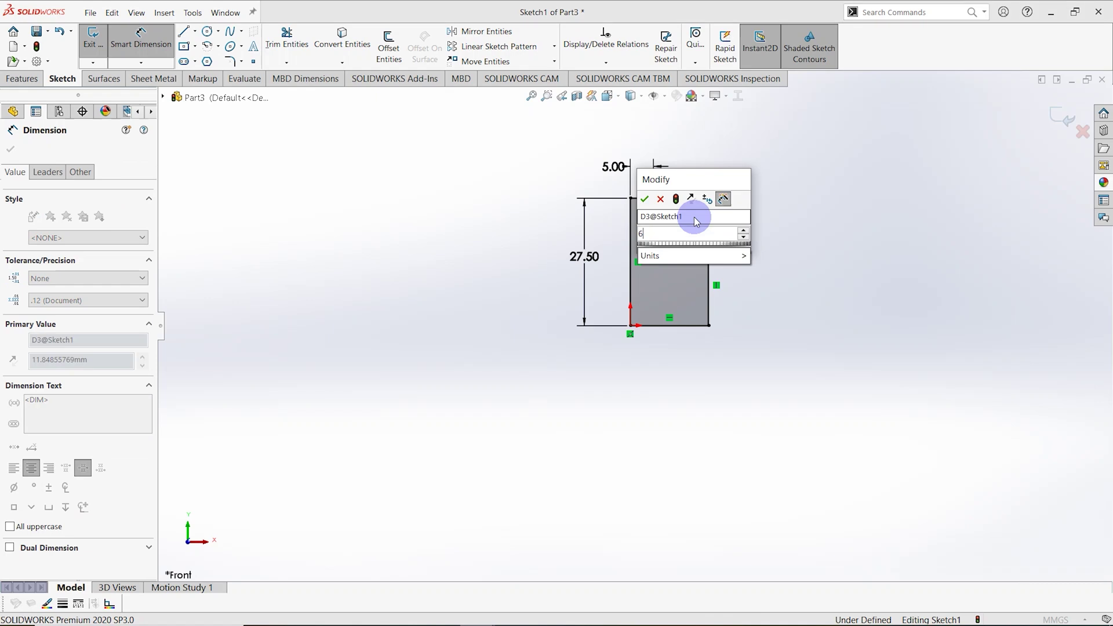
pyautogui.write('6')
pyautogui.press('Return')
pyautogui.click(686, 265)
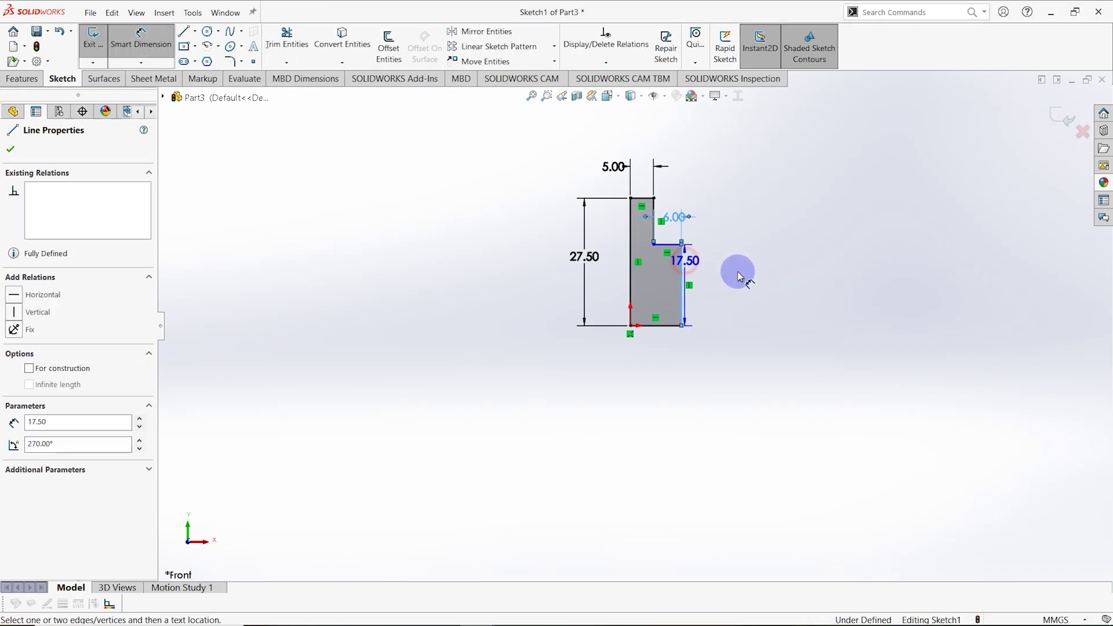
pyautogui.click(736, 271)
pyautogui.write('18.5')
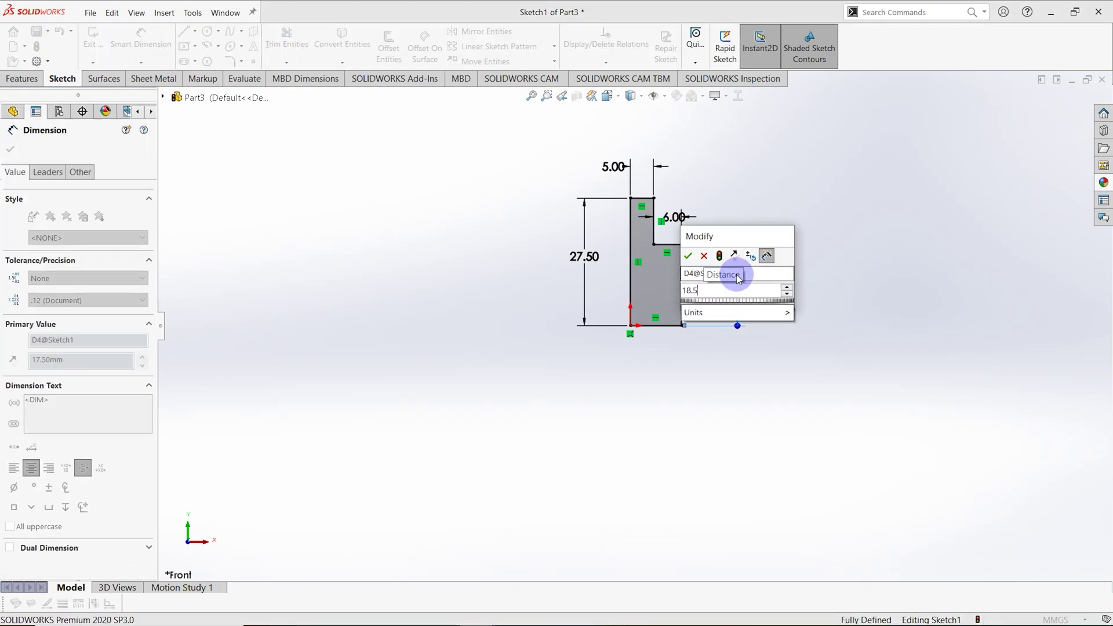
pyautogui.press('Return')
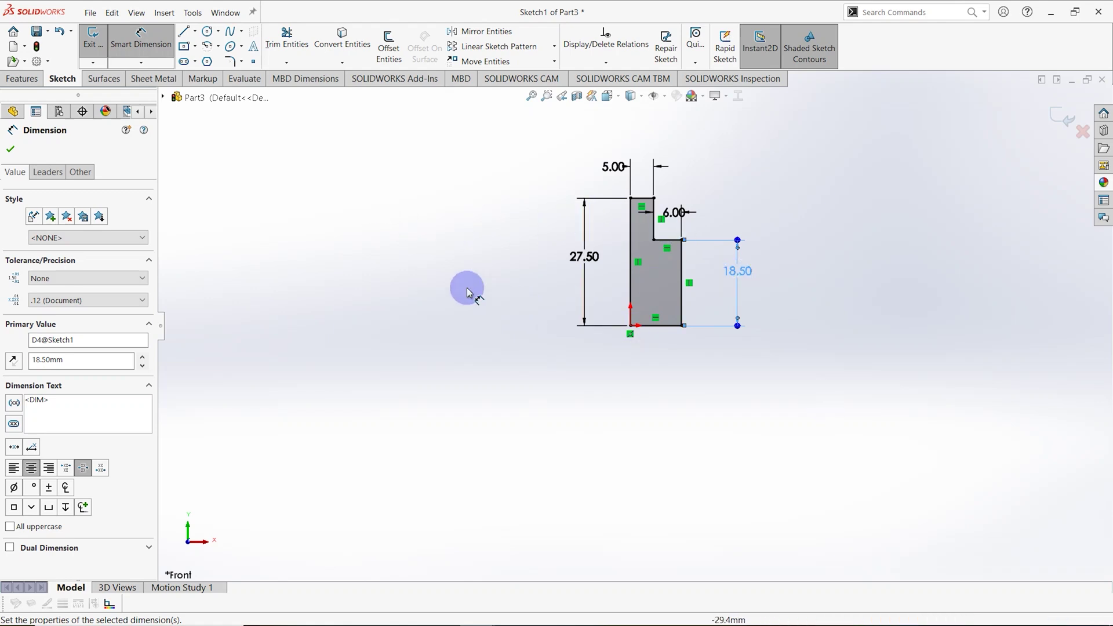
pyautogui.click(23, 79)
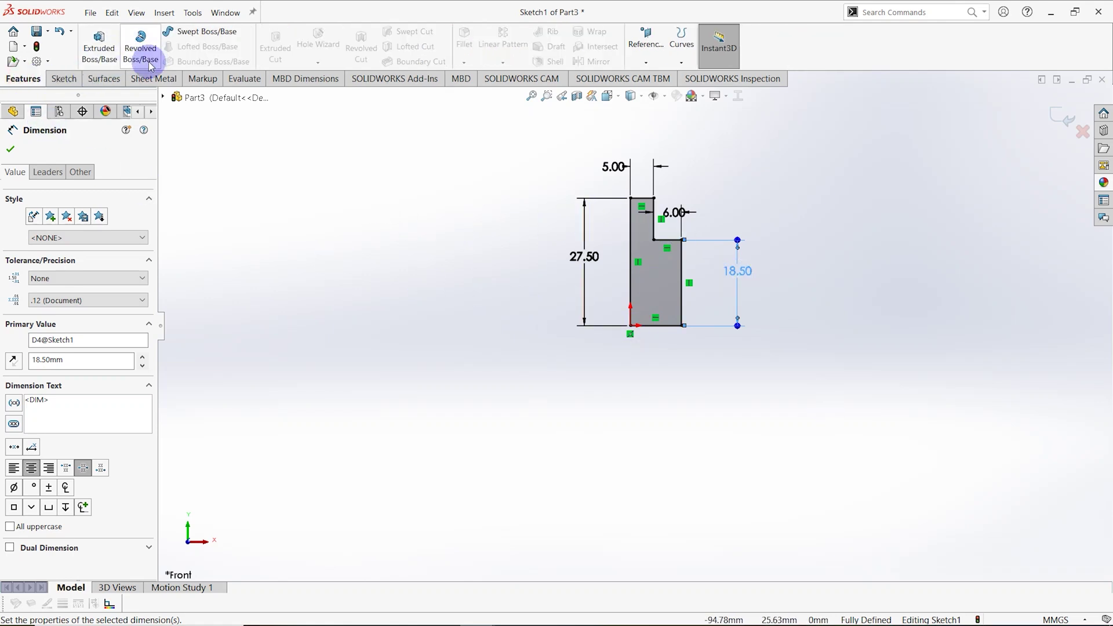
# - Revolve the stepped profile 360° about its bottom line to form the hubbed disc Revolve1
pyautogui.click(140, 47)
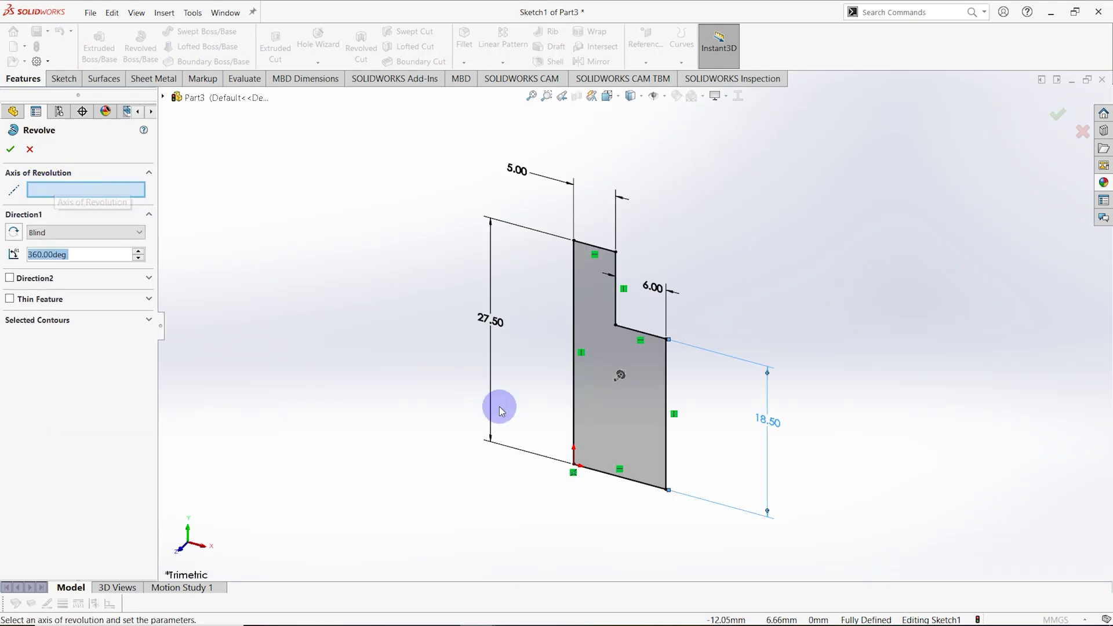
pyautogui.click(593, 470)
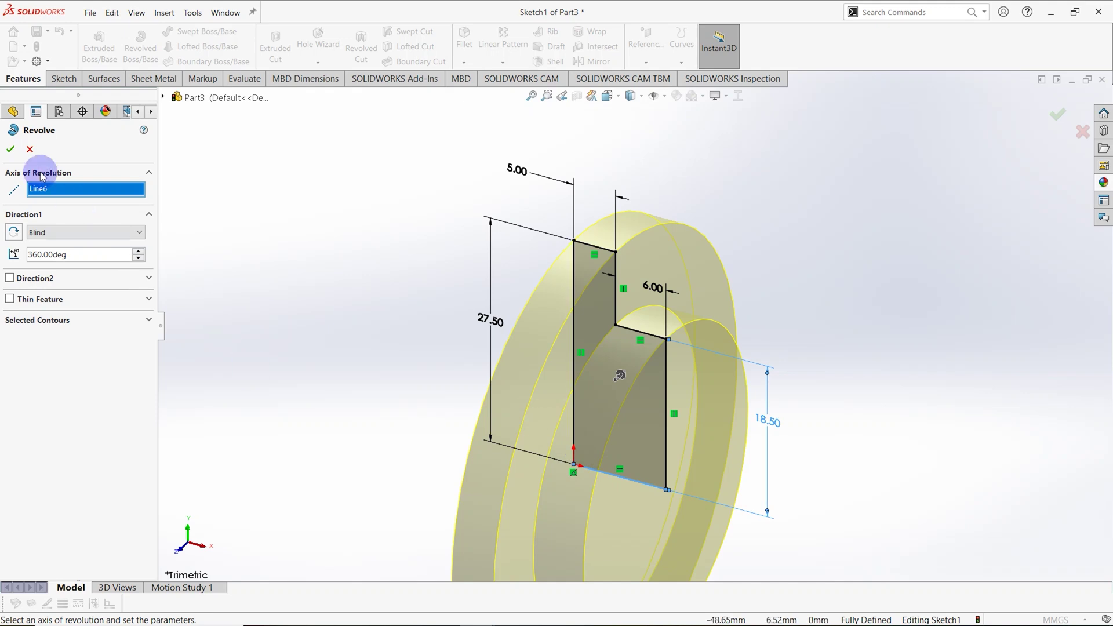
pyautogui.click(14, 148)
pyautogui.moveTo(497, 323); pyautogui.dragTo(641, 326, button='middle')
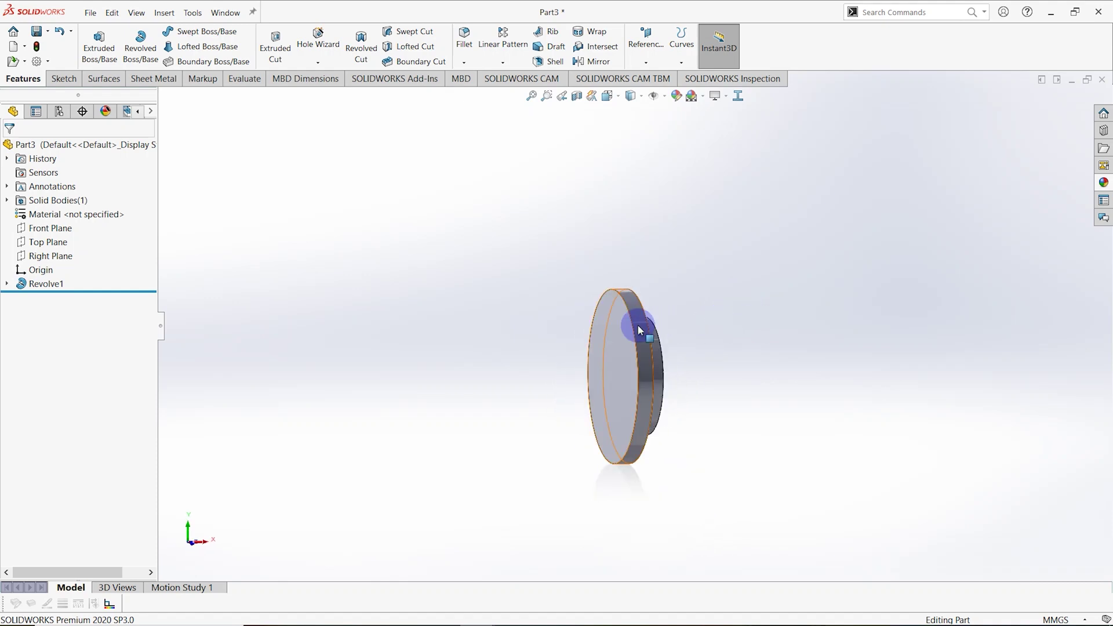
pyautogui.click(464, 62)
# - Chamfer the outer and inner circular edges at 1.00 mm × 45° as Chamfer1
pyautogui.click(467, 87)
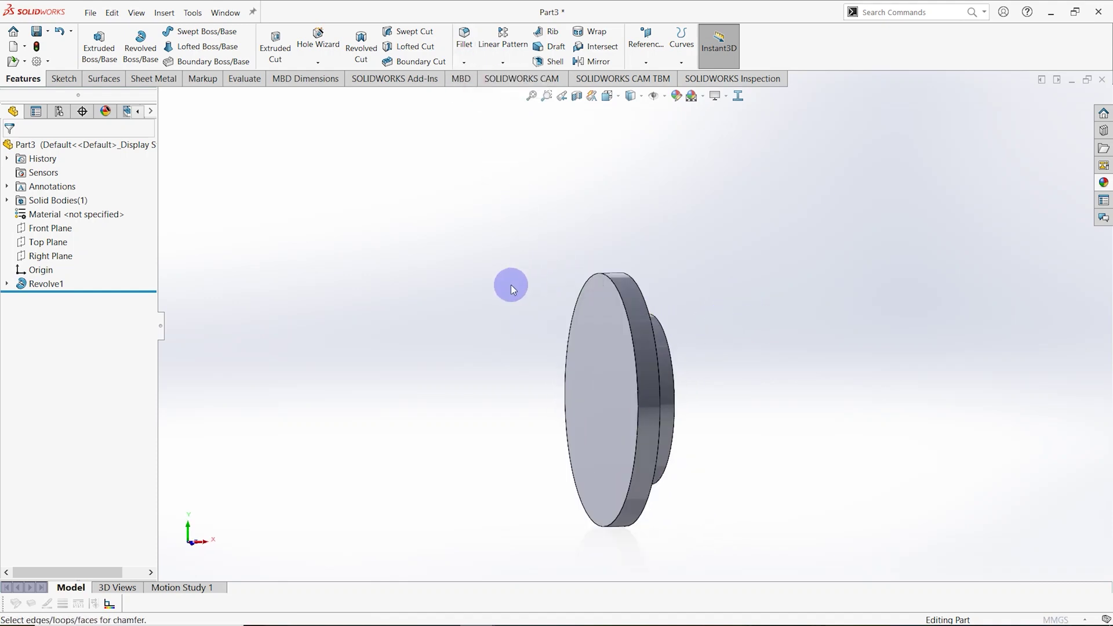
pyautogui.scroll(2, 601, 308)
pyautogui.scroll(-3, 627, 296)
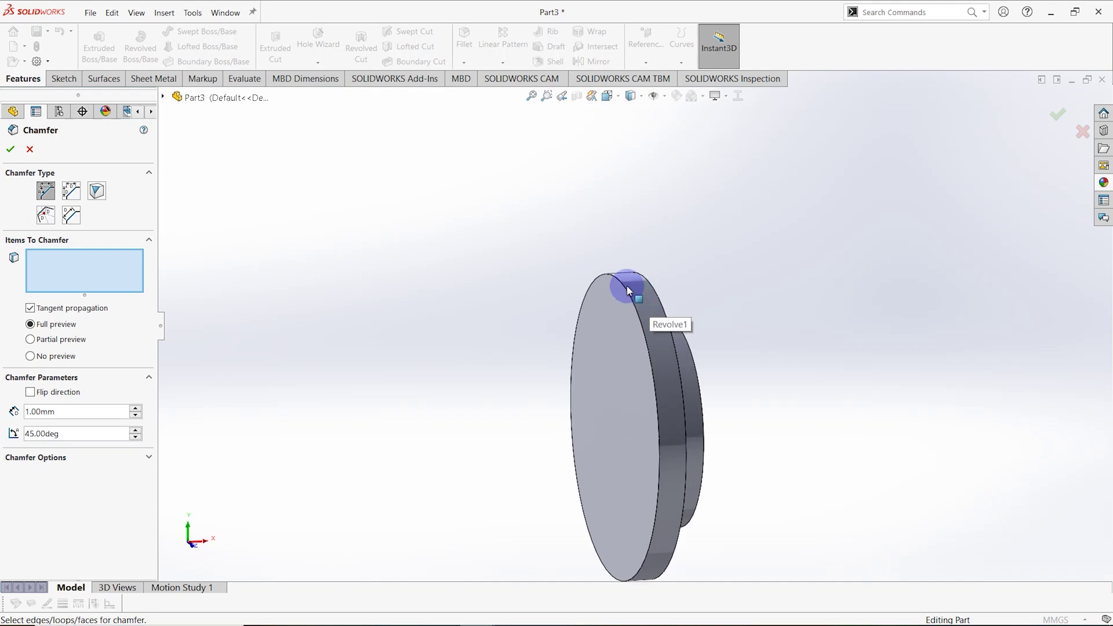
pyautogui.click(626, 292)
pyautogui.moveTo(652, 321); pyautogui.dragTo(673, 302, button='middle')
pyautogui.click(645, 329)
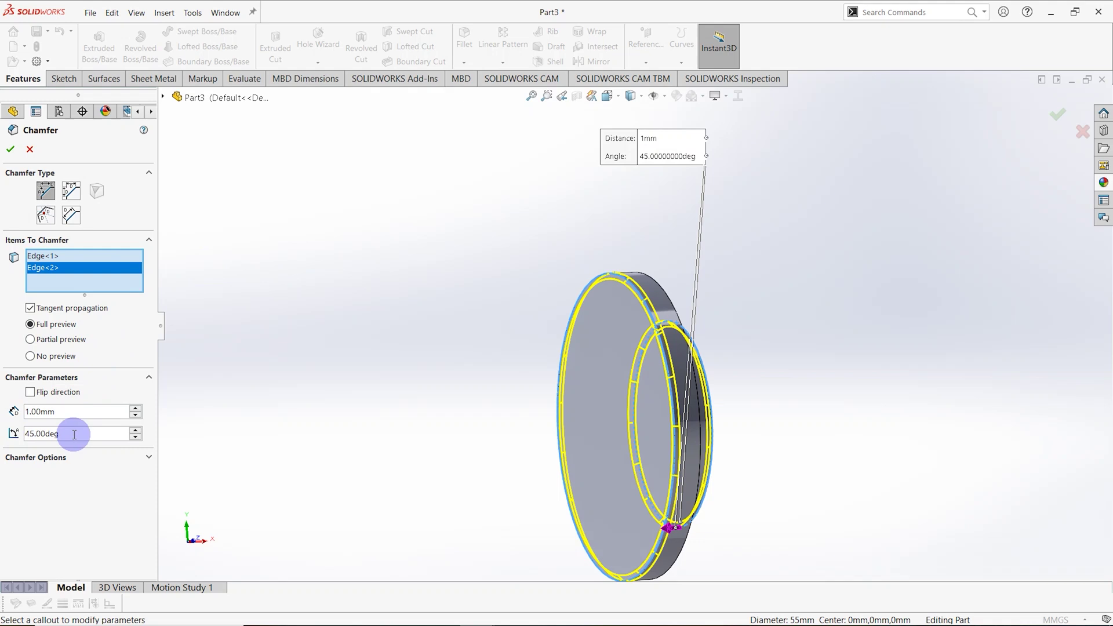
pyautogui.click(10, 152)
pyautogui.moveTo(497, 374); pyautogui.dragTo(653, 380, button='middle')
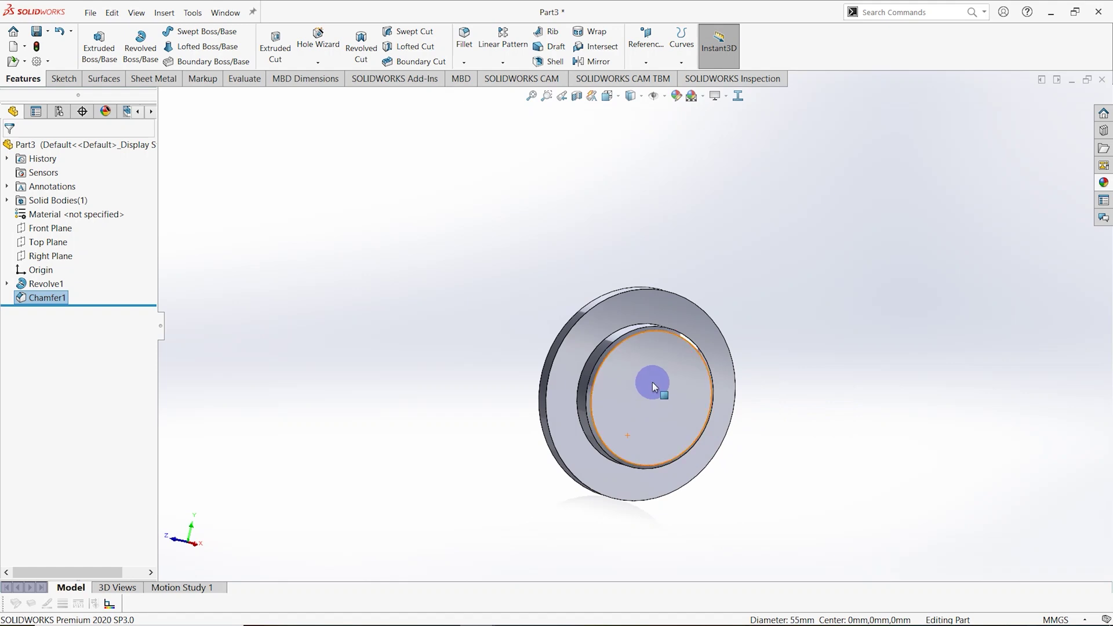
# - Sketch on the hub's front face and draw a circle centred on the origin
pyautogui.rightClick(663, 379)
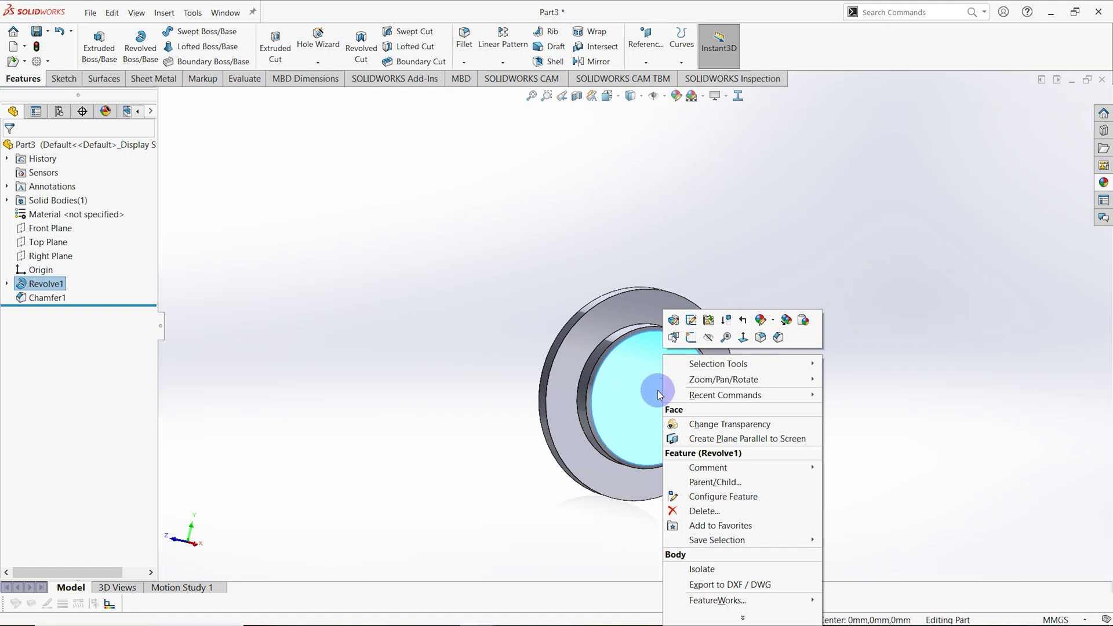
pyautogui.click(691, 338)
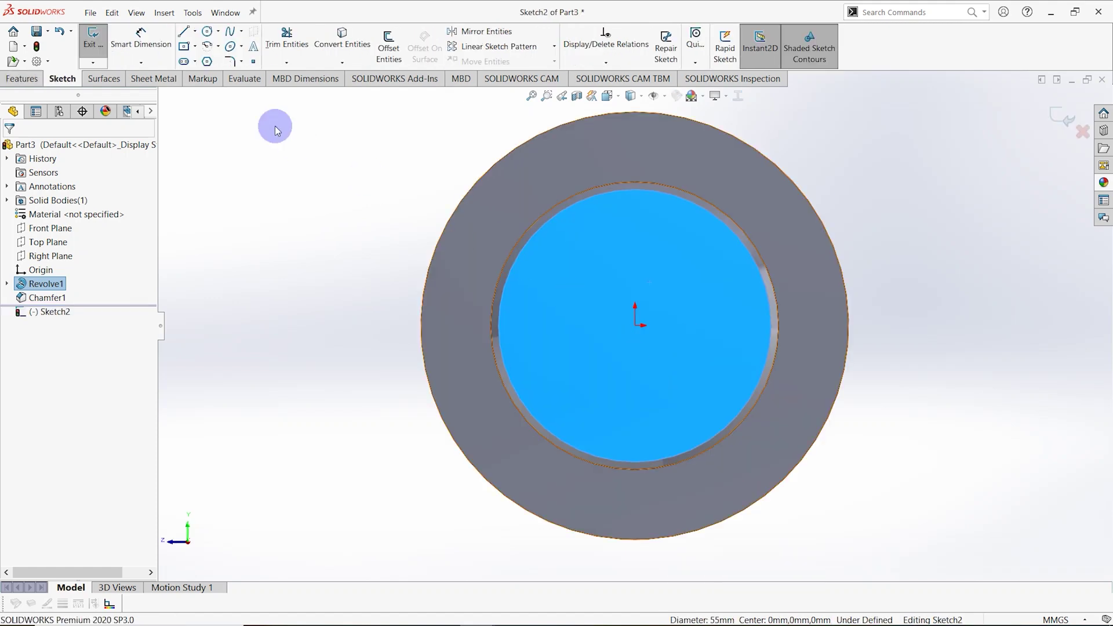
pyautogui.click(208, 32)
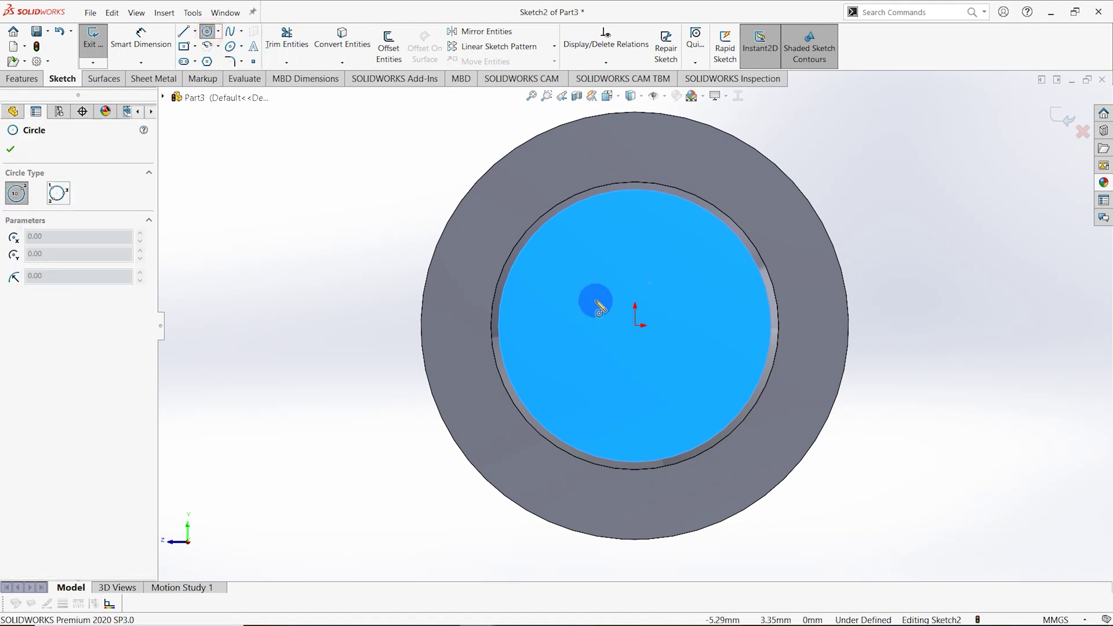
pyautogui.click(635, 326)
pyautogui.click(597, 236)
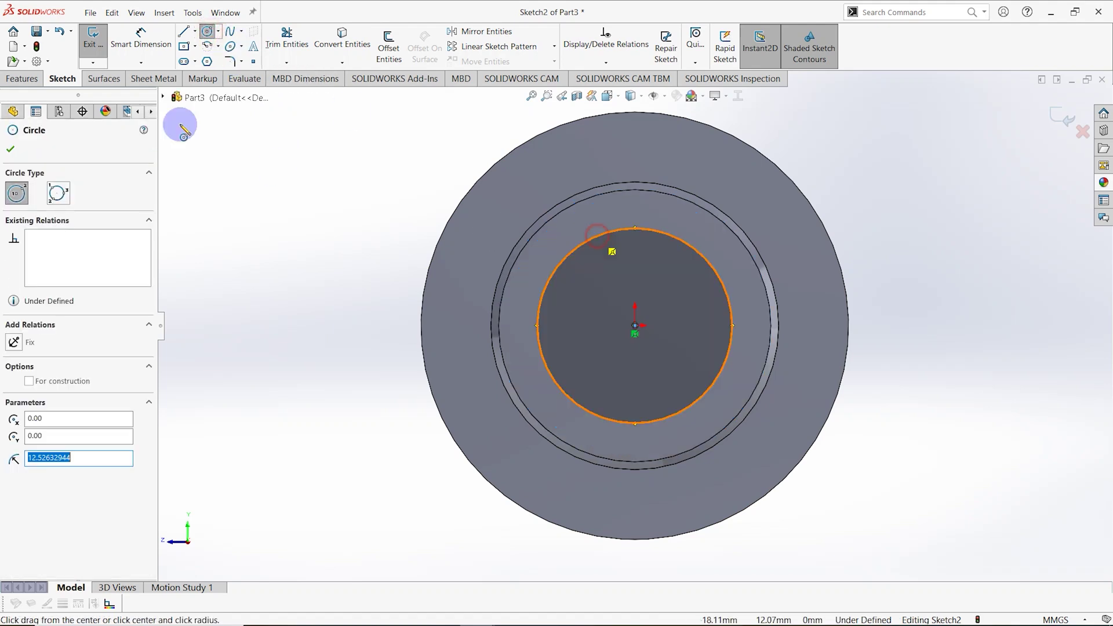
# - Dimension the circle to Ø28 mm so the sketch is fully defined
pyautogui.click(141, 46)
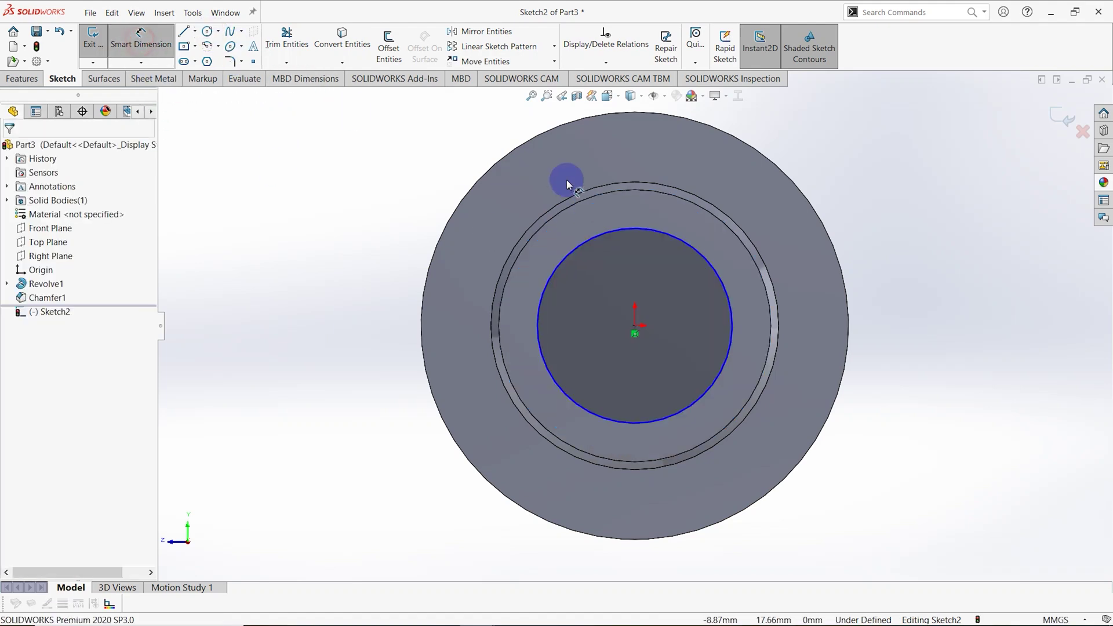
pyautogui.click(691, 251)
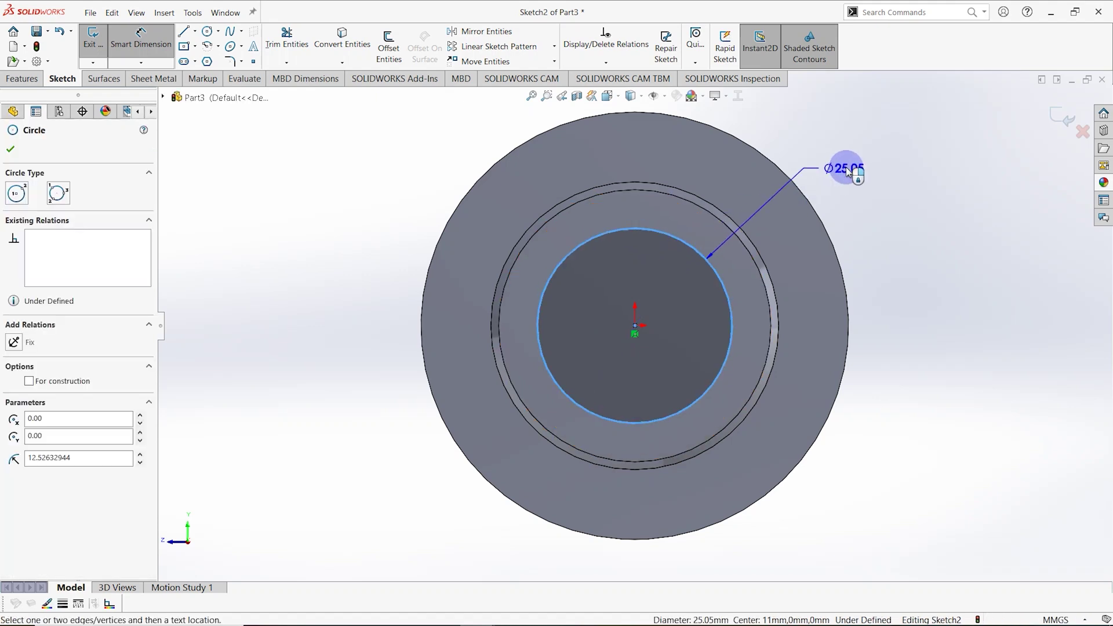
pyautogui.click(848, 167)
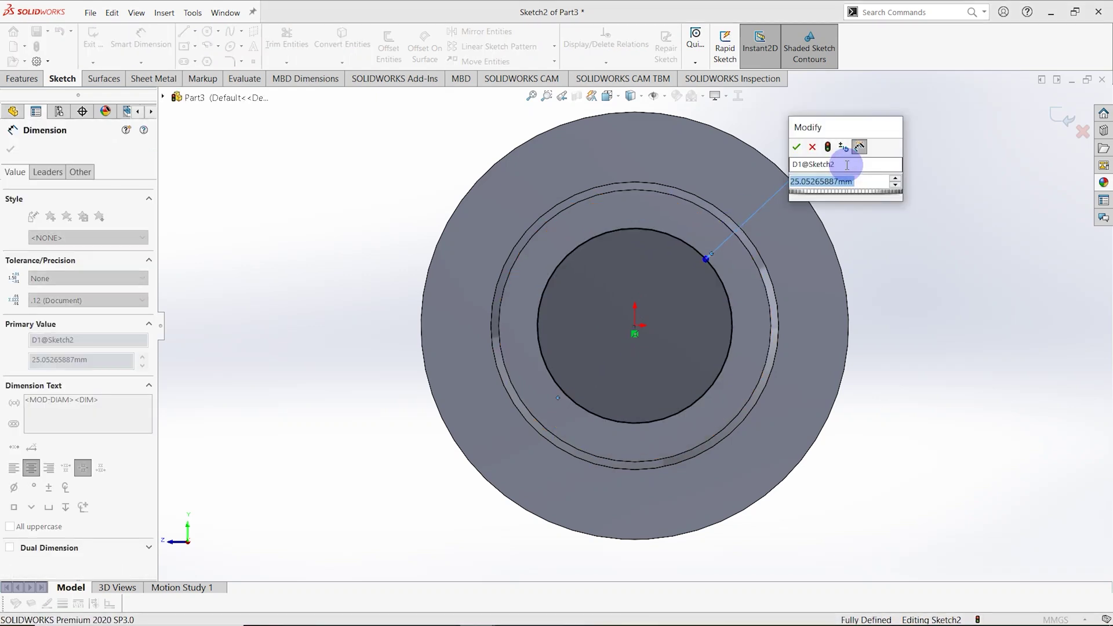
pyautogui.write('28')
pyautogui.press('Return')
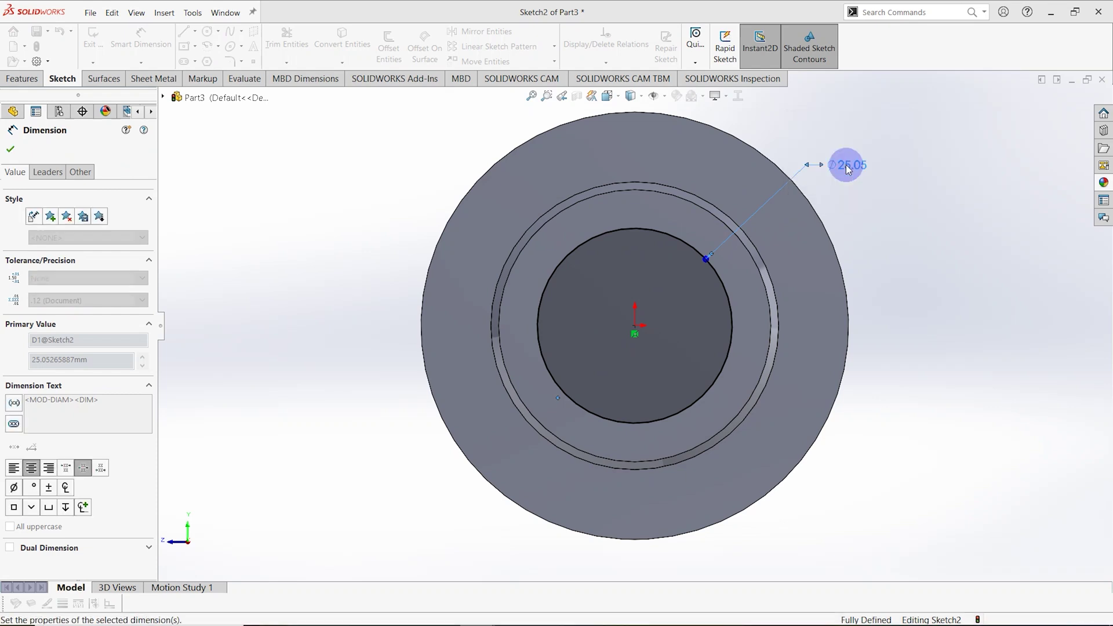
pyautogui.moveTo(674, 251); pyautogui.dragTo(726, 298, button='middle')
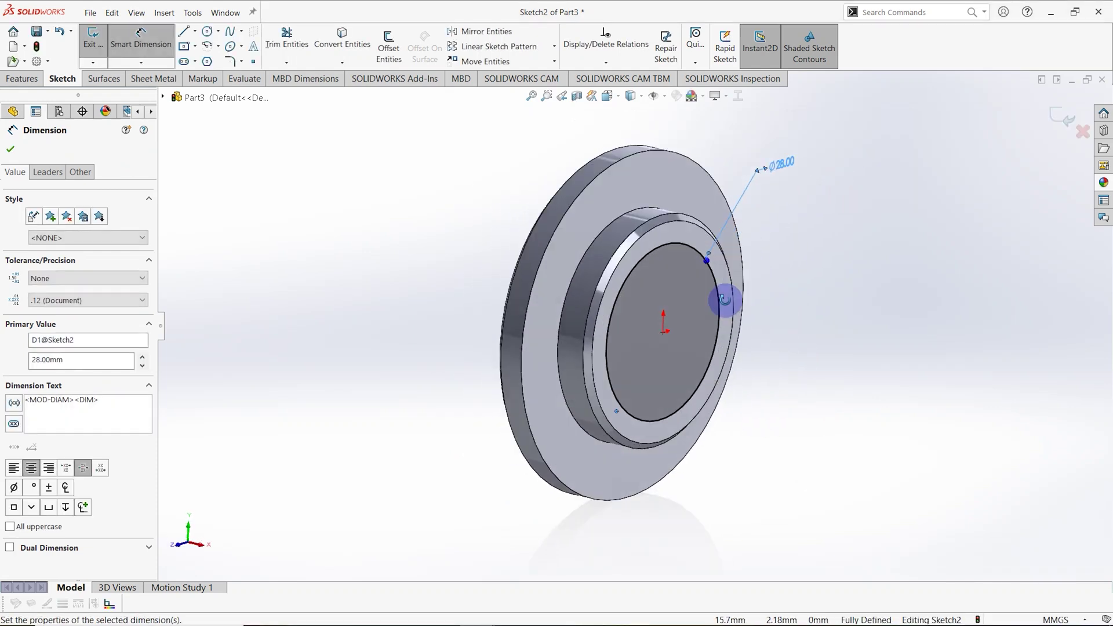
pyautogui.click(10, 152)
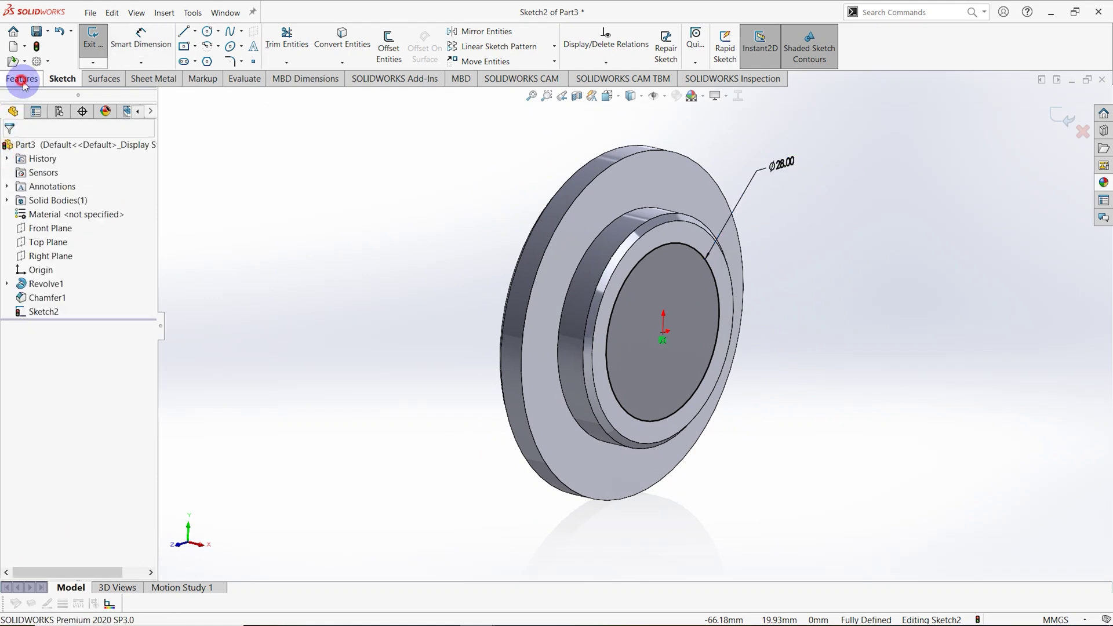
pyautogui.click(22, 81)
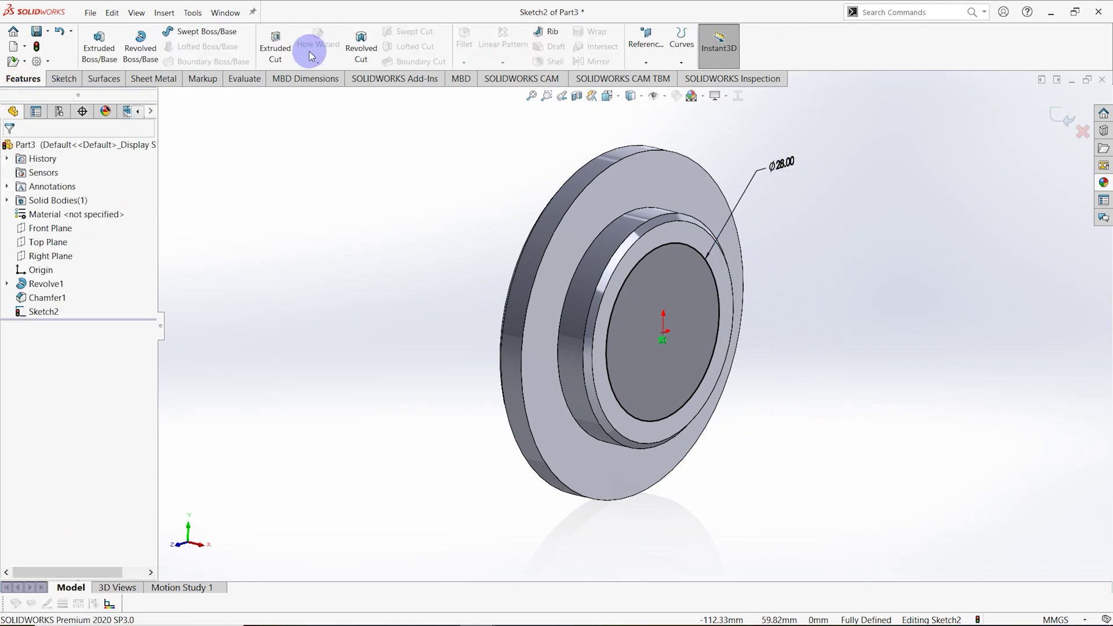
# - Cut the Ø28 circle 6.5 mm deep (Blind) into the hub as Cut-Extrude1
pyautogui.click(275, 53)
pyautogui.moveTo(485, 236); pyautogui.dragTo(545, 258, button='middle')
pyautogui.click(81, 287)
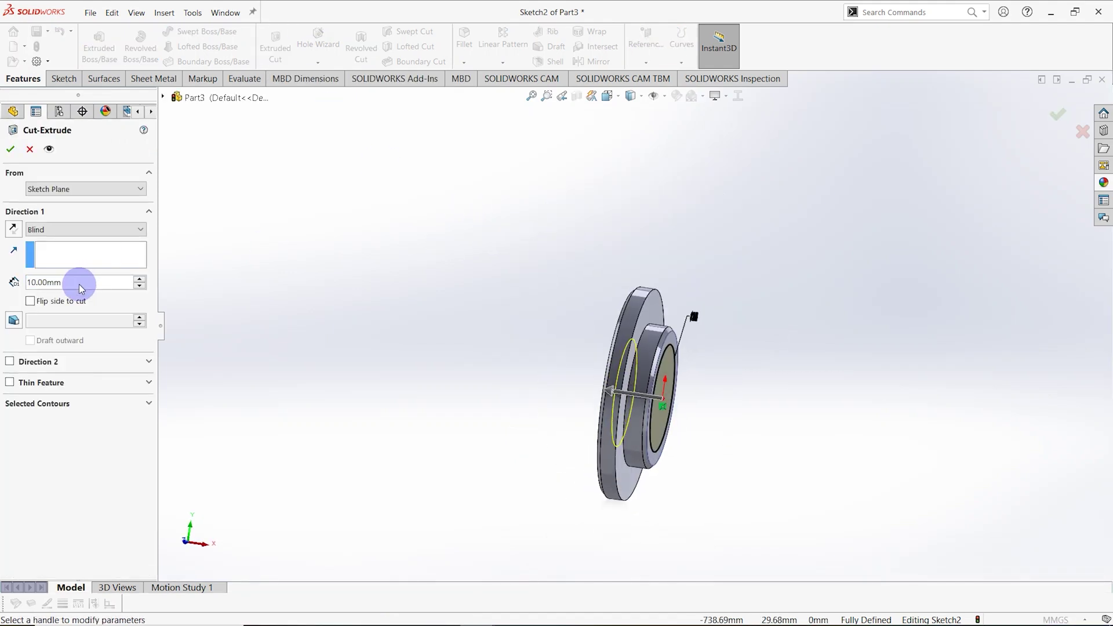
pyautogui.doubleClick(64, 282)
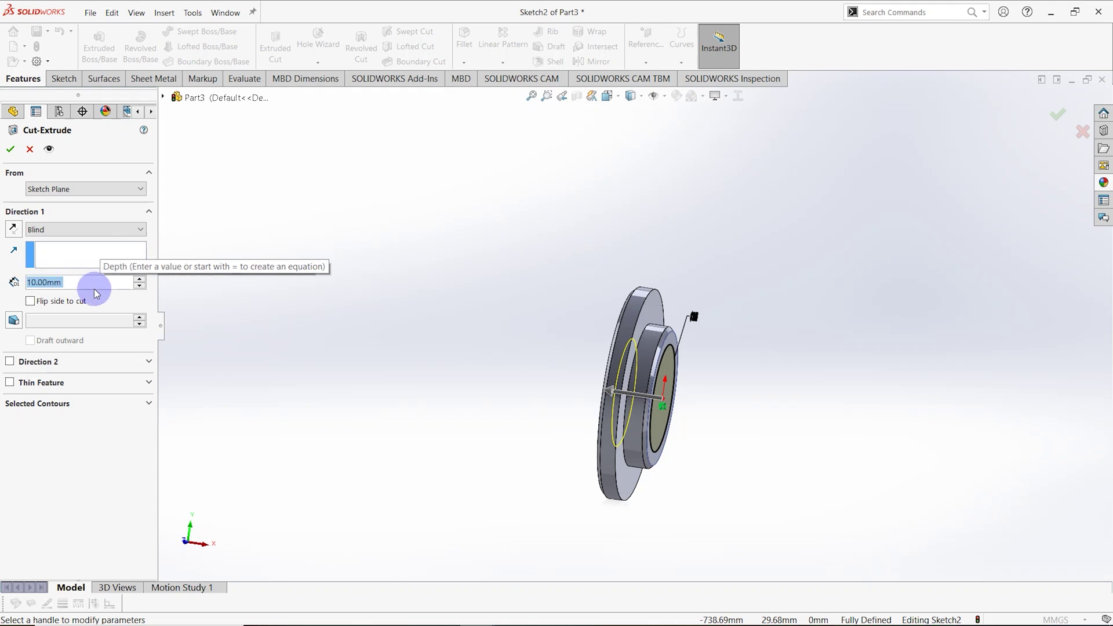
pyautogui.write('6.5')
pyautogui.press('Return')
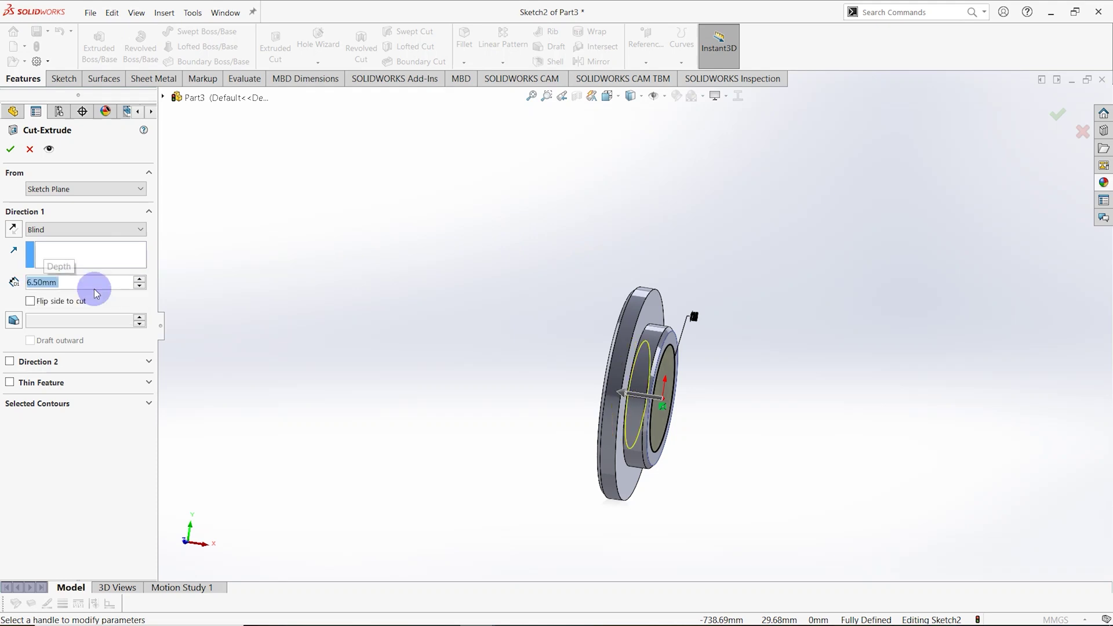
pyautogui.click(10, 149)
pyautogui.moveTo(414, 345); pyautogui.dragTo(544, 248, button='middle')
pyautogui.moveTo(783, 292)
pyautogui.mouseDown(button='middle')
pyautogui.moveTo(754, 288)
pyautogui.moveTo(718, 323)
pyautogui.mouseUp(button='middle')
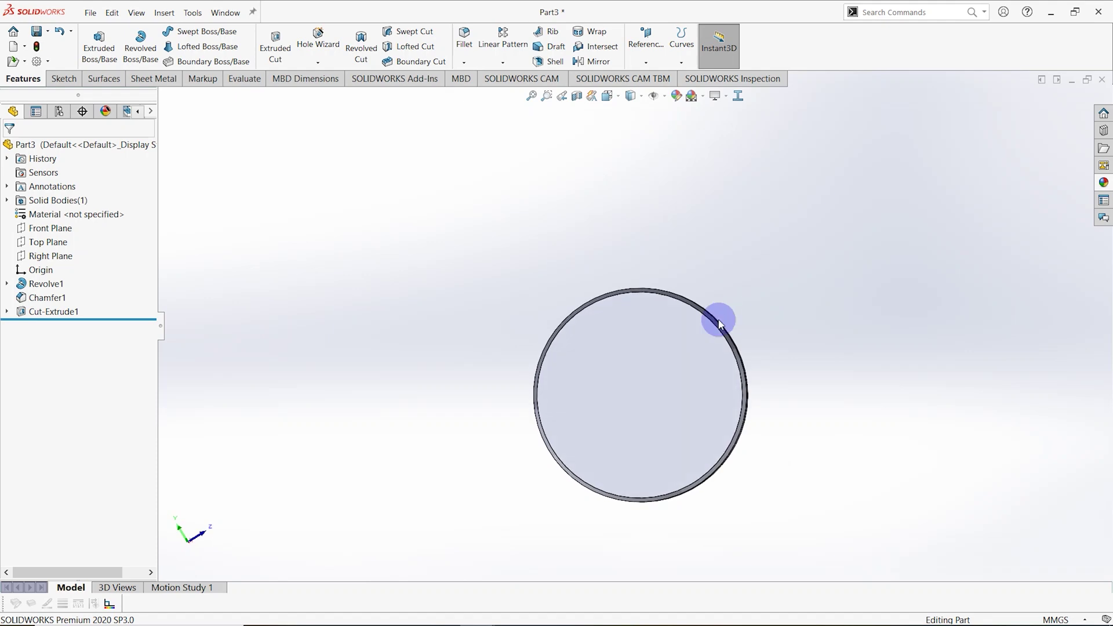
pyautogui.rightClick(629, 310)
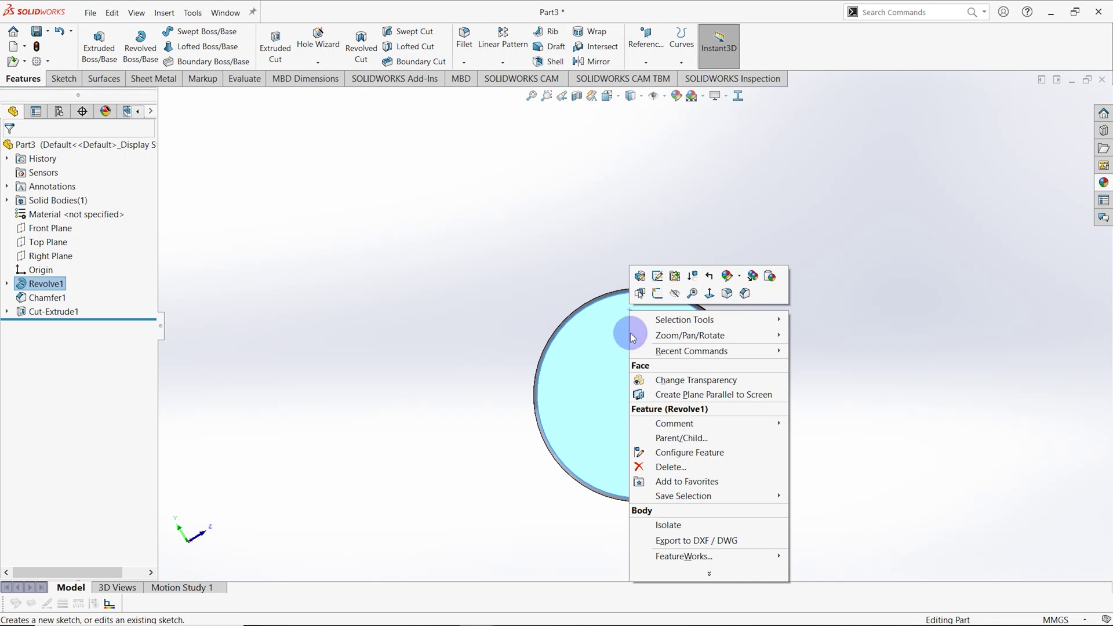
# - Start a sketch on the flange face and place a point near its top
pyautogui.click(639, 294)
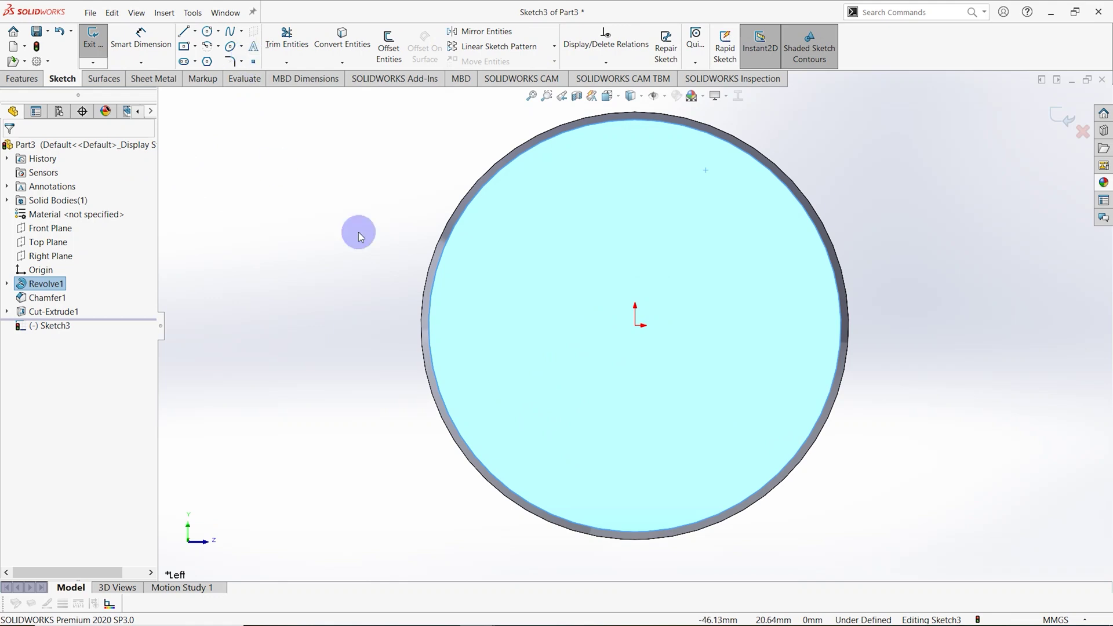
pyautogui.click(254, 62)
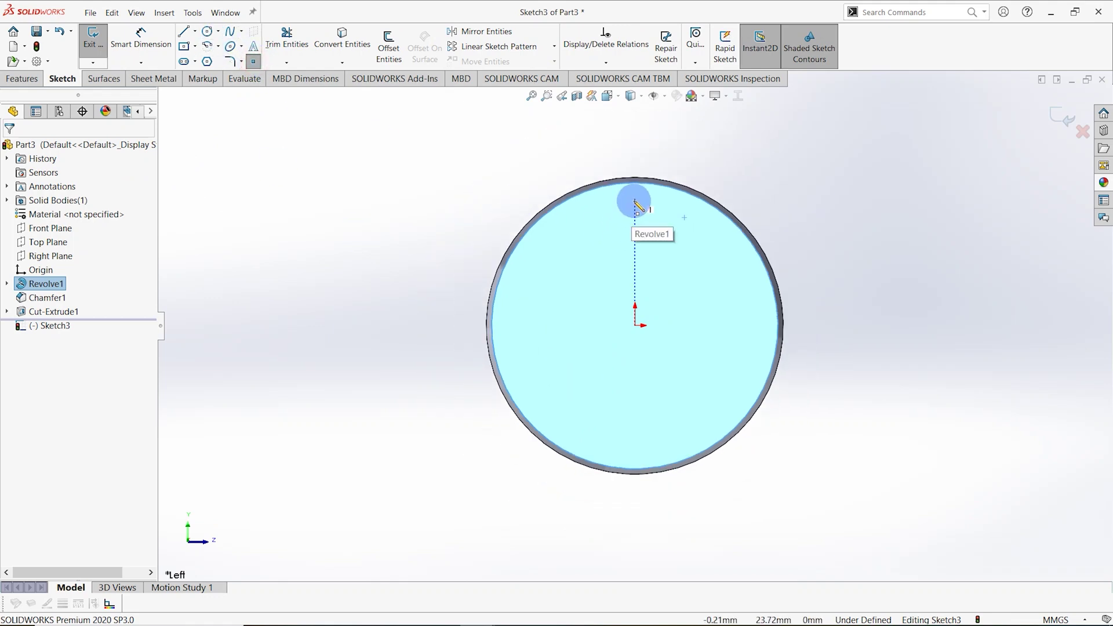
pyautogui.click(620, 207)
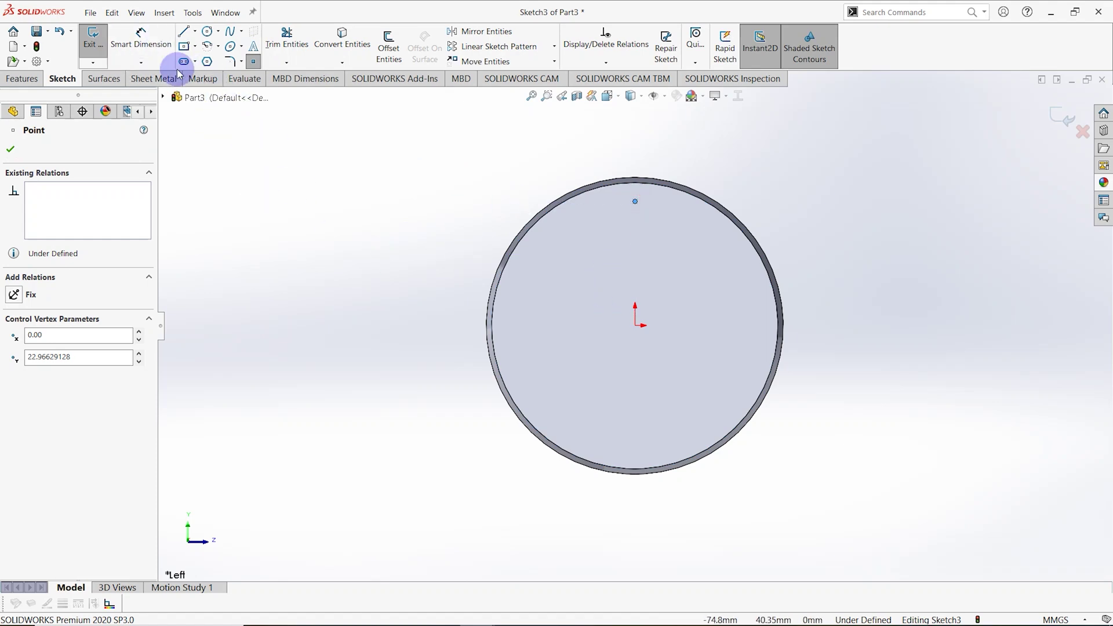
# - Dimension the point 23 mm from the origin
pyautogui.click(145, 46)
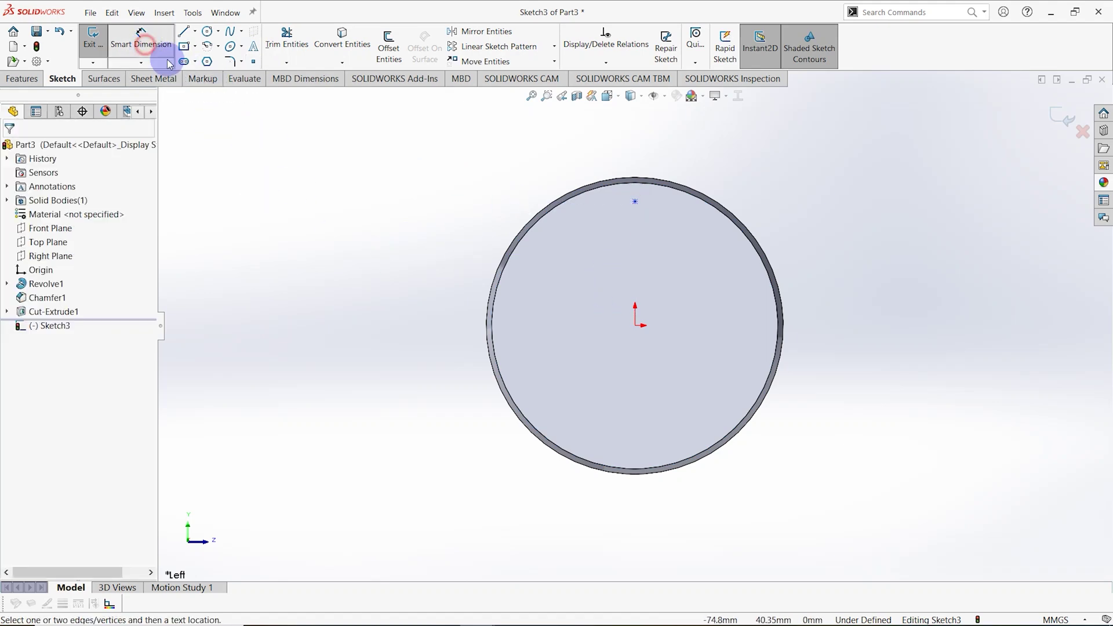
pyautogui.click(635, 326)
pyautogui.click(635, 203)
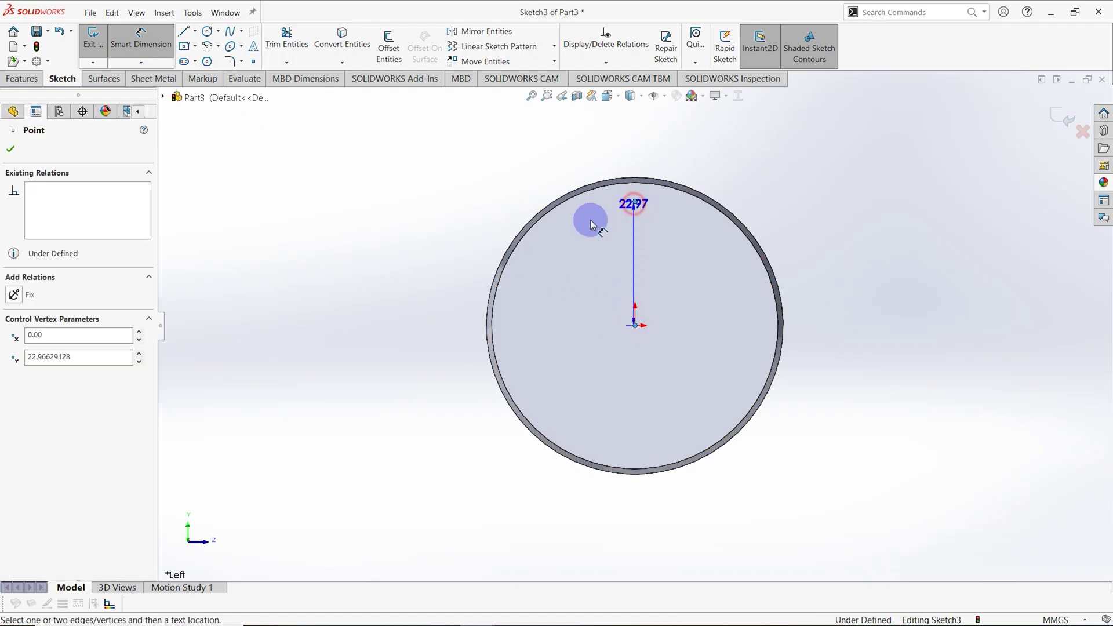
pyautogui.click(449, 257)
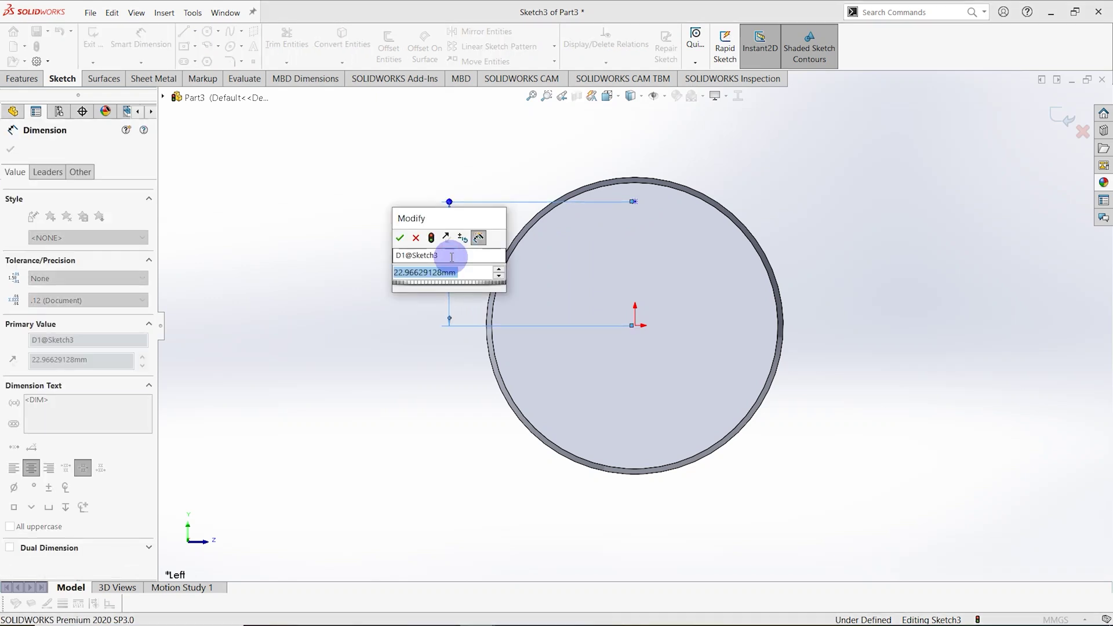
pyautogui.write('23')
pyautogui.press('Return')
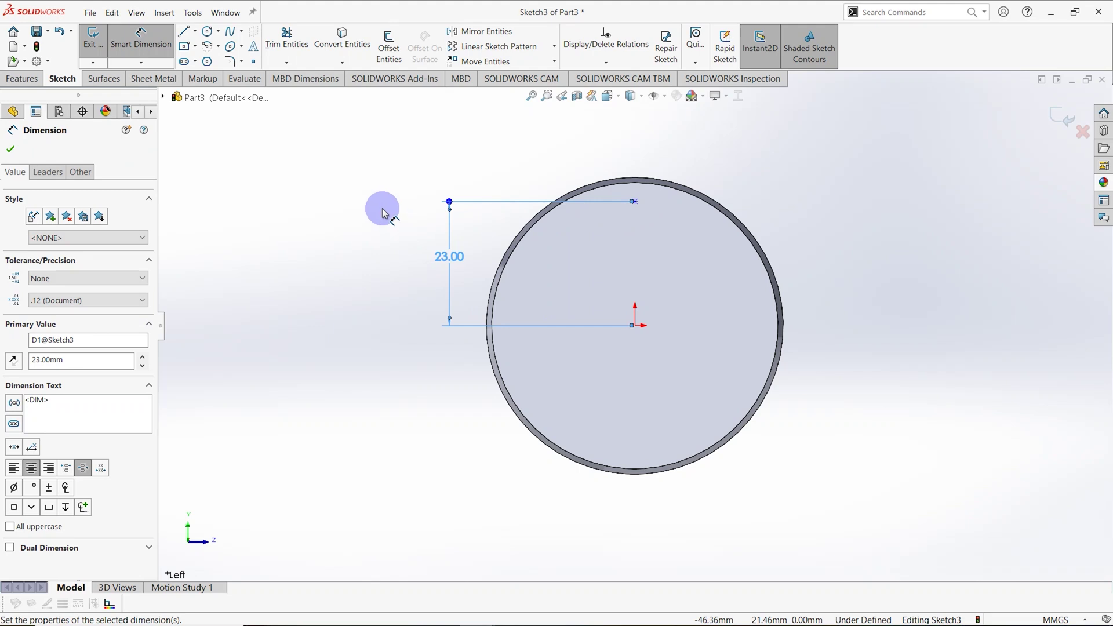
pyautogui.press('Escape')
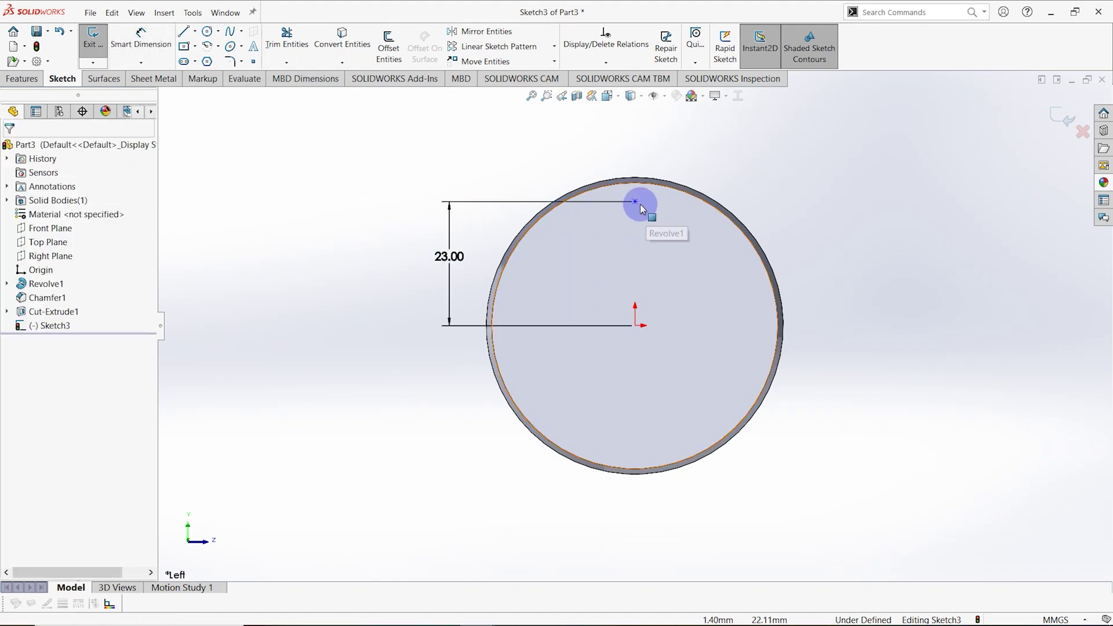
# - Make the point vertical with the origin and close Sketch3
pyautogui.click(636, 202)
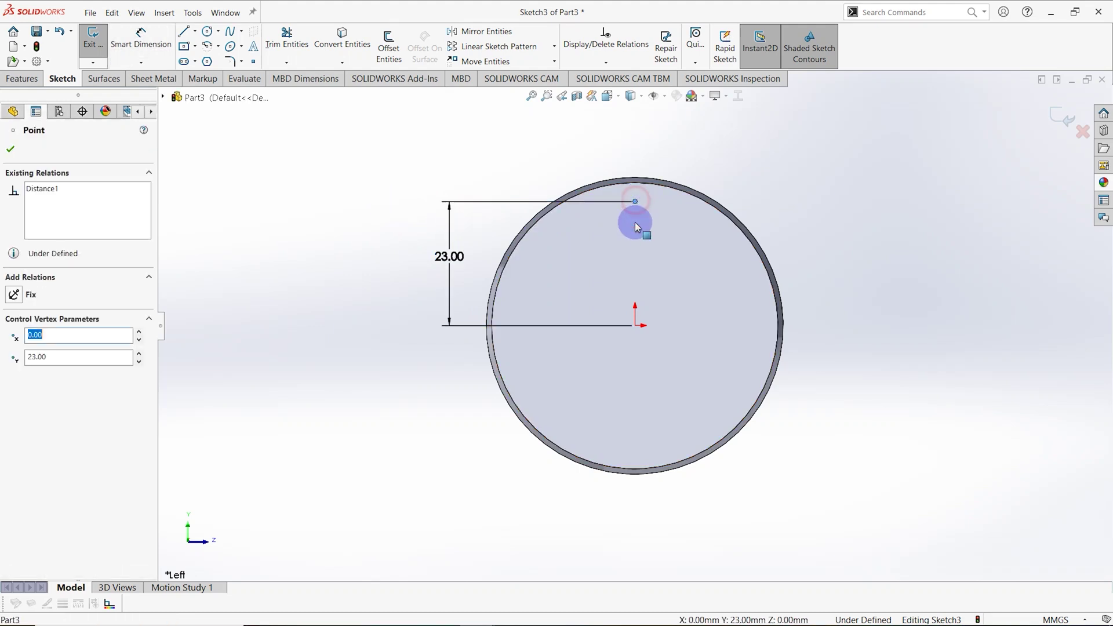
pyautogui.keyDown('ctrl'); pyautogui.click(636, 325); pyautogui.keyUp('ctrl')
pyautogui.click(690, 275)
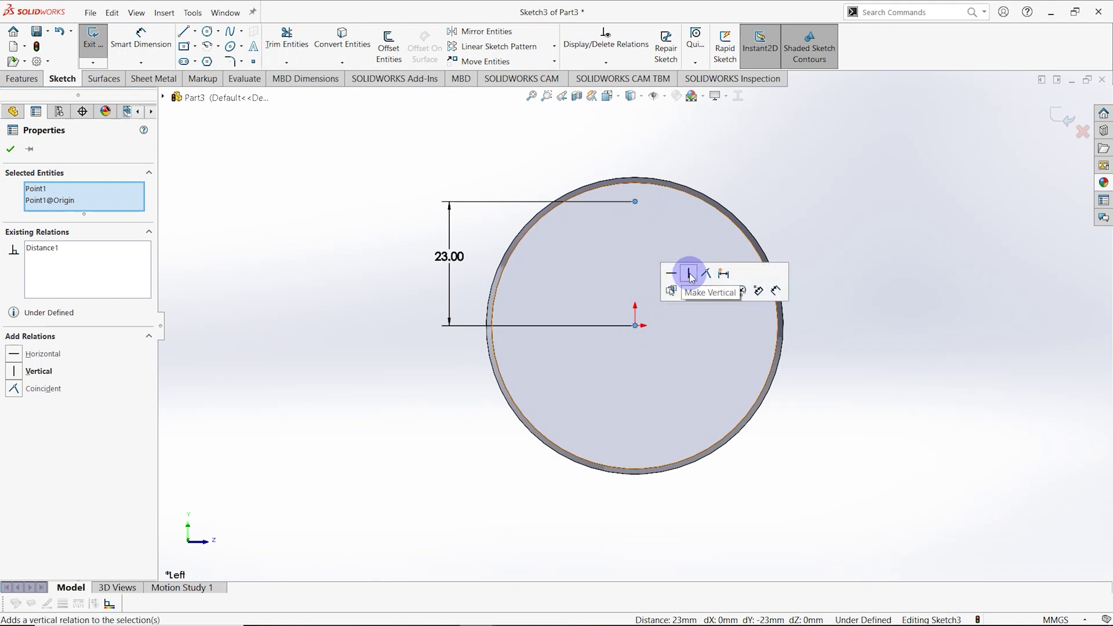
pyautogui.click(11, 149)
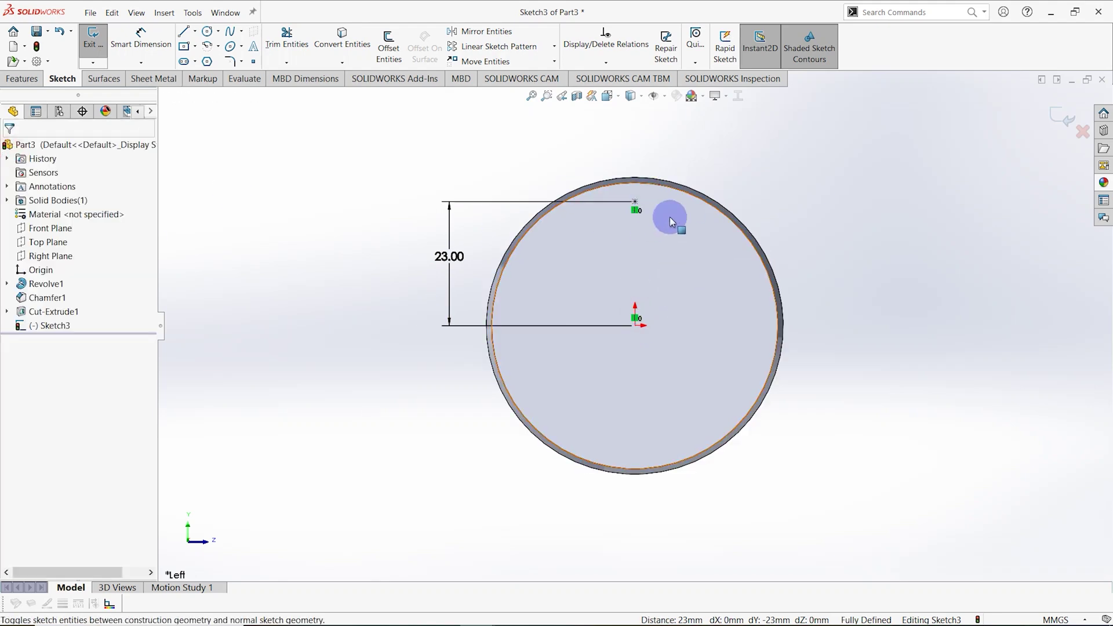
pyautogui.click(1061, 116)
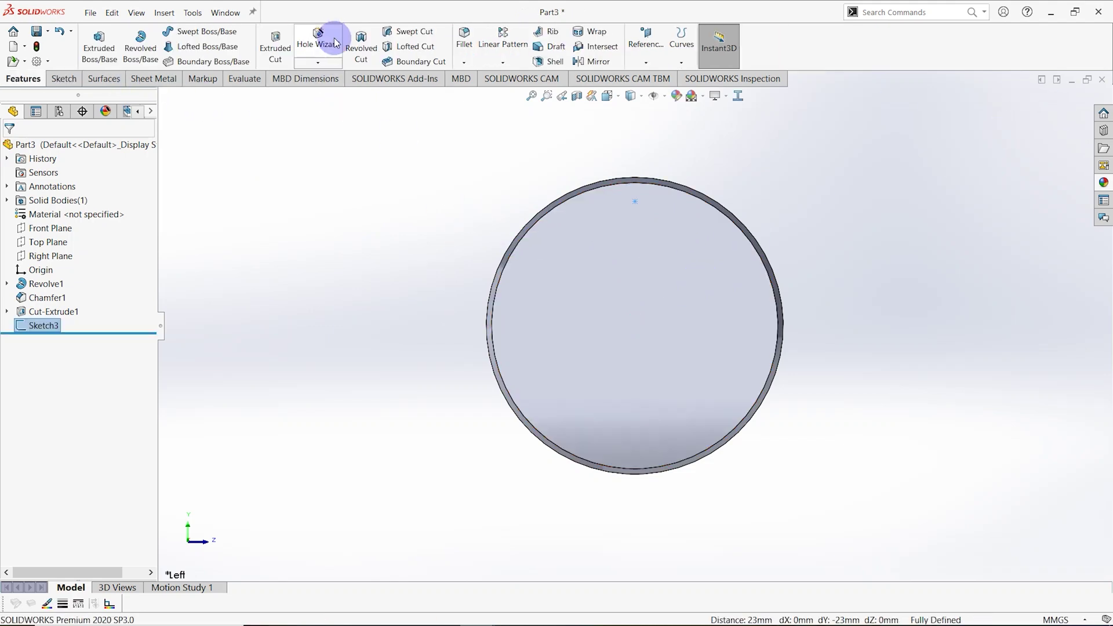
# - Add an ANSI Metric M6 screw-clearance Through All hole at the sketched point
pyautogui.click(327, 41)
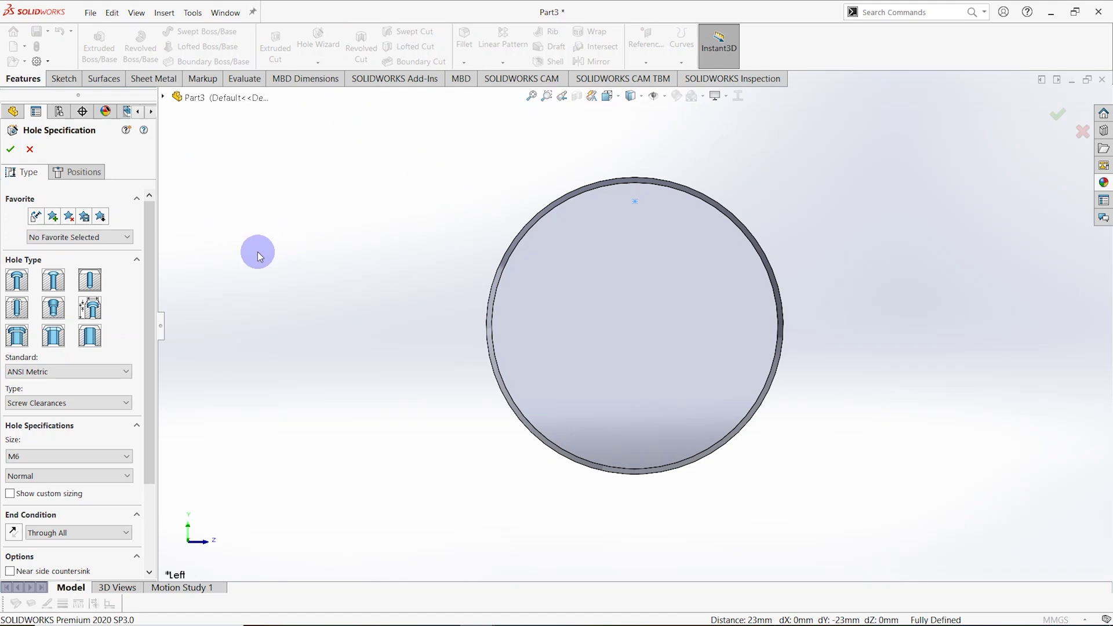
pyautogui.moveTo(149, 313); pyautogui.dragTo(147, 371)
pyautogui.moveTo(146, 328); pyautogui.dragTo(148, 281)
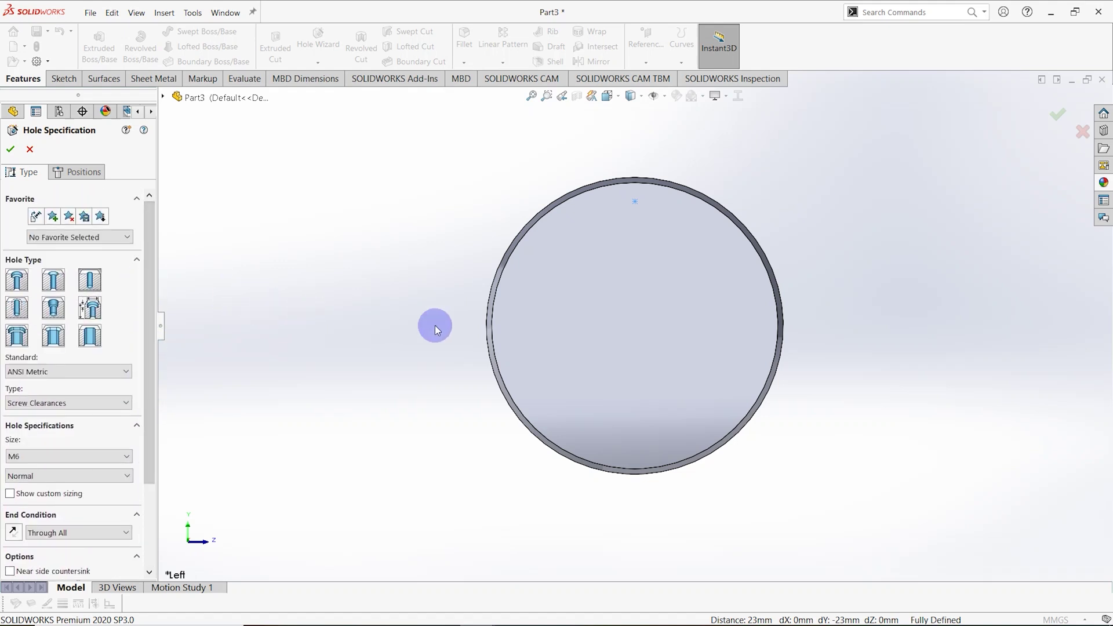
pyautogui.click(87, 179)
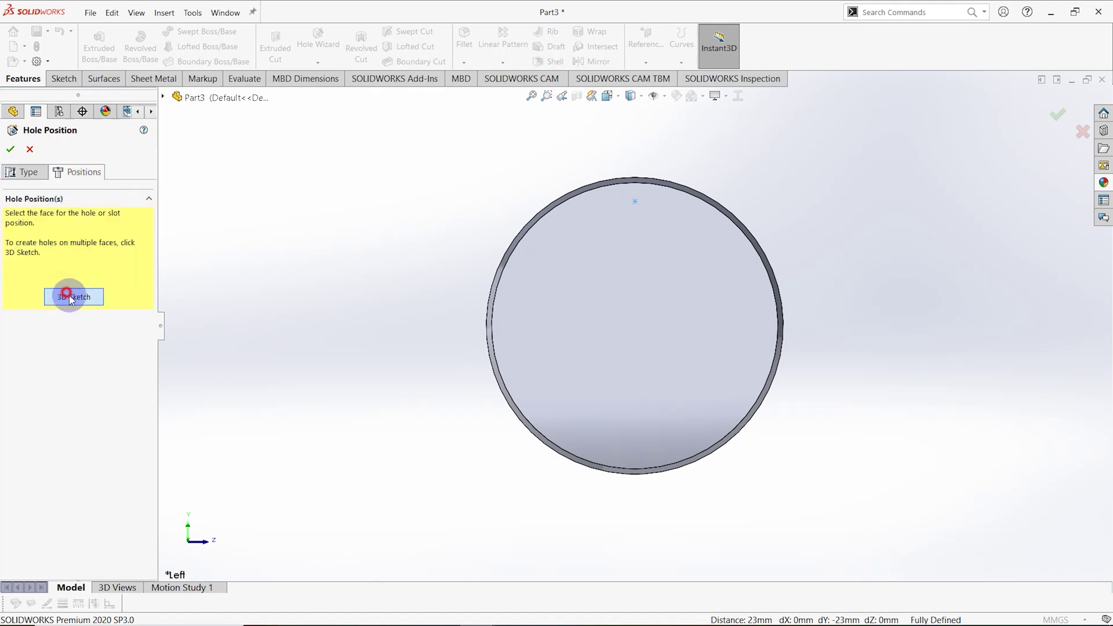
pyautogui.click(70, 298)
pyautogui.scroll(-5, 664, 256)
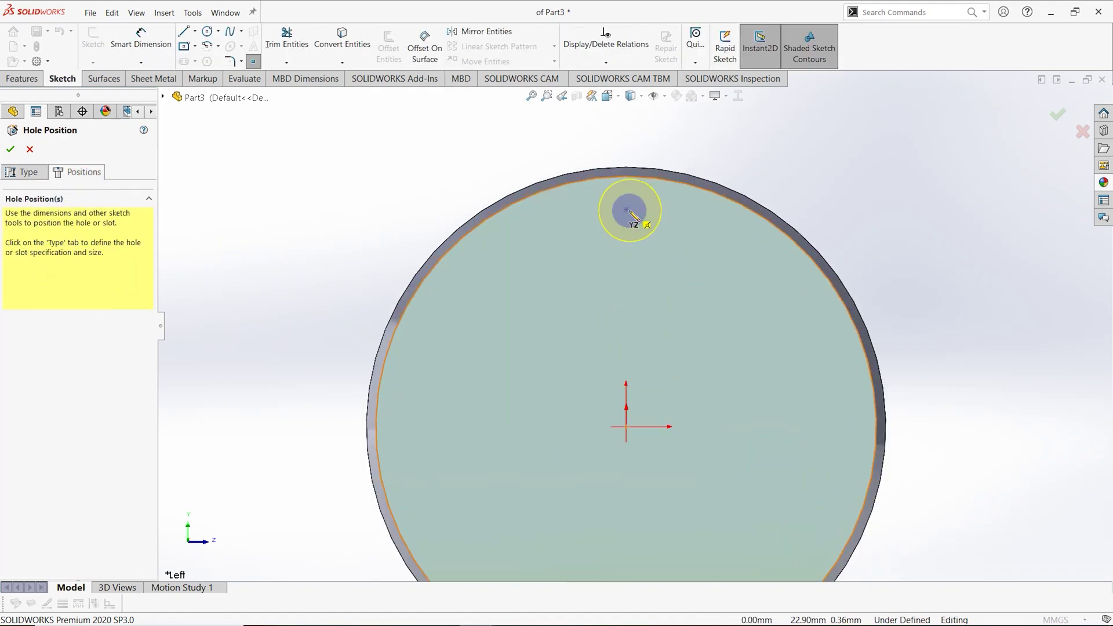
pyautogui.scroll(2, 637, 314)
pyautogui.click(661, 310)
pyautogui.moveTo(661, 311); pyautogui.dragTo(591, 294, button='middle')
pyautogui.click(81, 174)
pyautogui.click(12, 150)
pyautogui.scroll(1, 590, 299)
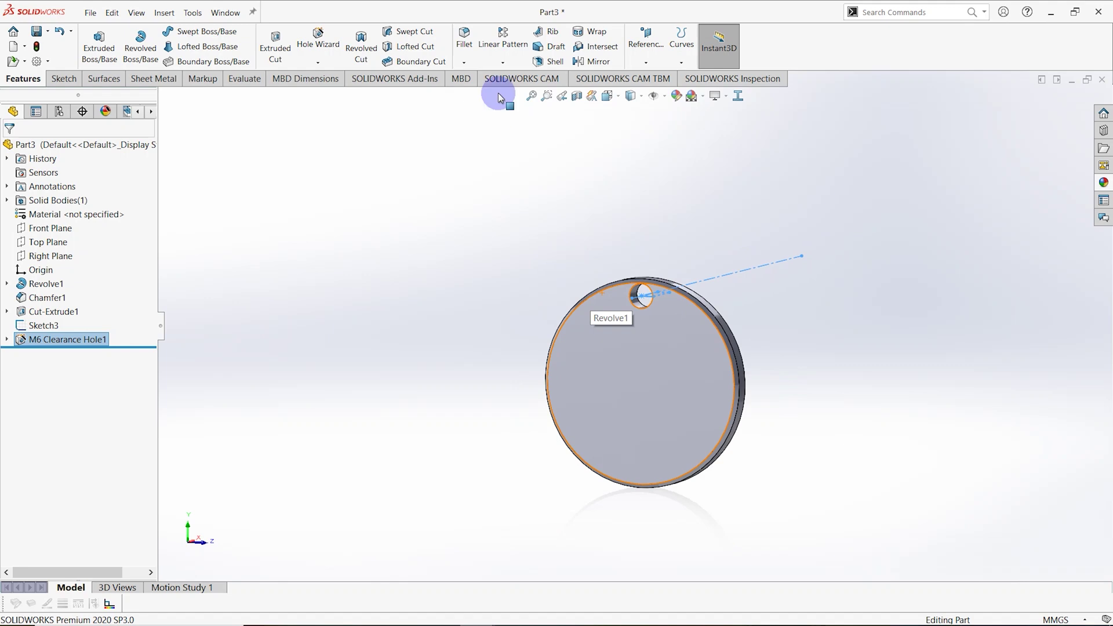
# - Circular-pattern the M6 hole 6 times over 360° about the rim edge
pyautogui.click(498, 63)
pyautogui.click(525, 91)
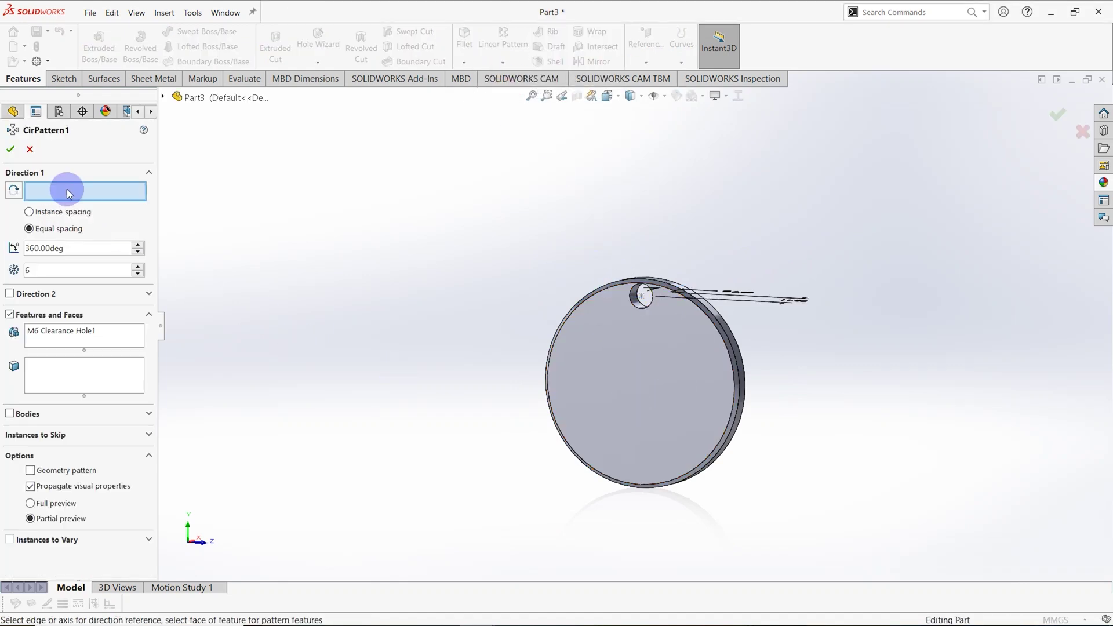
pyautogui.scroll(-3, 794, 354)
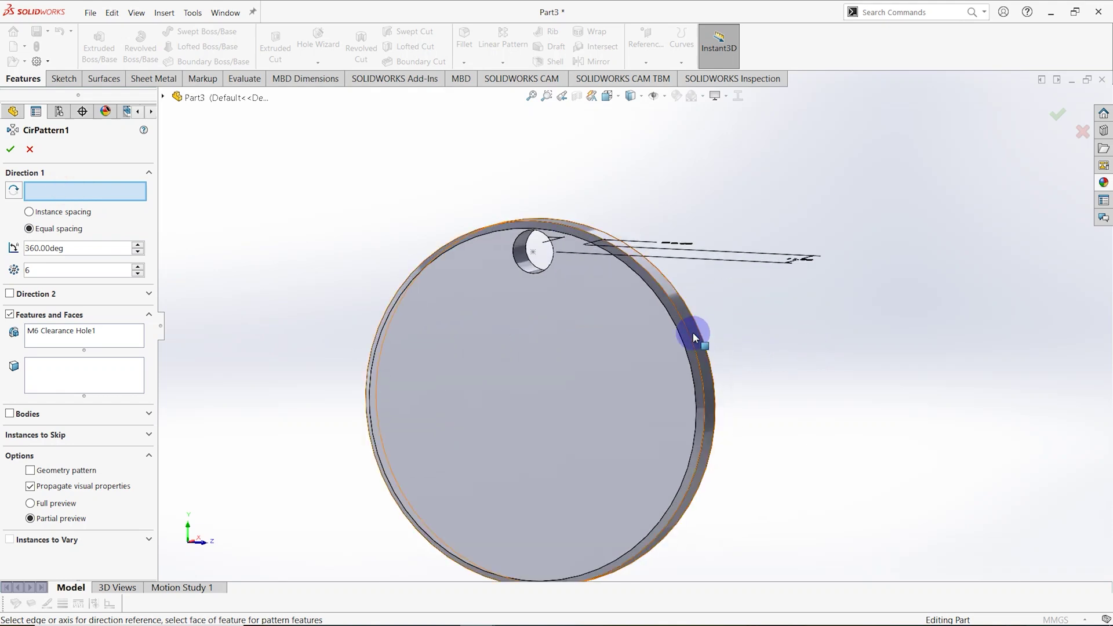
pyautogui.click(662, 361)
pyautogui.moveTo(597, 394); pyautogui.dragTo(632, 378, button='middle')
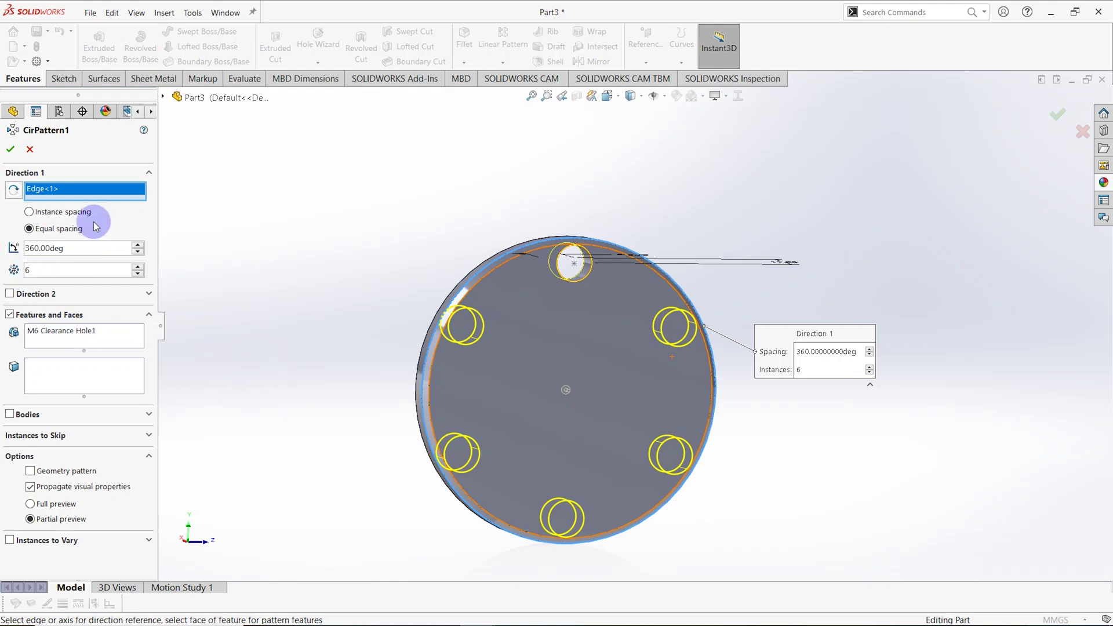
pyautogui.moveTo(290, 299); pyautogui.dragTo(293, 323, button='middle')
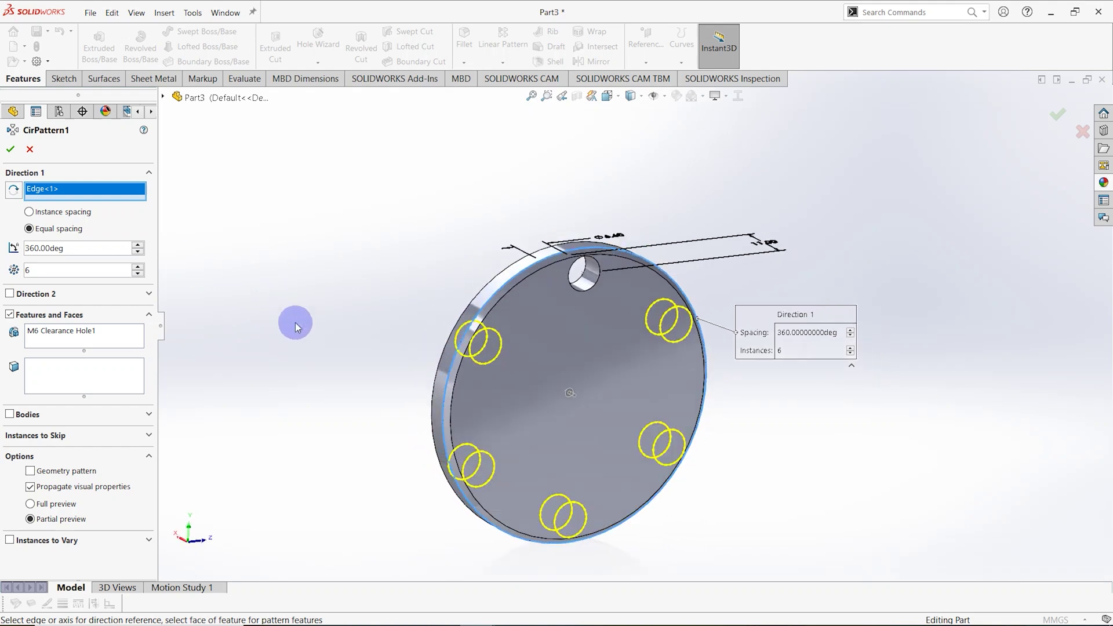
pyautogui.rightClick(218, 275)
pyautogui.moveTo(395, 311); pyautogui.dragTo(535, 343, button='middle')
pyautogui.moveTo(611, 346); pyautogui.dragTo(807, 333, button='middle')
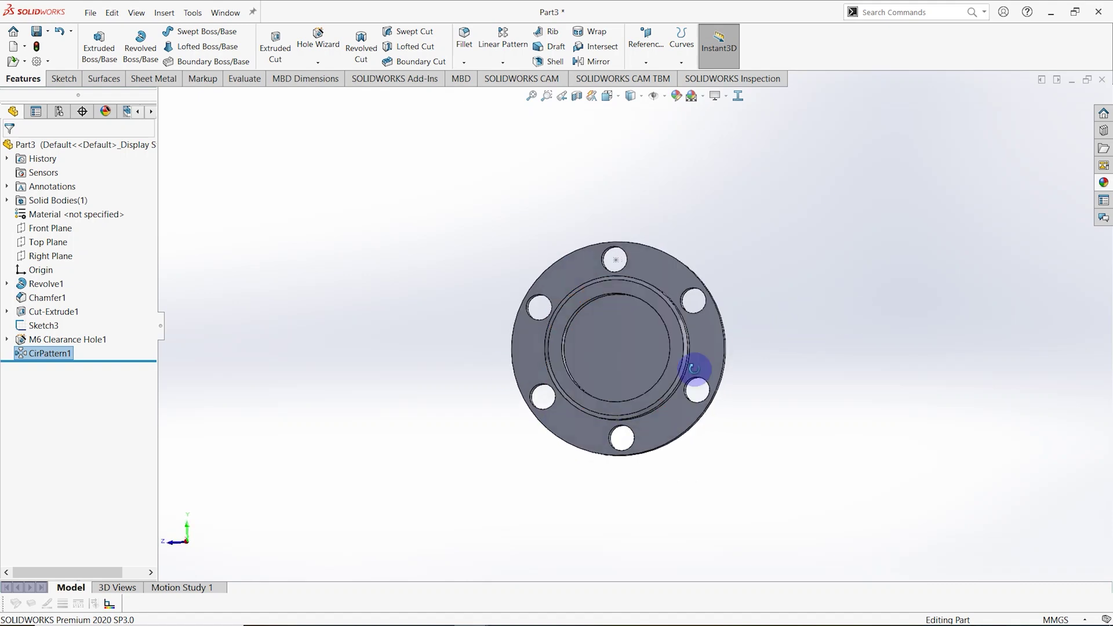
# - Sketch on the Ø28 recess face and draw a circle centred on the origin
pyautogui.moveTo(696, 378); pyautogui.dragTo(635, 389, button='middle')
pyautogui.scroll(-3, 620, 362)
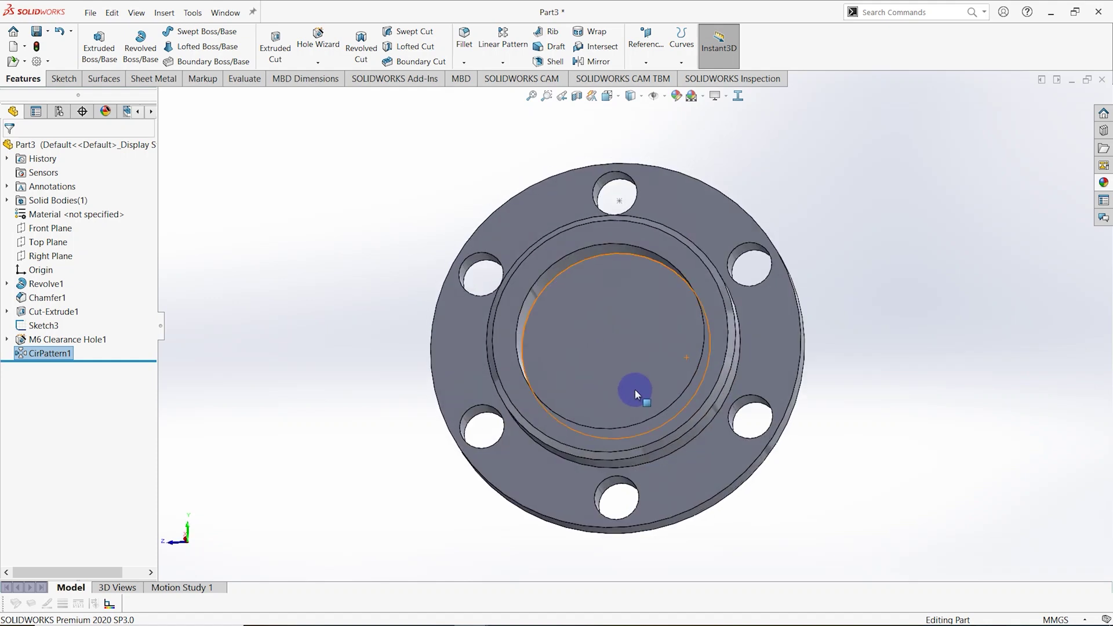
pyautogui.click(607, 335)
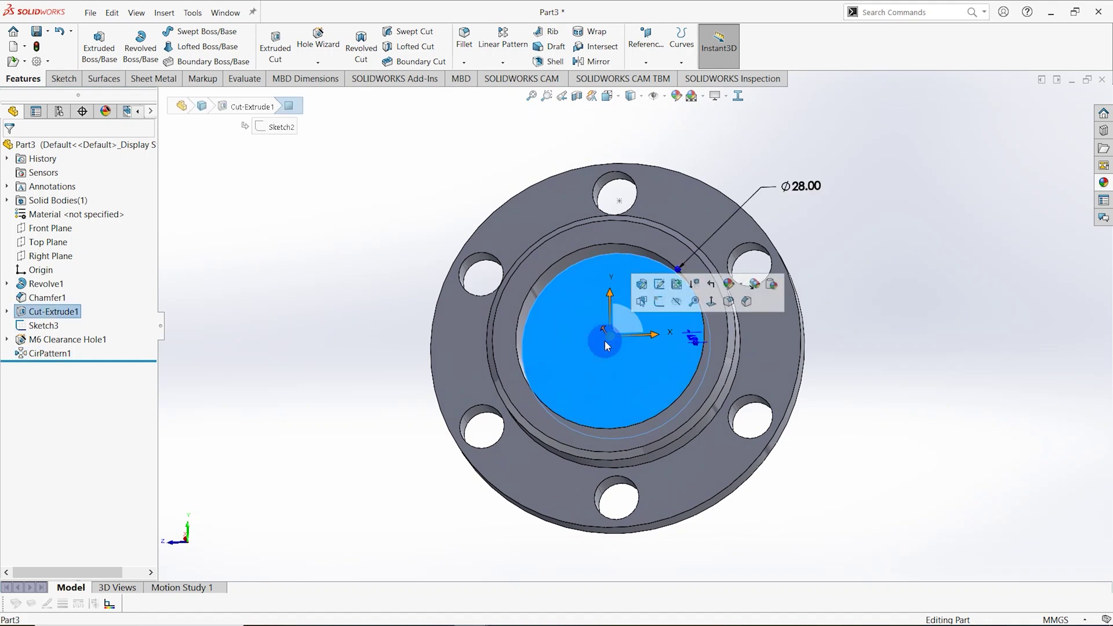
pyautogui.rightClick(575, 323)
pyautogui.click(584, 317)
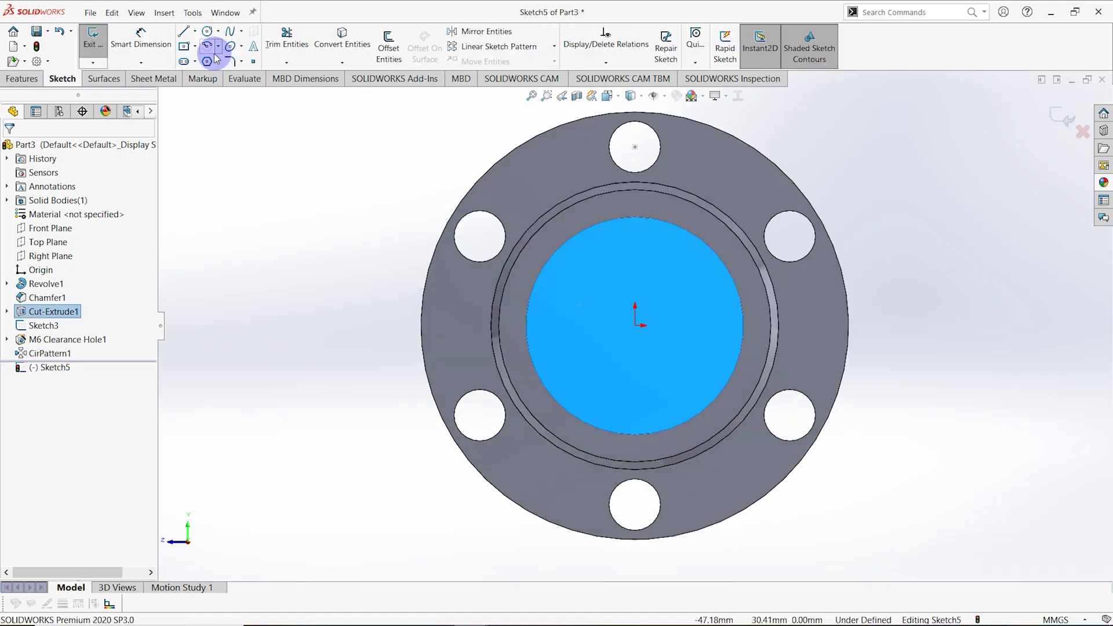
pyautogui.click(207, 33)
pyautogui.click(636, 326)
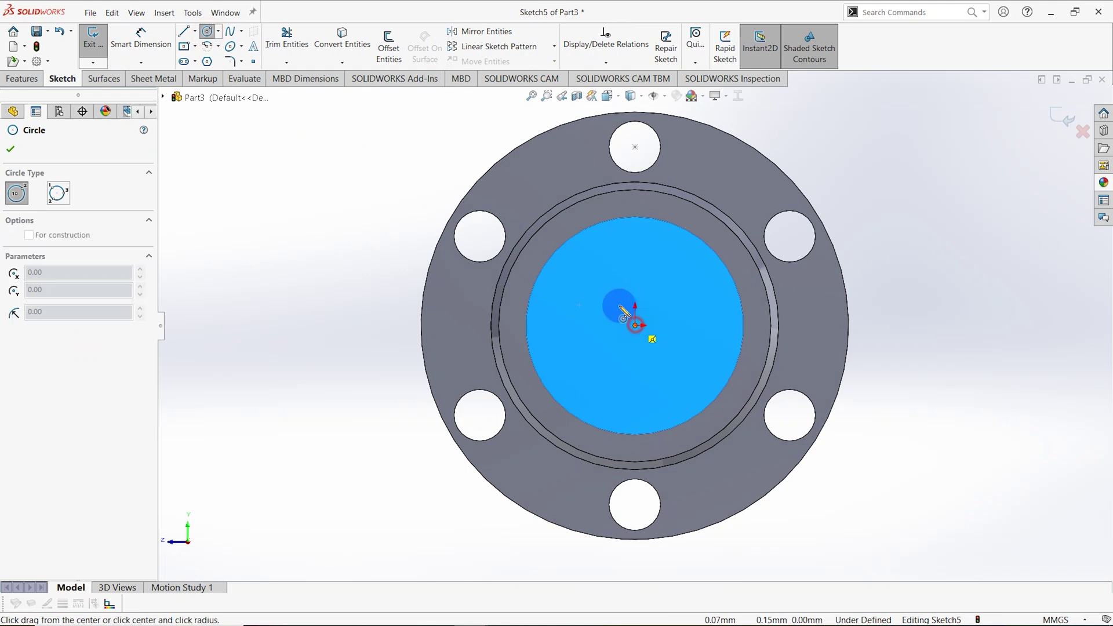
pyautogui.click(601, 264)
# - Dimension the circle's diameter to 21 mm
pyautogui.click(154, 46)
pyautogui.click(141, 39)
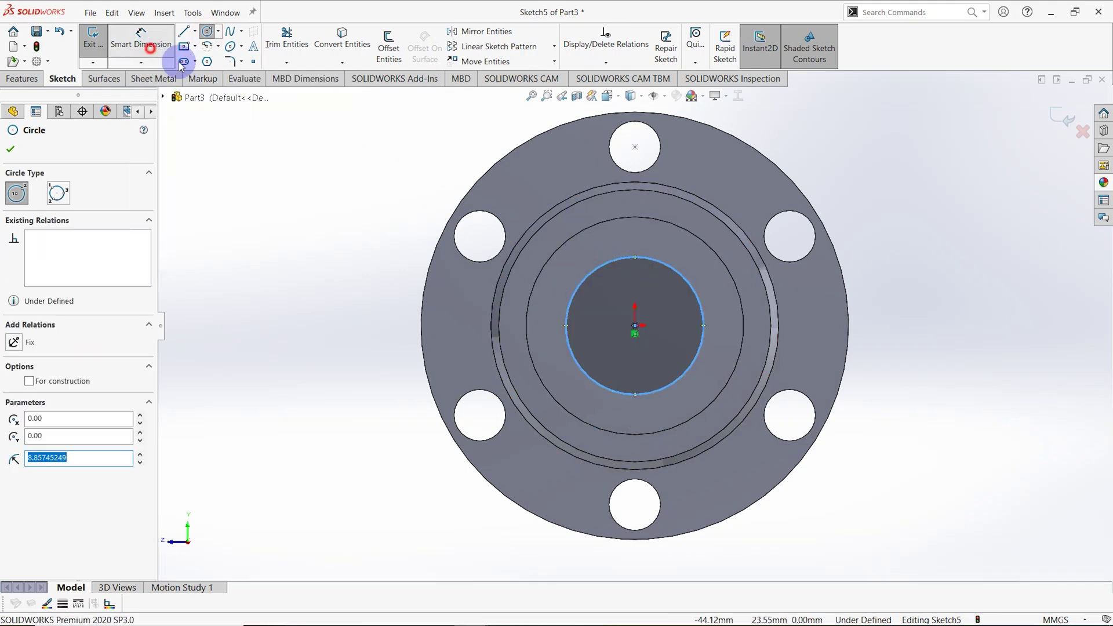
pyautogui.click(698, 282)
pyautogui.click(710, 281)
pyautogui.click(862, 160)
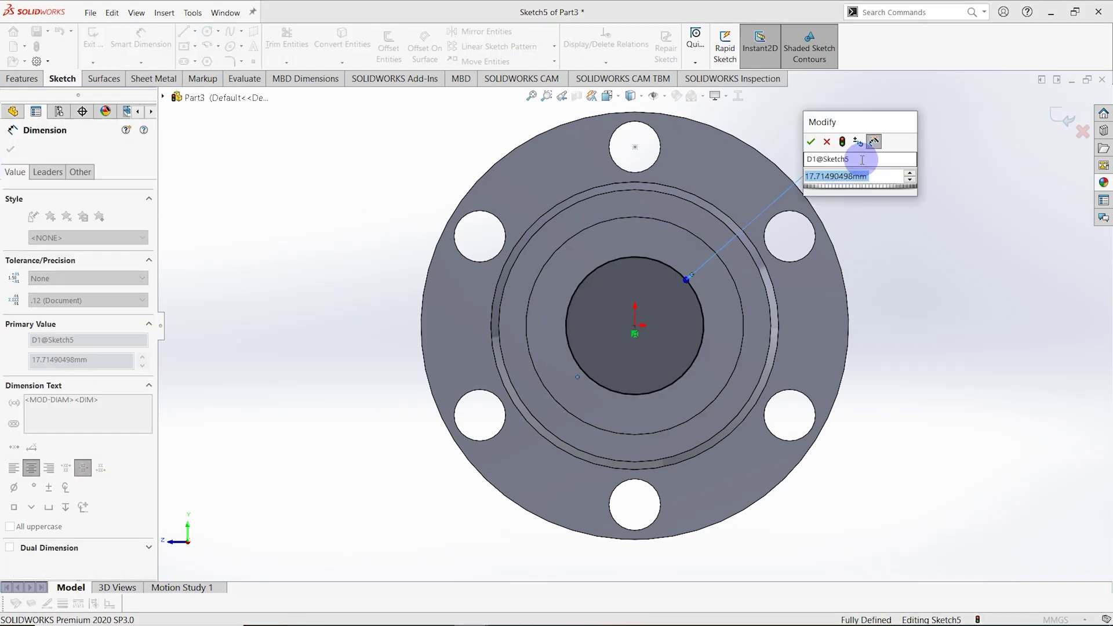
pyautogui.write('21')
pyautogui.press('Return')
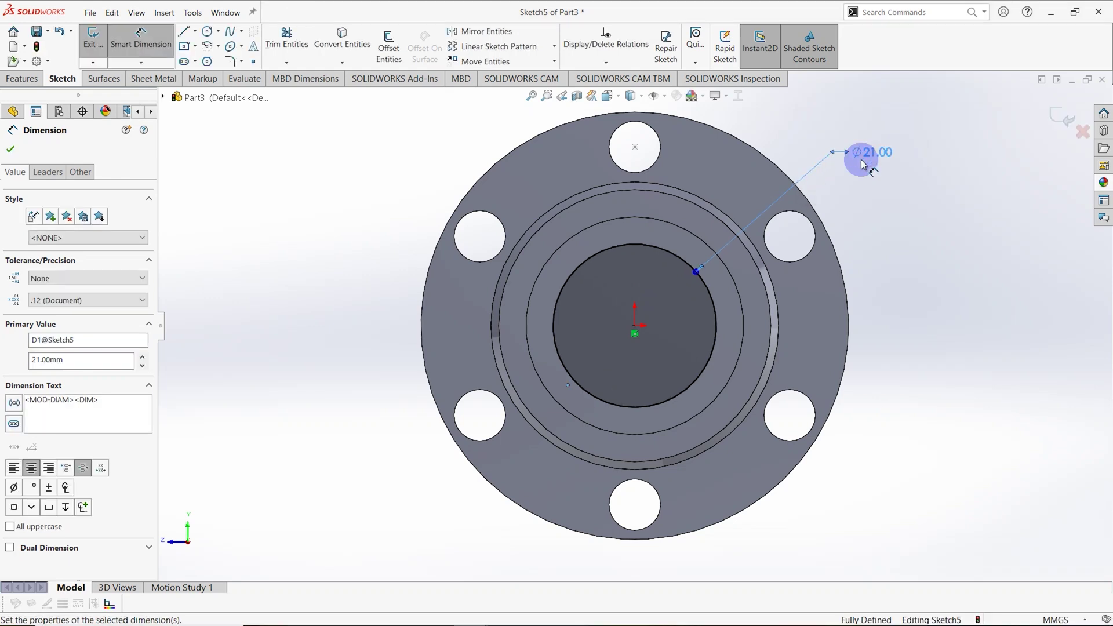
pyautogui.click(10, 149)
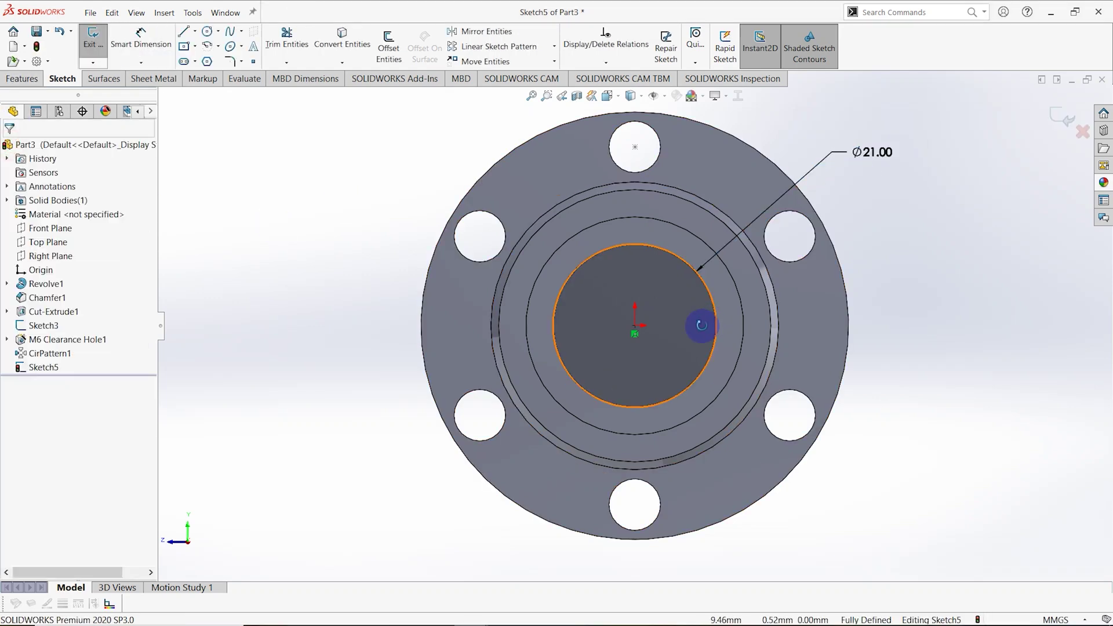
pyautogui.hotkey('ctrl', '7')
pyautogui.click(21, 80)
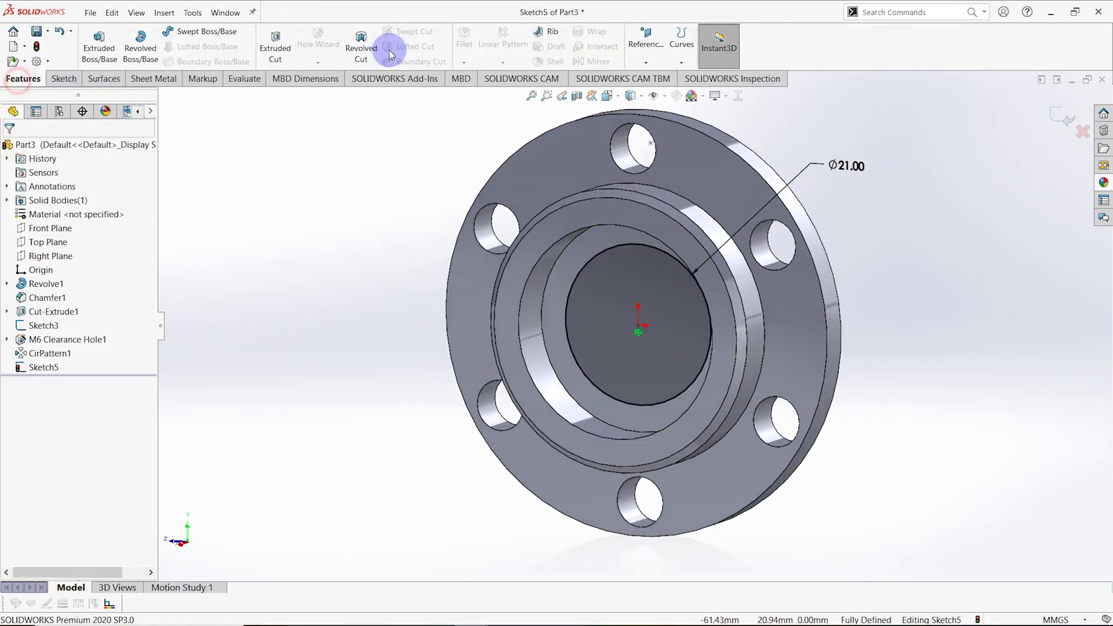
# - Extrude-cut the Ø21 circle Through All to form the centre bore
pyautogui.click(267, 42)
pyautogui.moveTo(608, 301); pyautogui.dragTo(638, 336, button='middle')
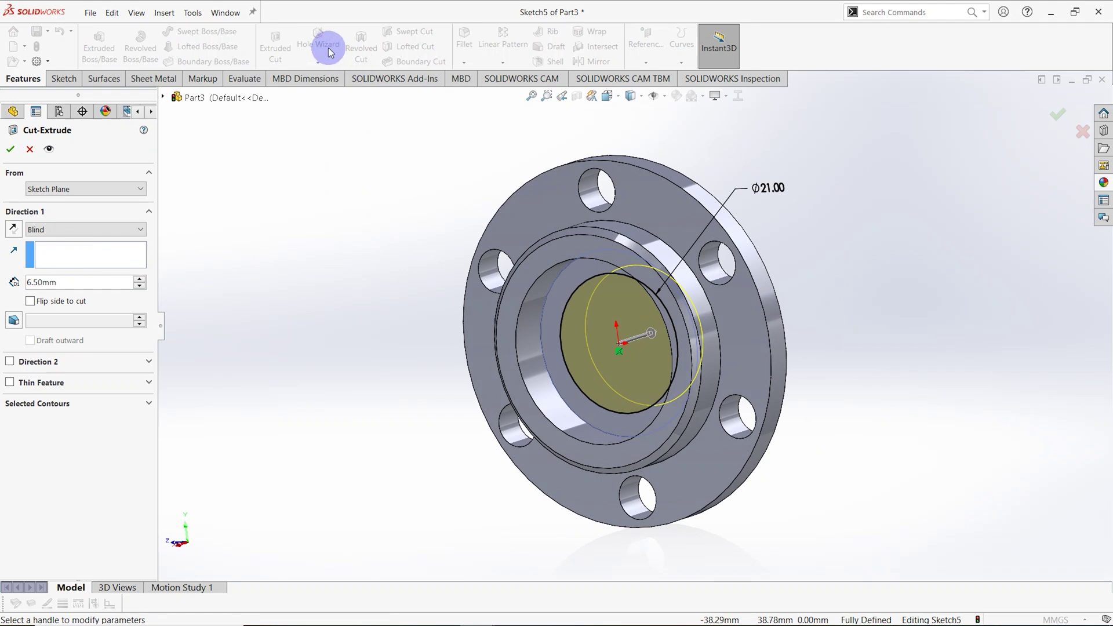
pyautogui.click(83, 232)
pyautogui.click(45, 240)
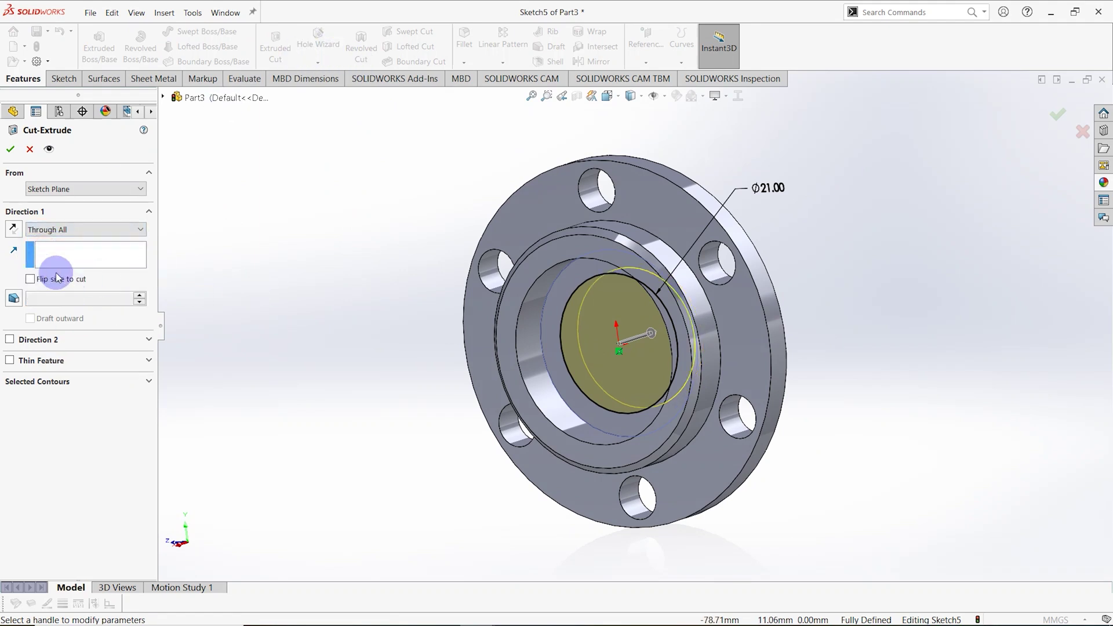
pyautogui.press('Return')
pyautogui.moveTo(432, 300); pyautogui.dragTo(293, 316, button='middle')
# - Chamfer both bore edges at 0.5 mm × 45°
pyautogui.click(467, 63)
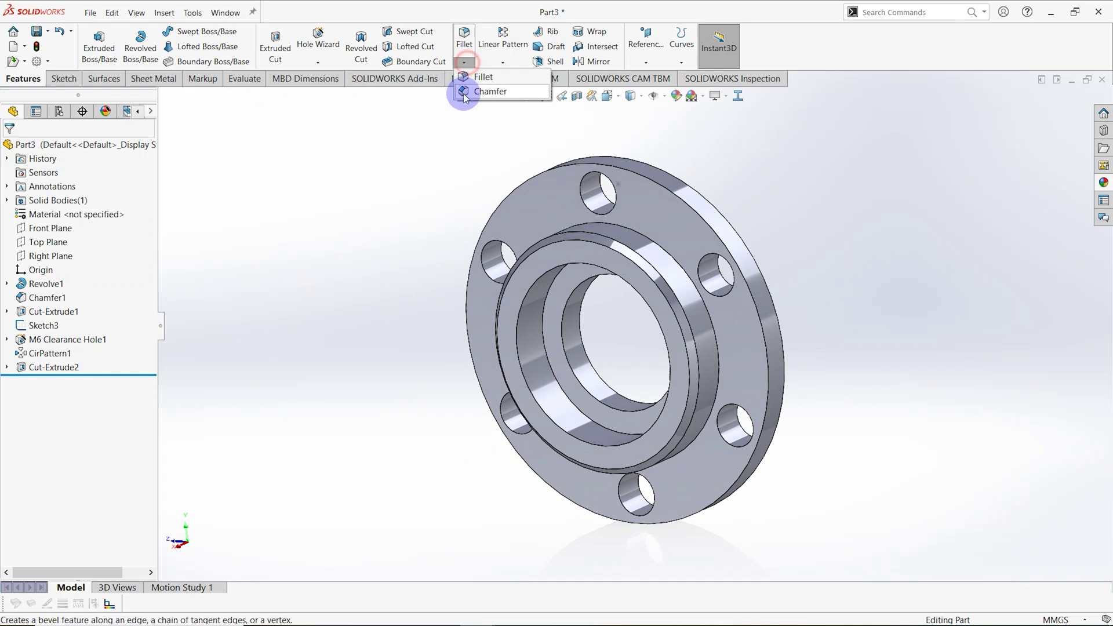
pyautogui.click(478, 92)
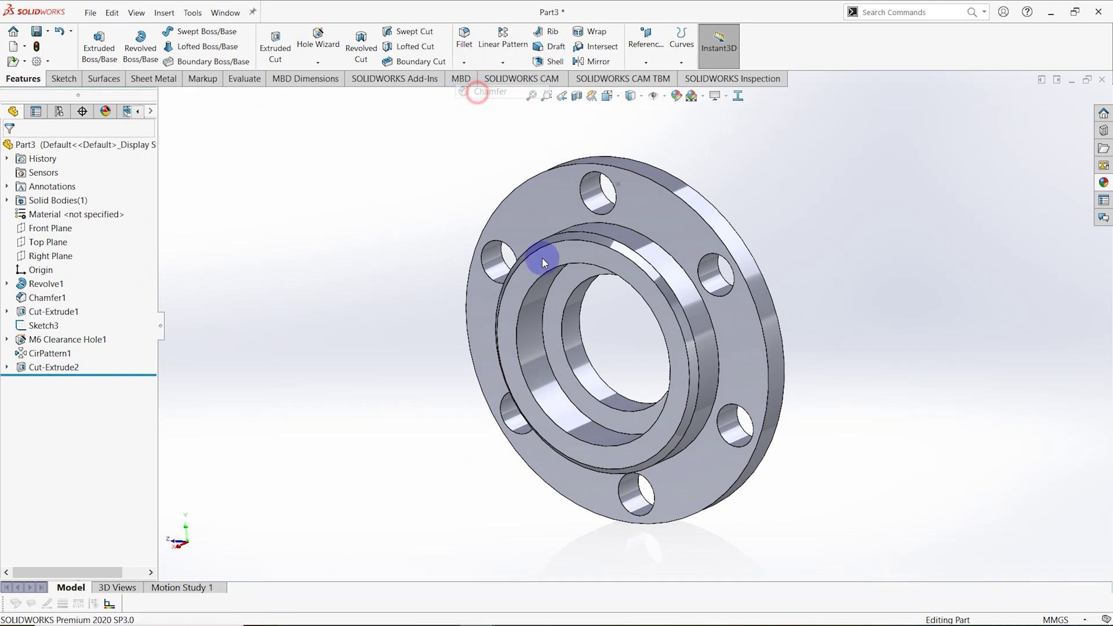
pyautogui.click(566, 308)
pyautogui.moveTo(566, 308); pyautogui.dragTo(629, 314, button='middle')
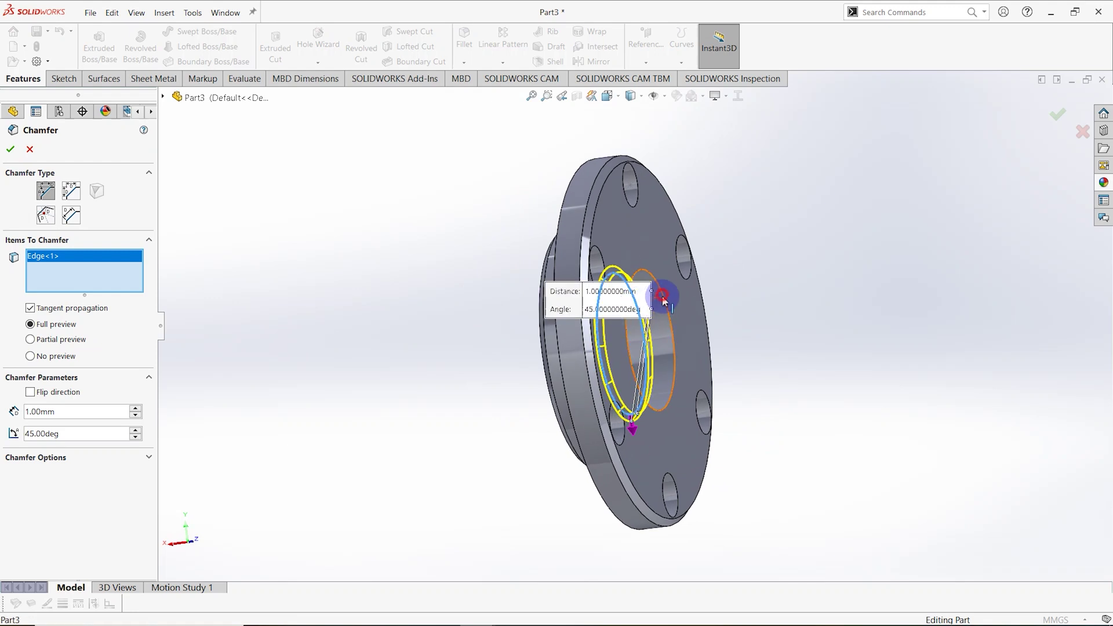
pyautogui.click(664, 299)
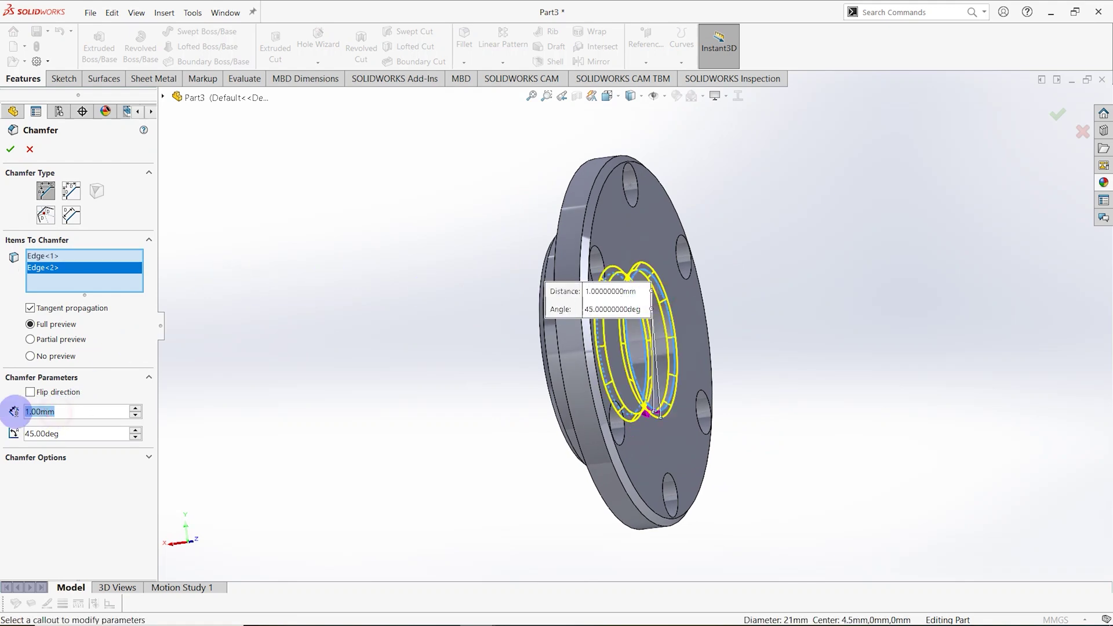
pyautogui.press('Return')
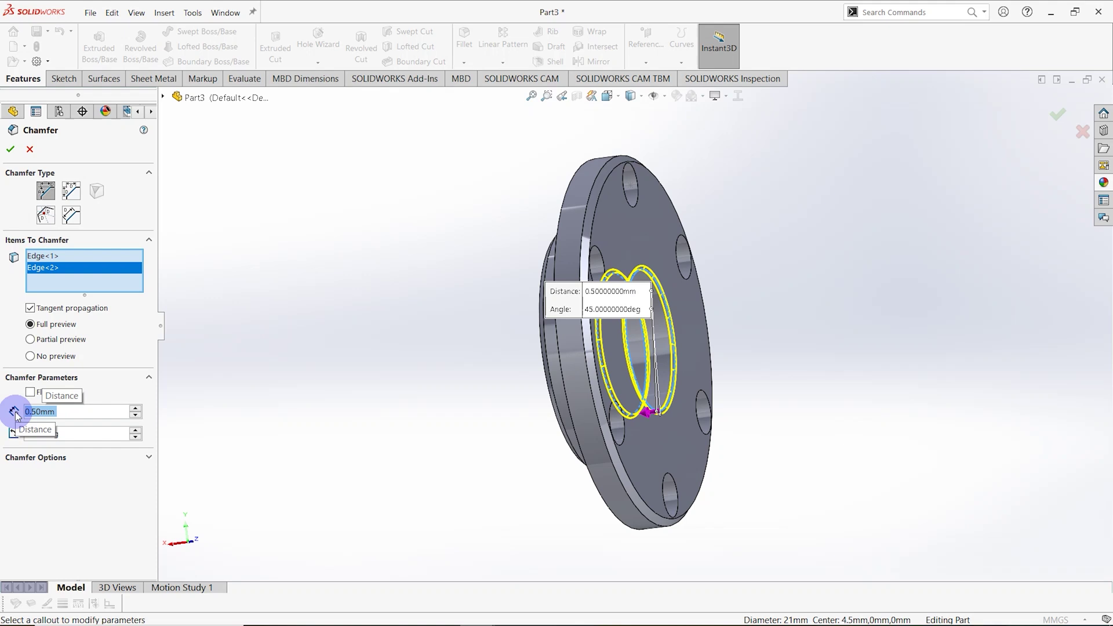
pyautogui.click(10, 149)
pyautogui.moveTo(472, 417); pyautogui.dragTo(641, 209, button='middle')
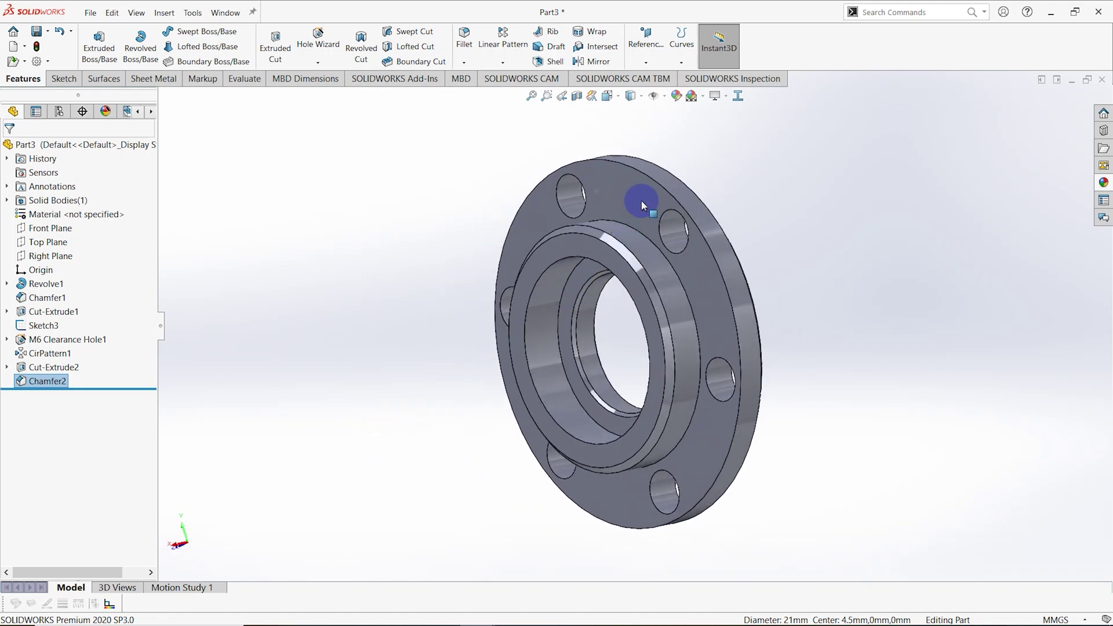
pyautogui.click(581, 290)
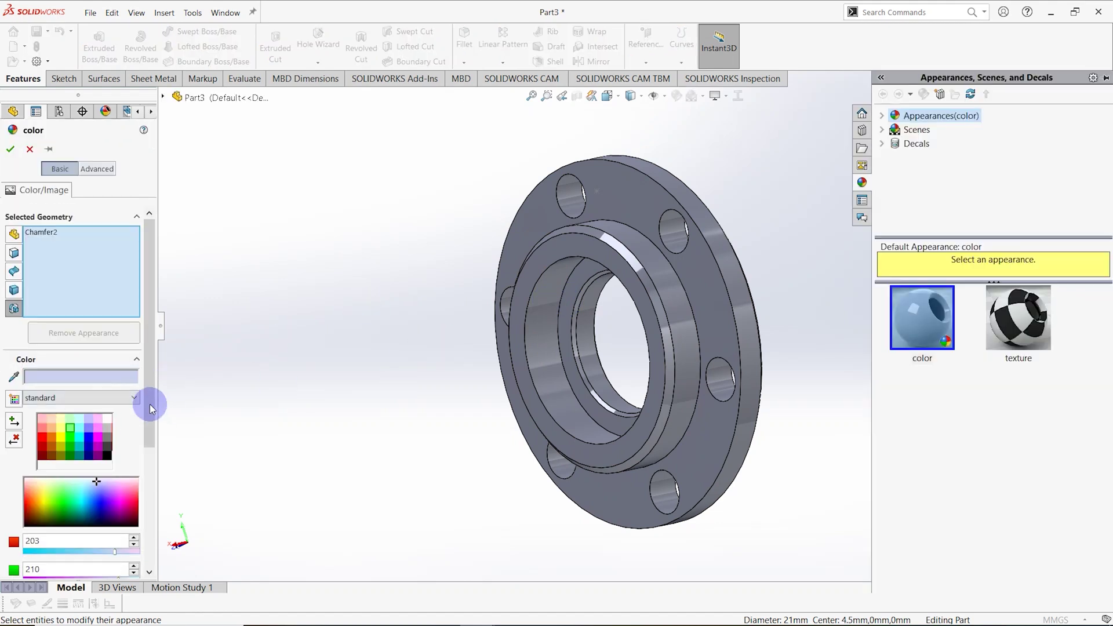
# - Apply a green appearance to the whole part instead of only Chamfer2
pyautogui.click(70, 429)
pyautogui.rightClick(30, 266)
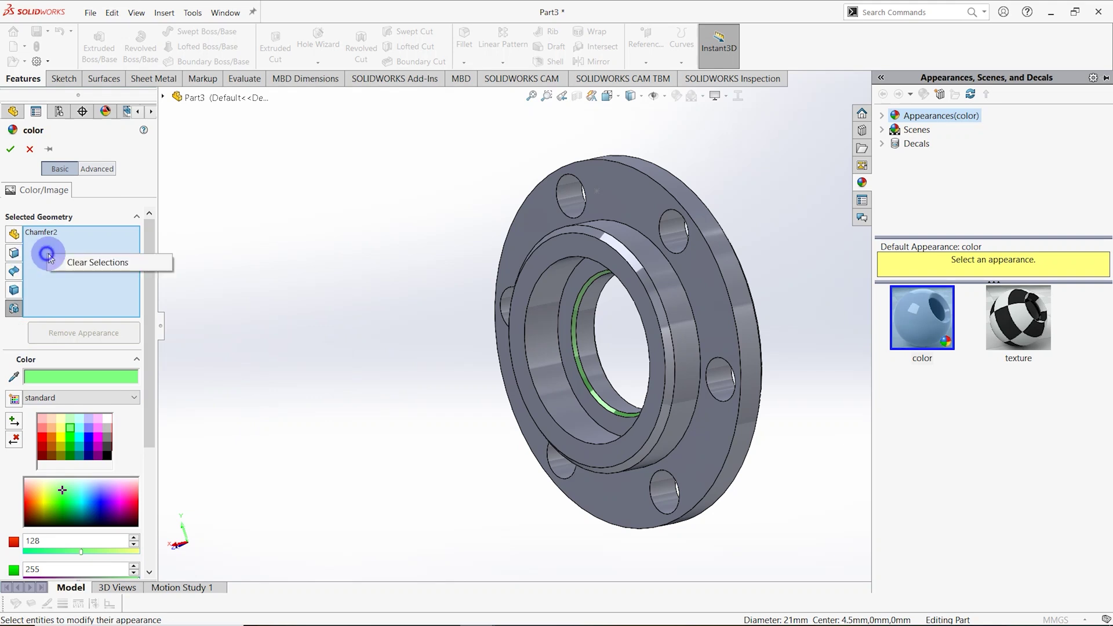
pyautogui.click(58, 259)
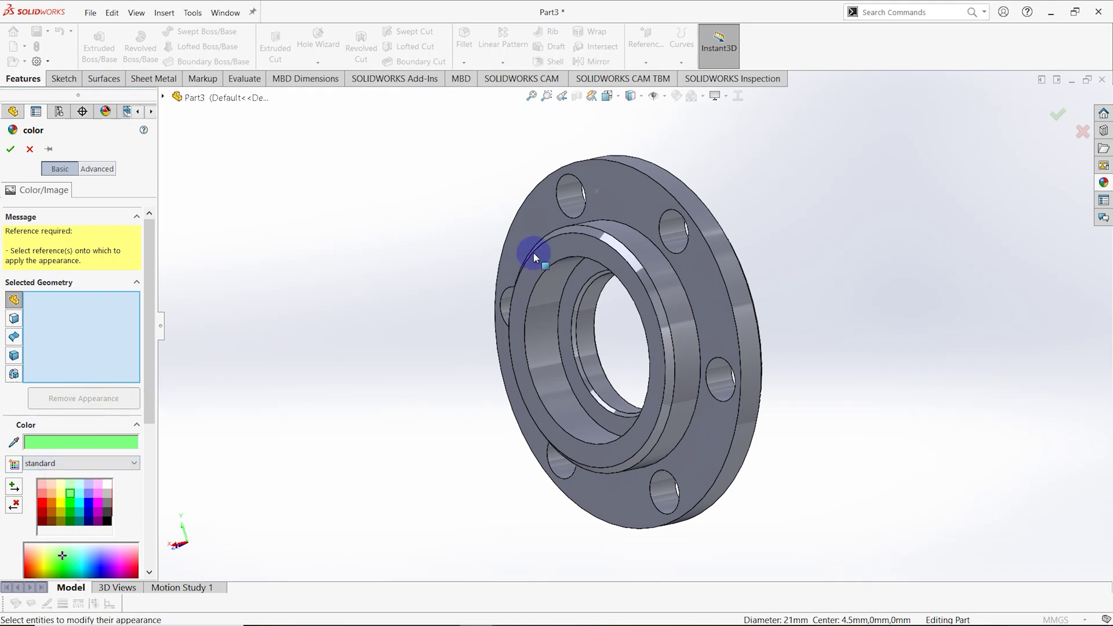
pyautogui.click(614, 187)
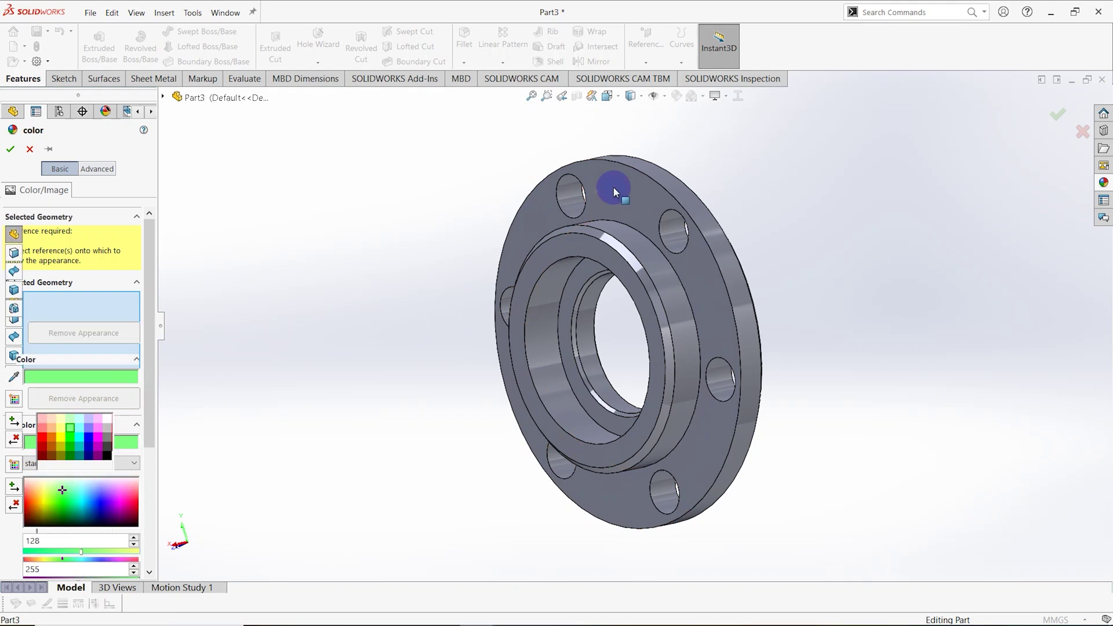
pyautogui.click(12, 149)
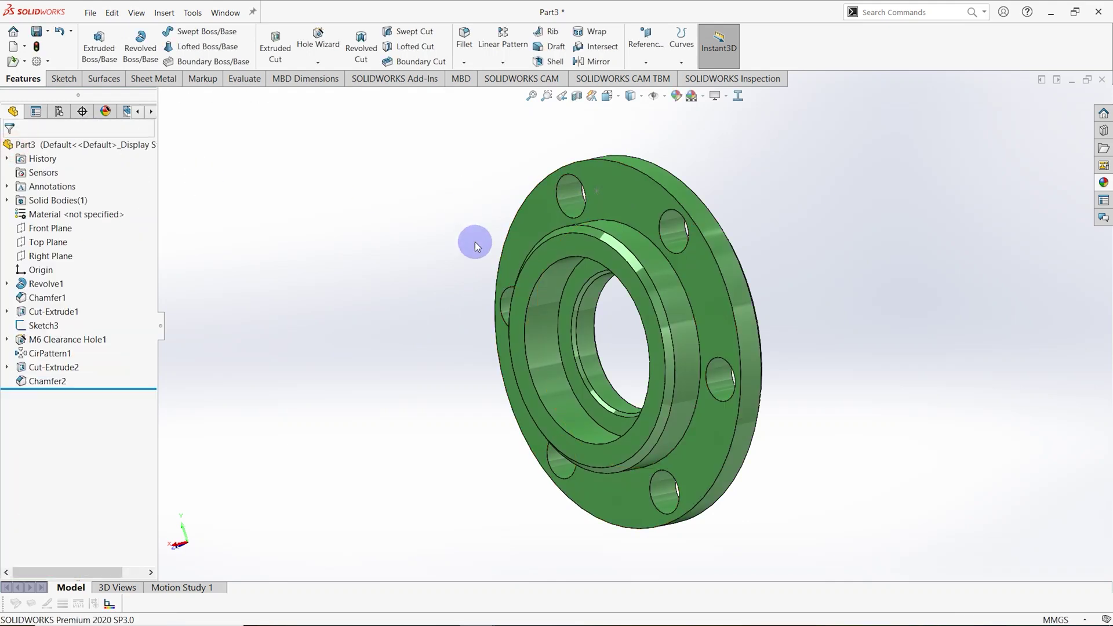